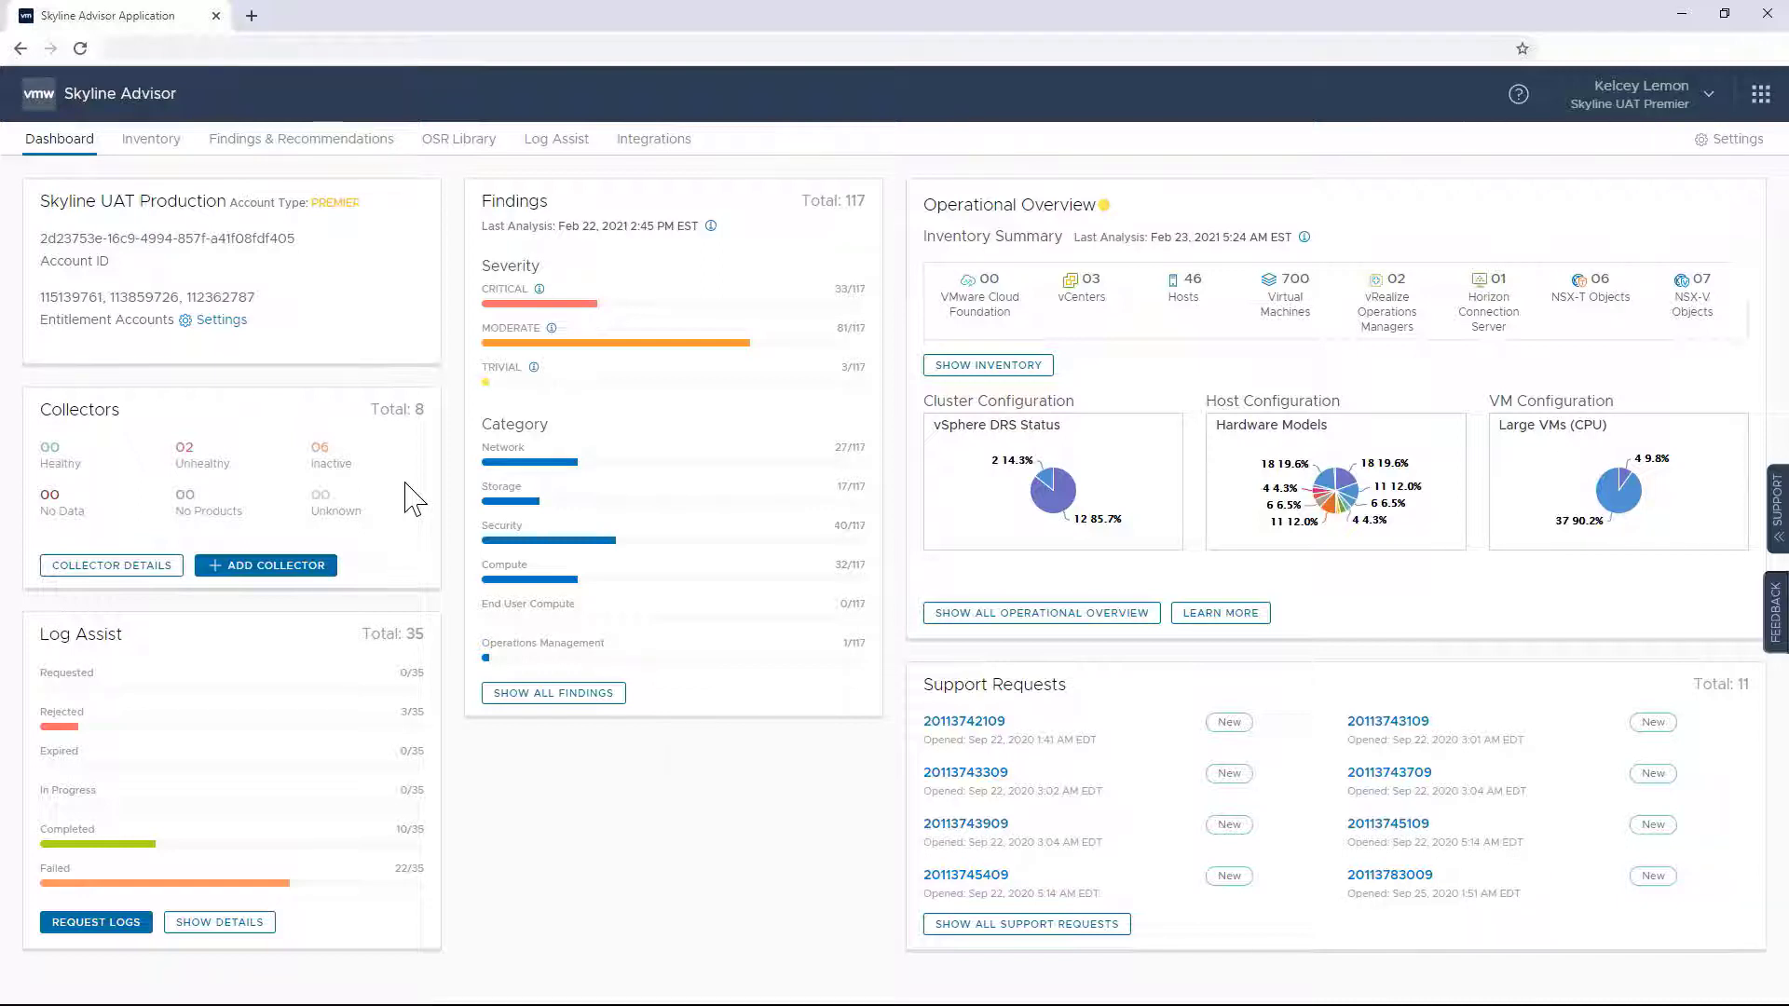
# View the collector details, inspect the products configured on the Skyline-UAT-Production-VCF collector, and return to the dashboard
pyautogui.click(117, 567)
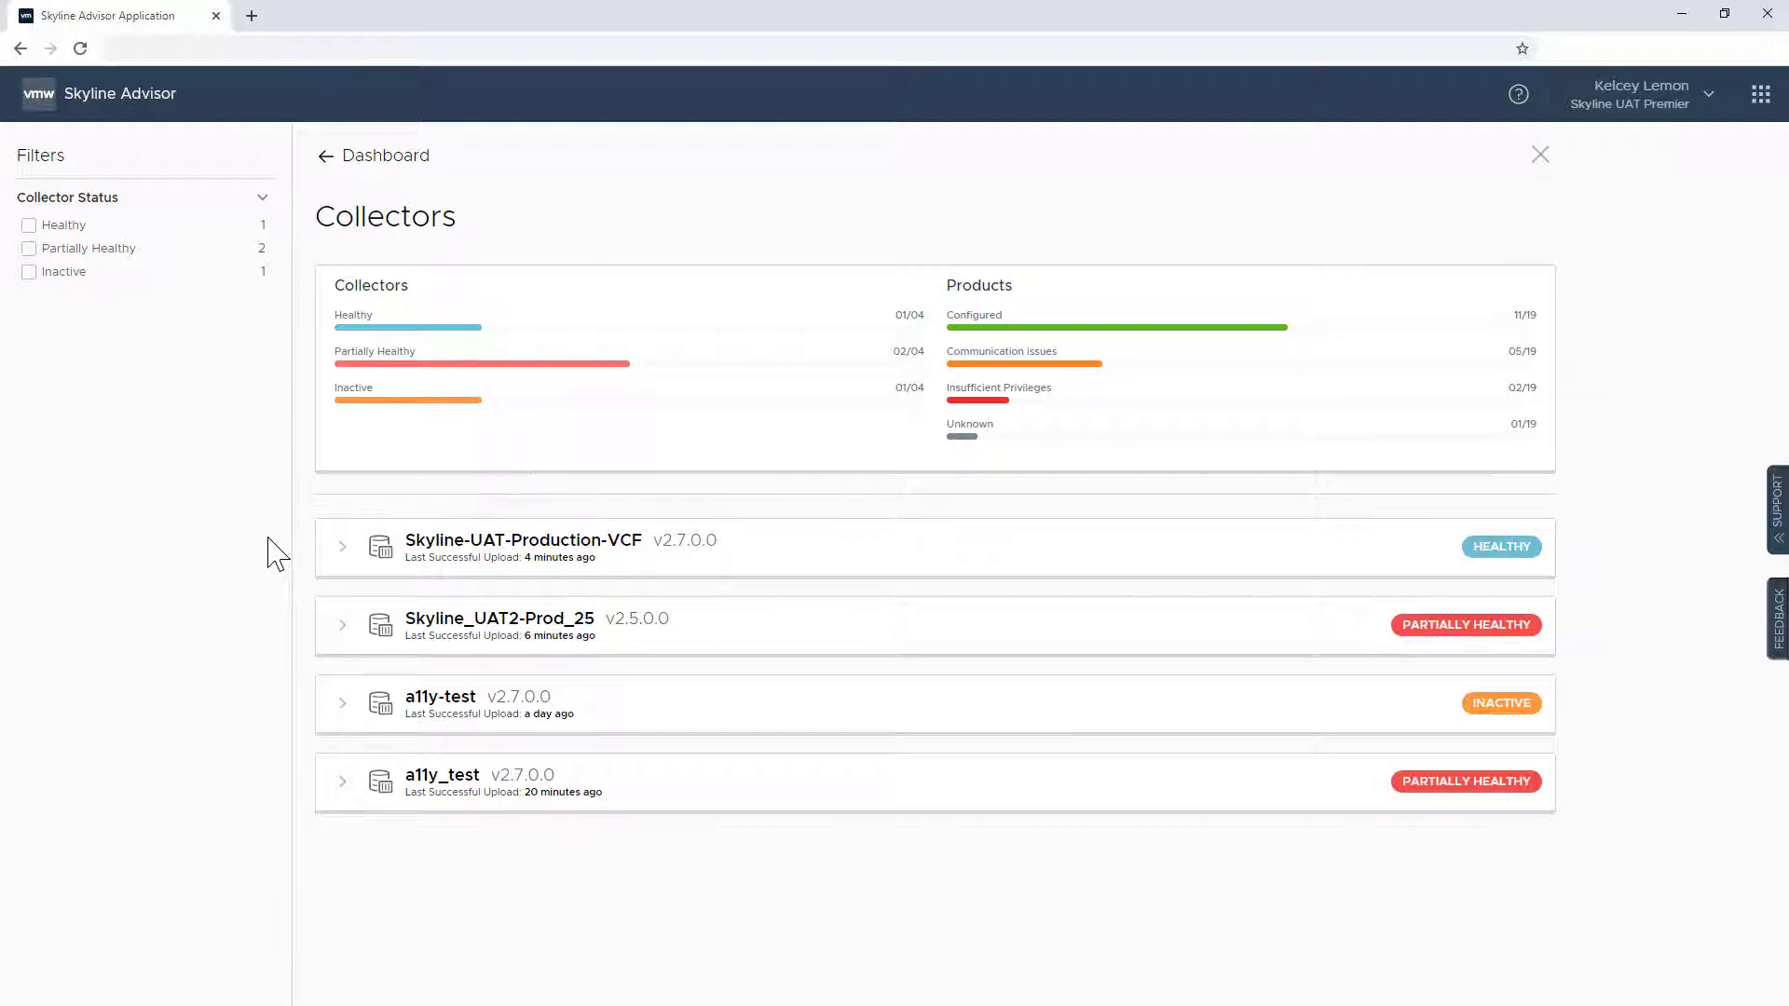
pyautogui.click(341, 547)
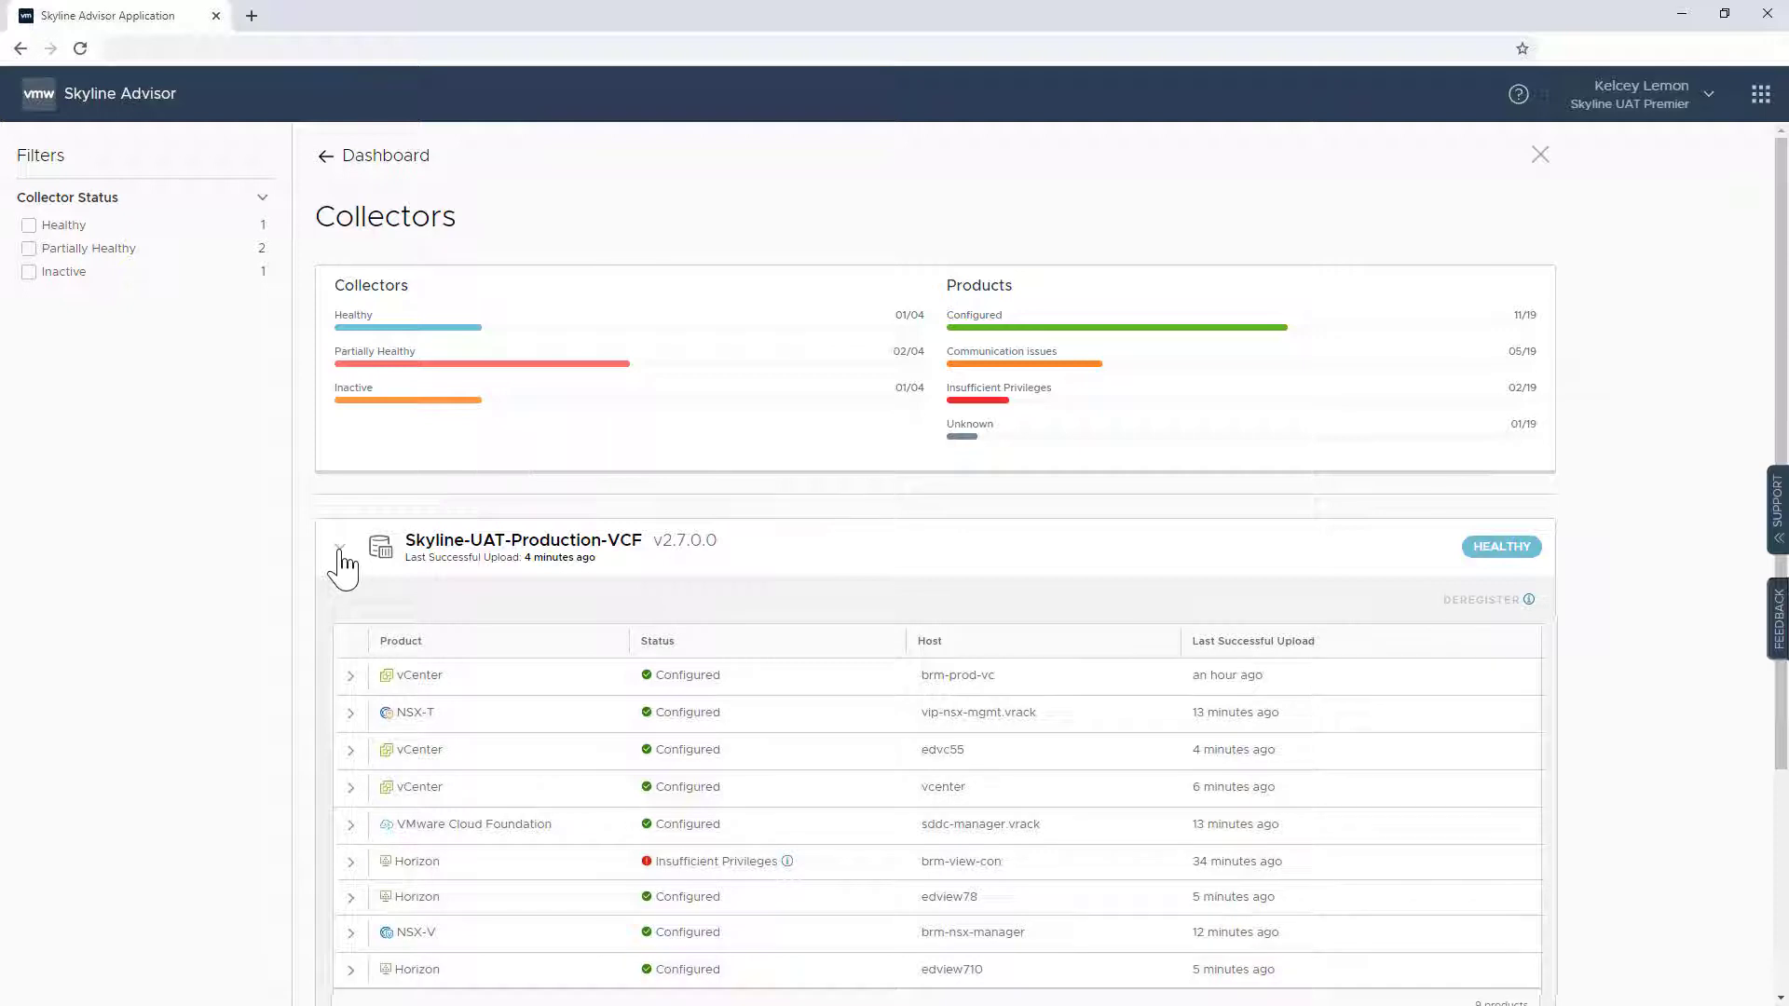
pyautogui.click(341, 550)
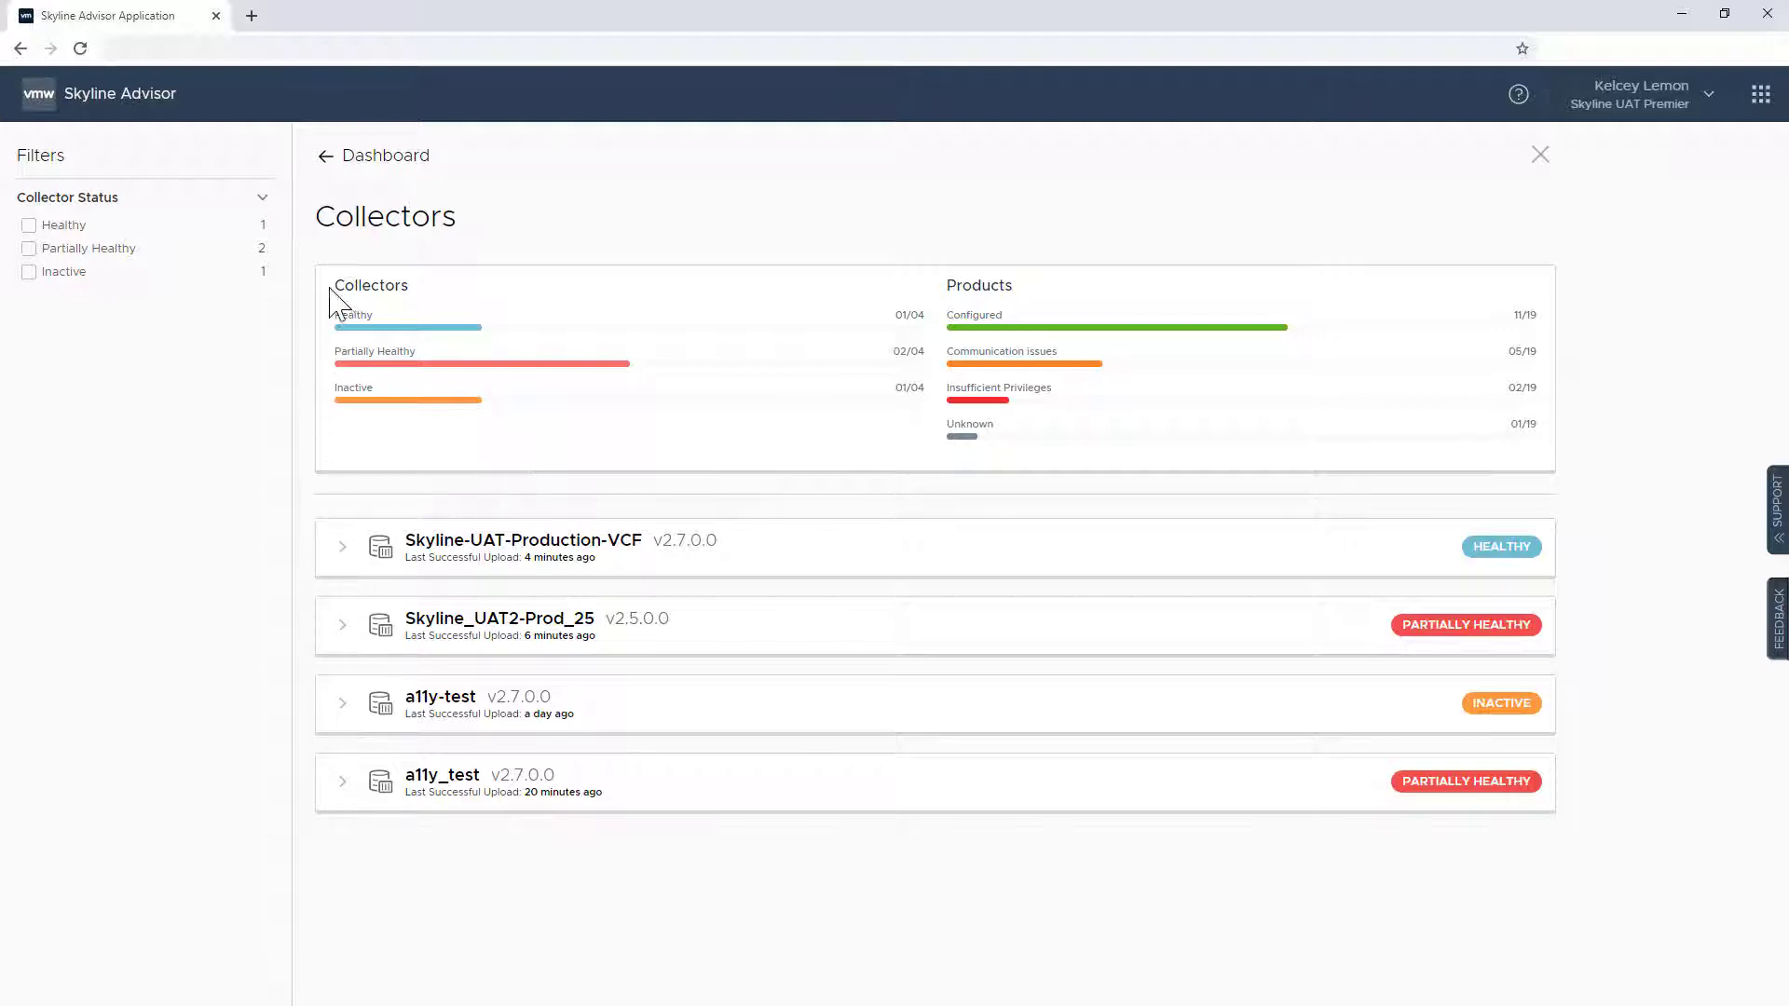
pyautogui.click(325, 159)
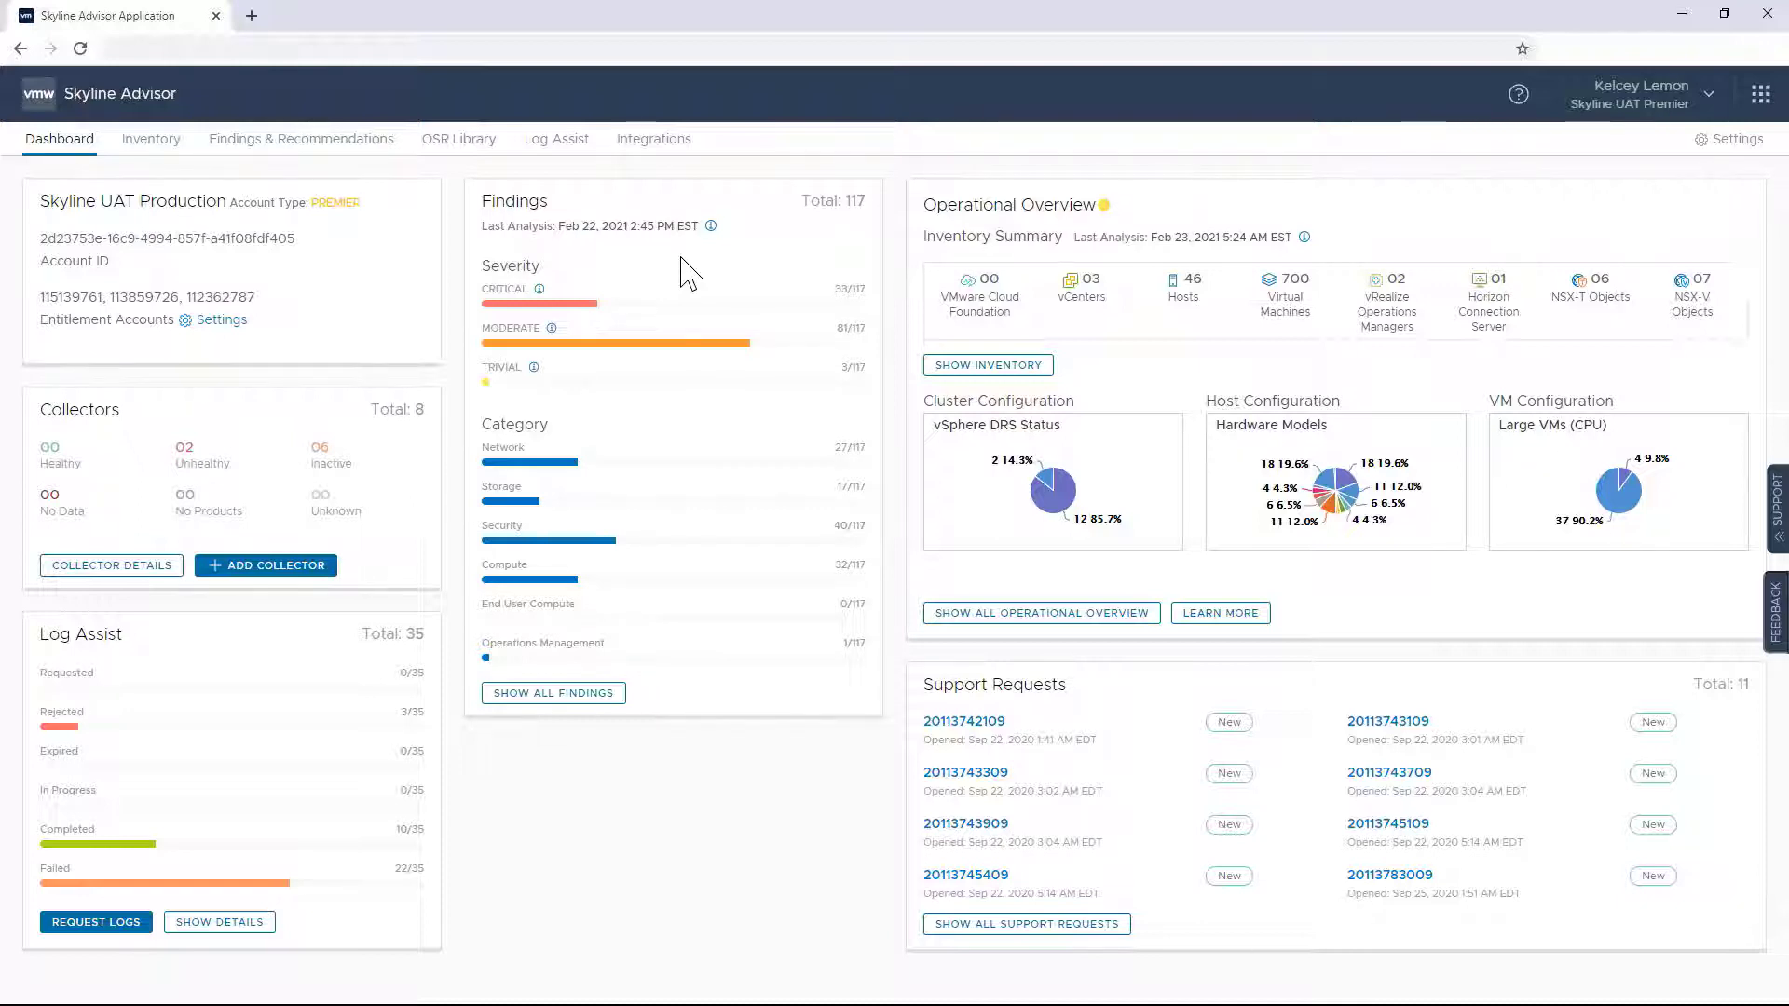
# Read the definitions of the Critical, Moderate and Trivial severity levels in the dashboard's Findings summary
pyautogui.moveTo(538, 291)
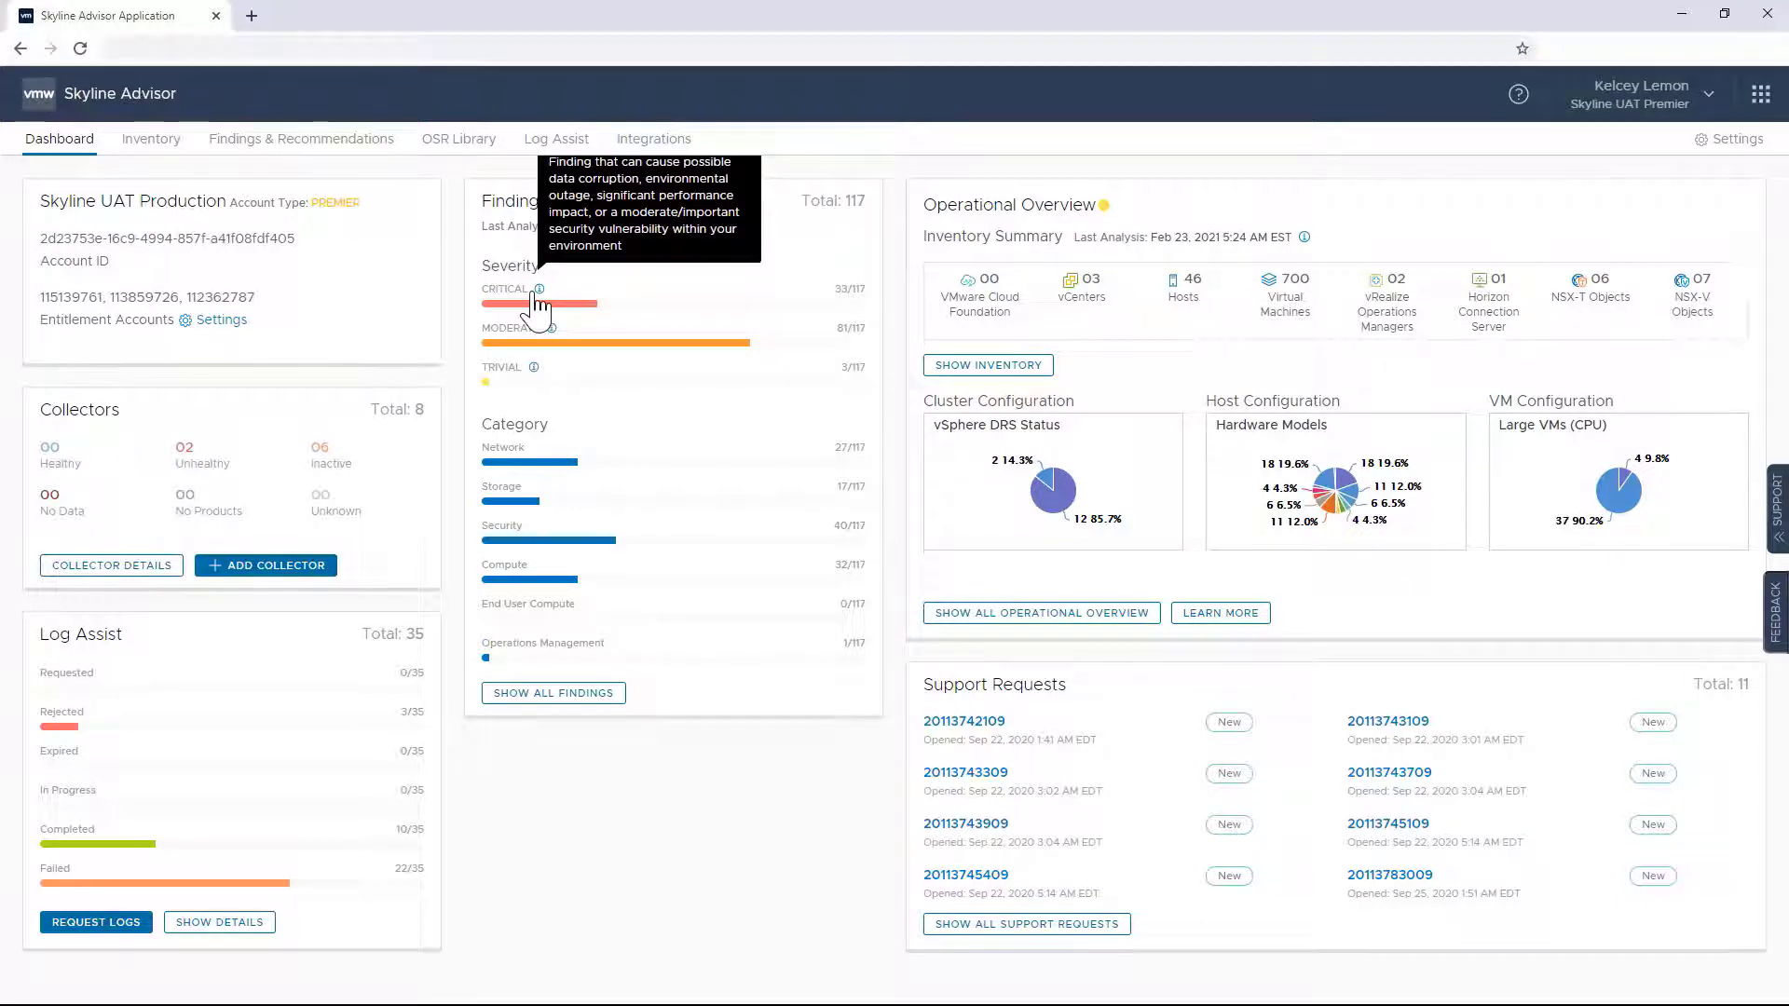
pyautogui.moveTo(552, 332)
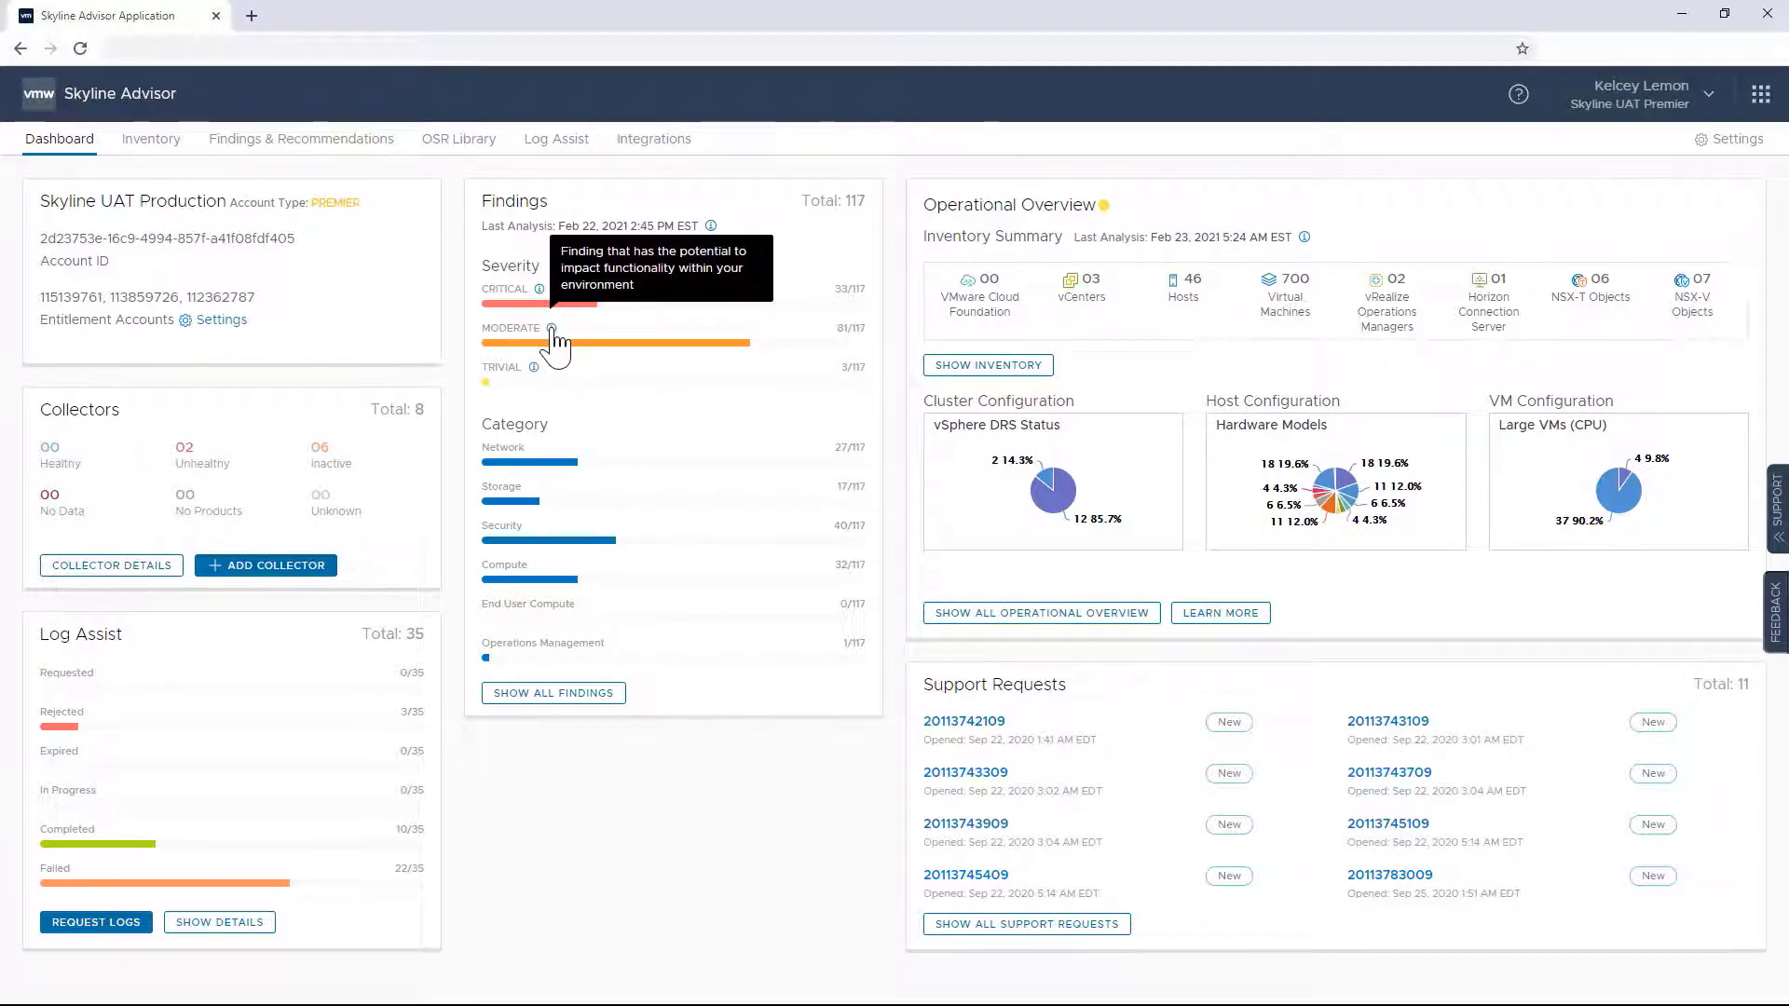
pyautogui.moveTo(538, 371)
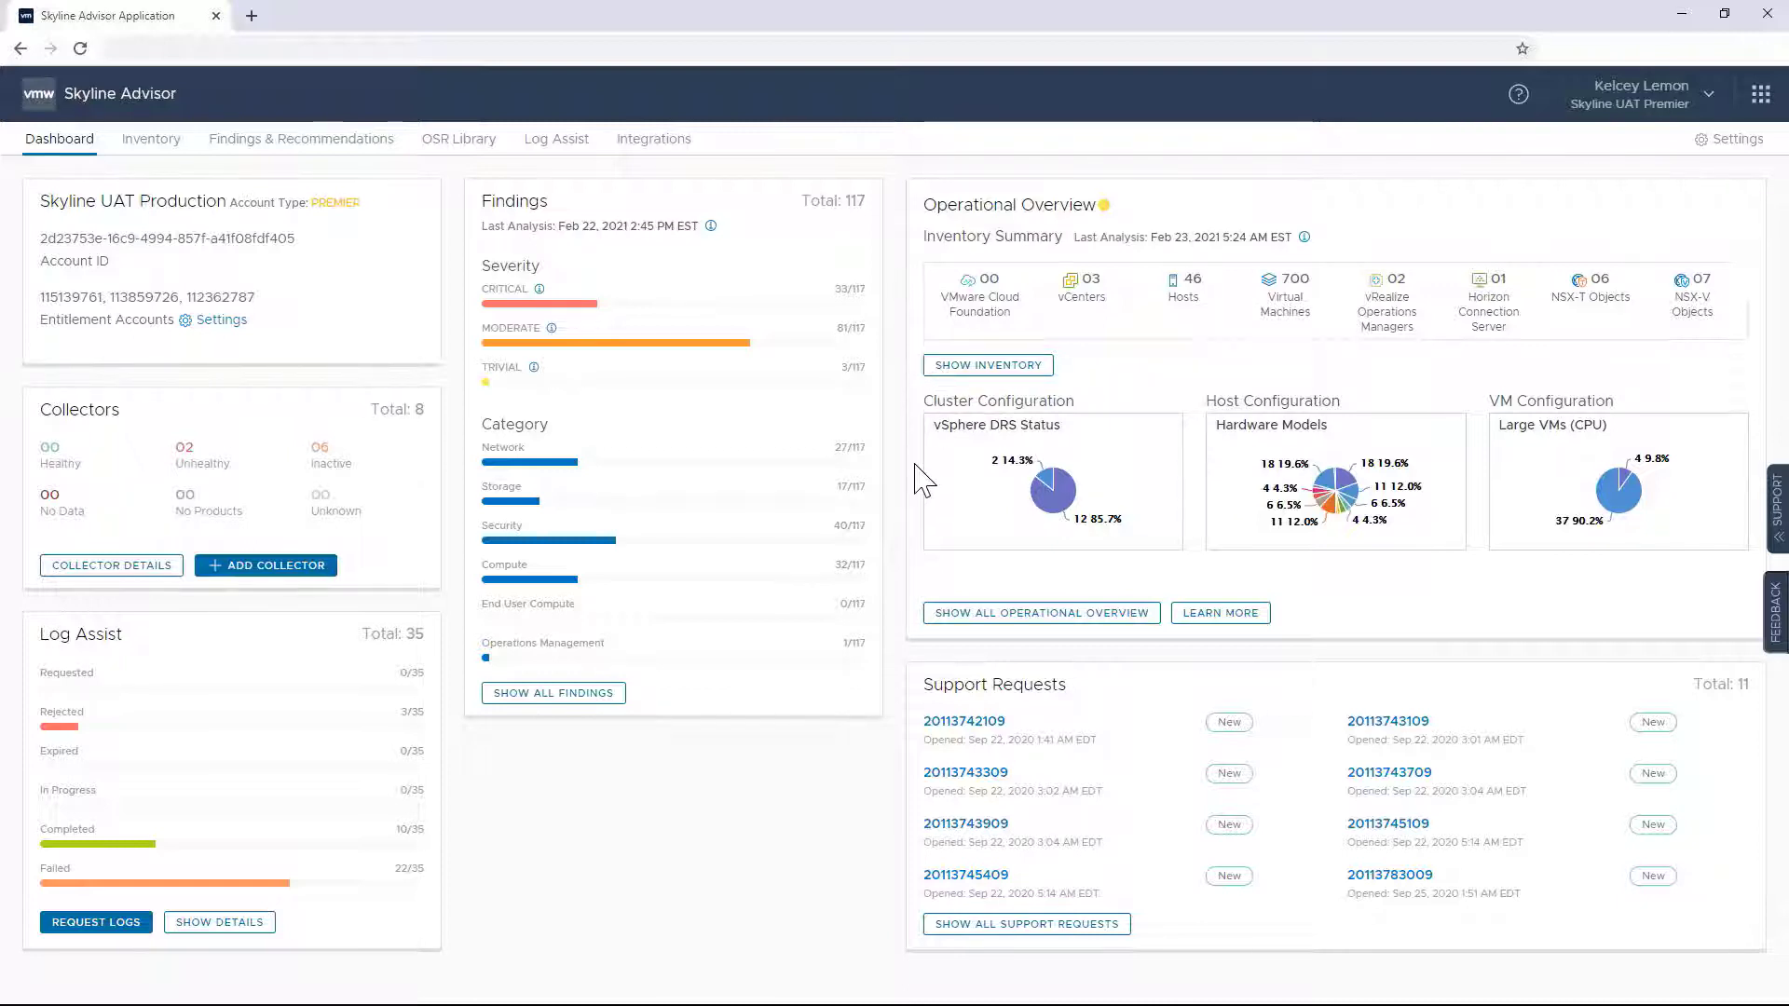
# Review the full Operational Overview with its cluster and host configuration charts, and return to the dashboard
pyautogui.click(964, 614)
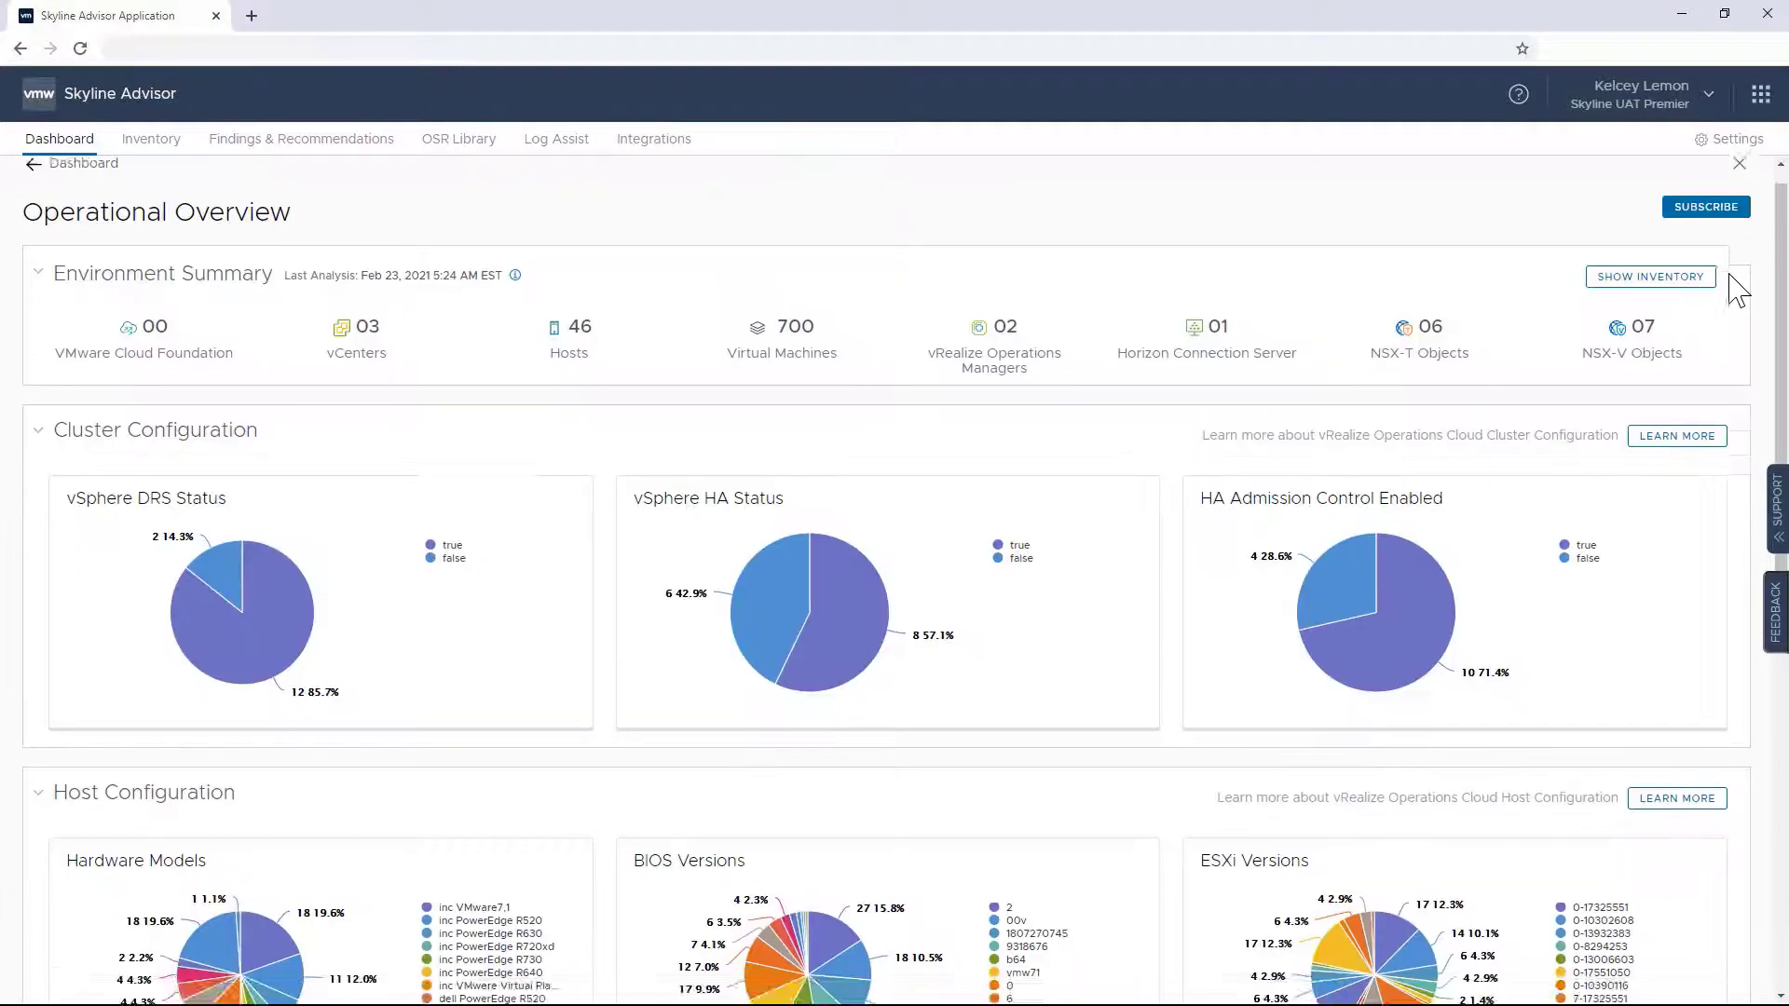
pyautogui.scroll(-5, 1738, 290)
pyautogui.scroll(-4, 1738, 291)
pyautogui.scroll(10, 1737, 290)
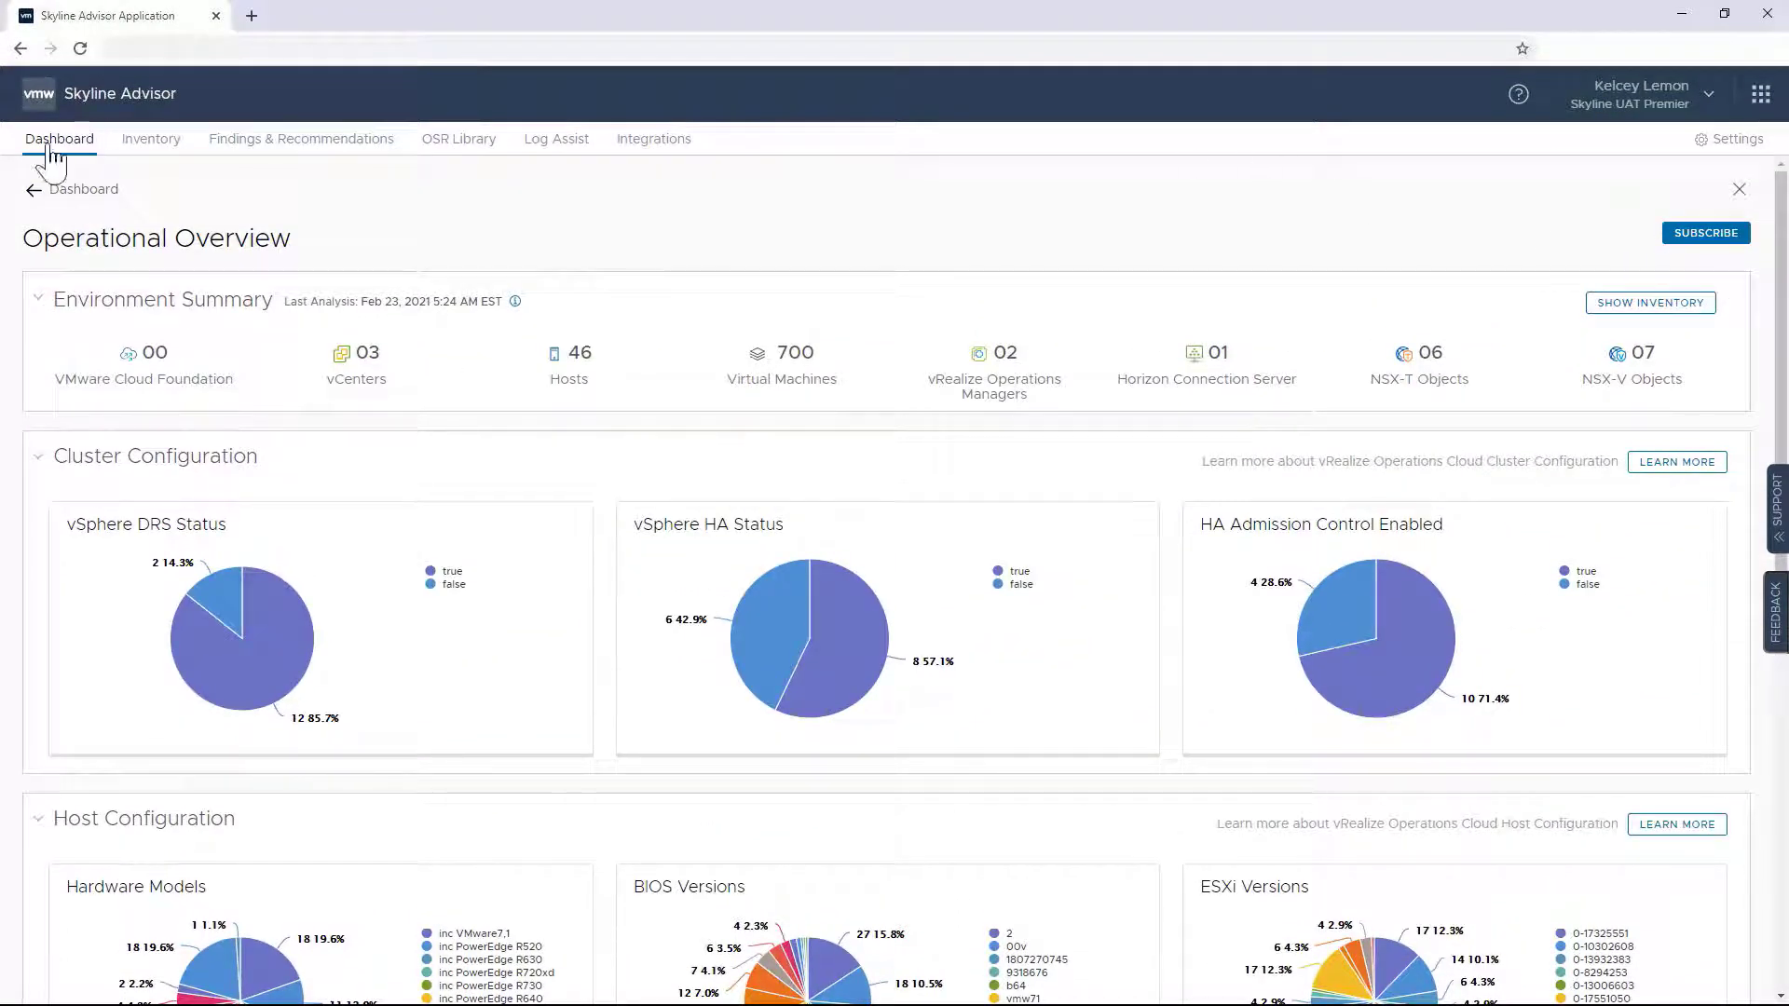
pyautogui.click(34, 192)
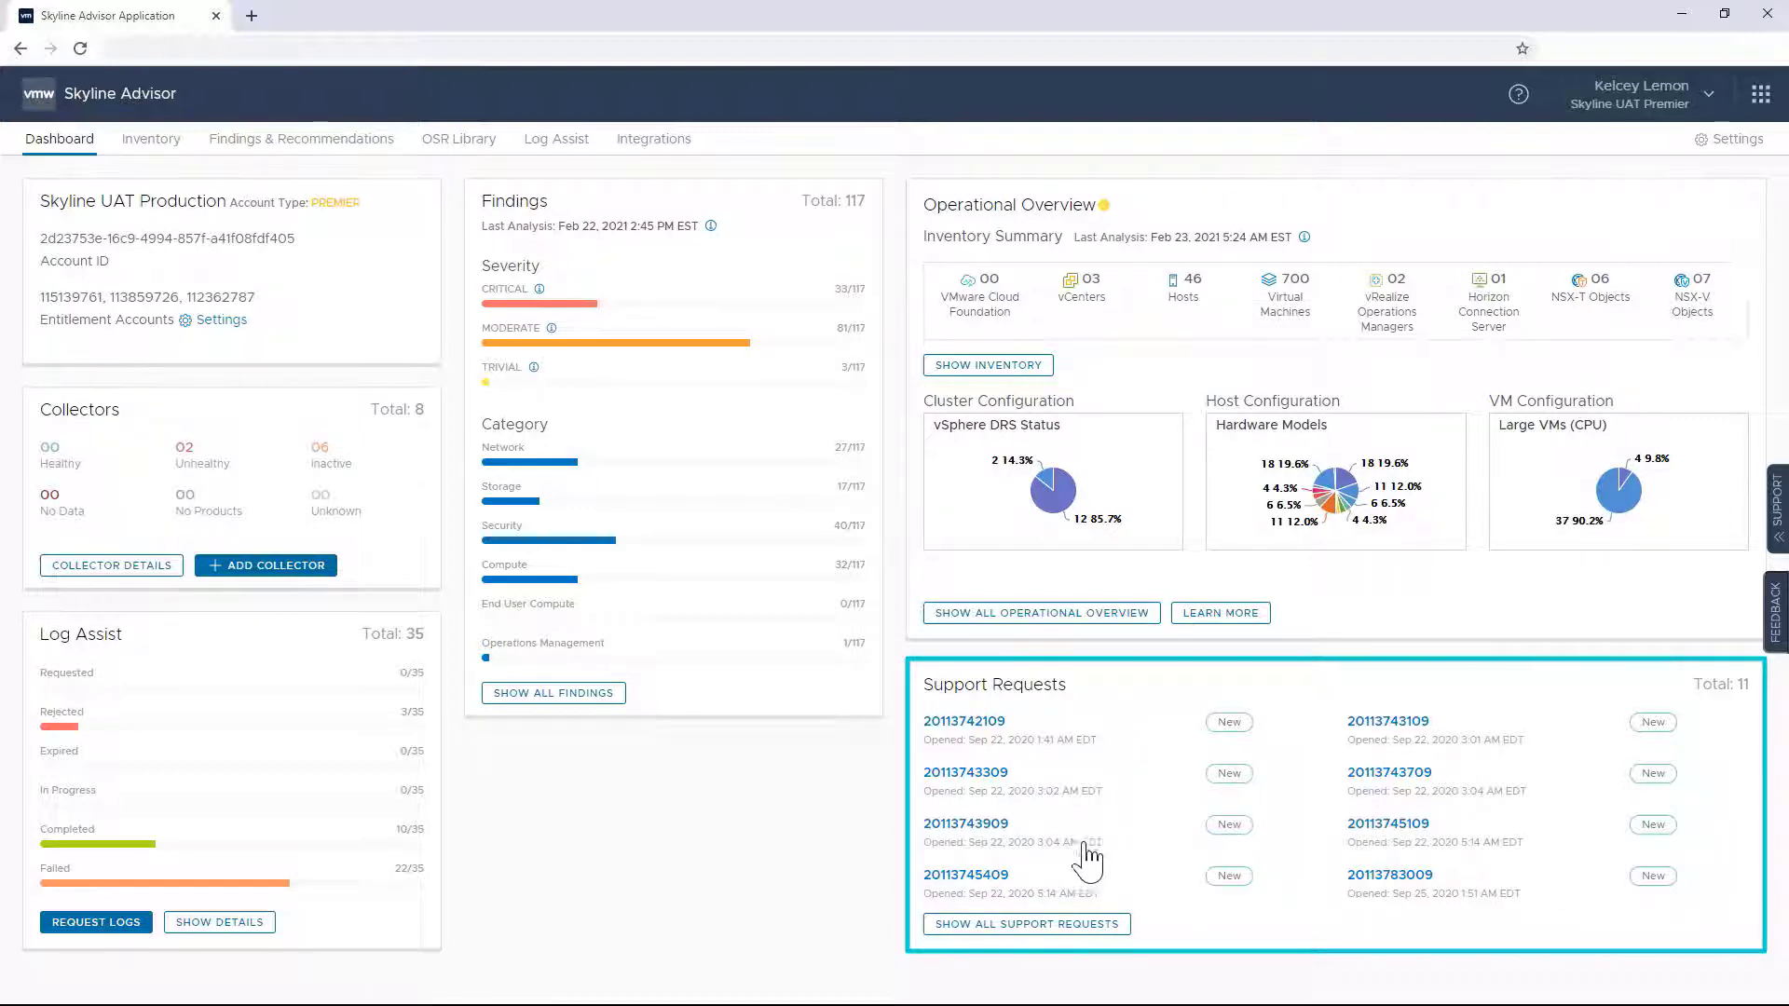
# List all support requests and open the VMware vCenter Server 6.7 request in VMware Customer Connect
pyautogui.click(1085, 927)
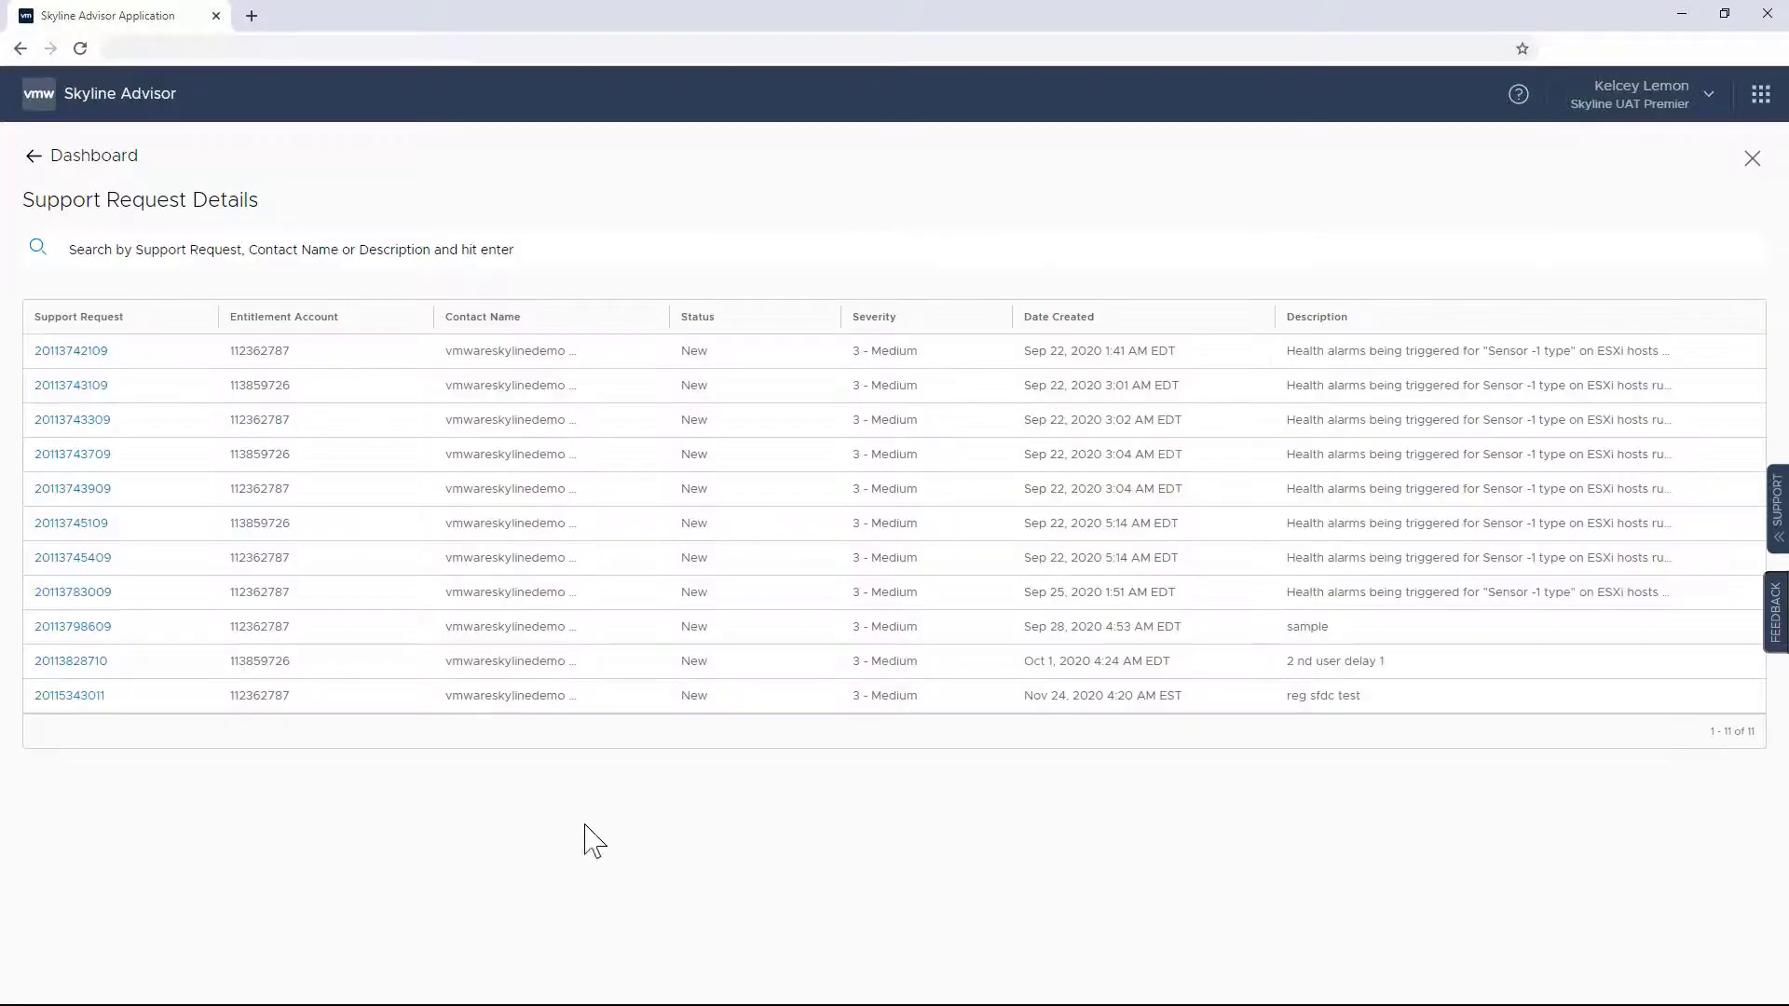
pyautogui.click(82, 352)
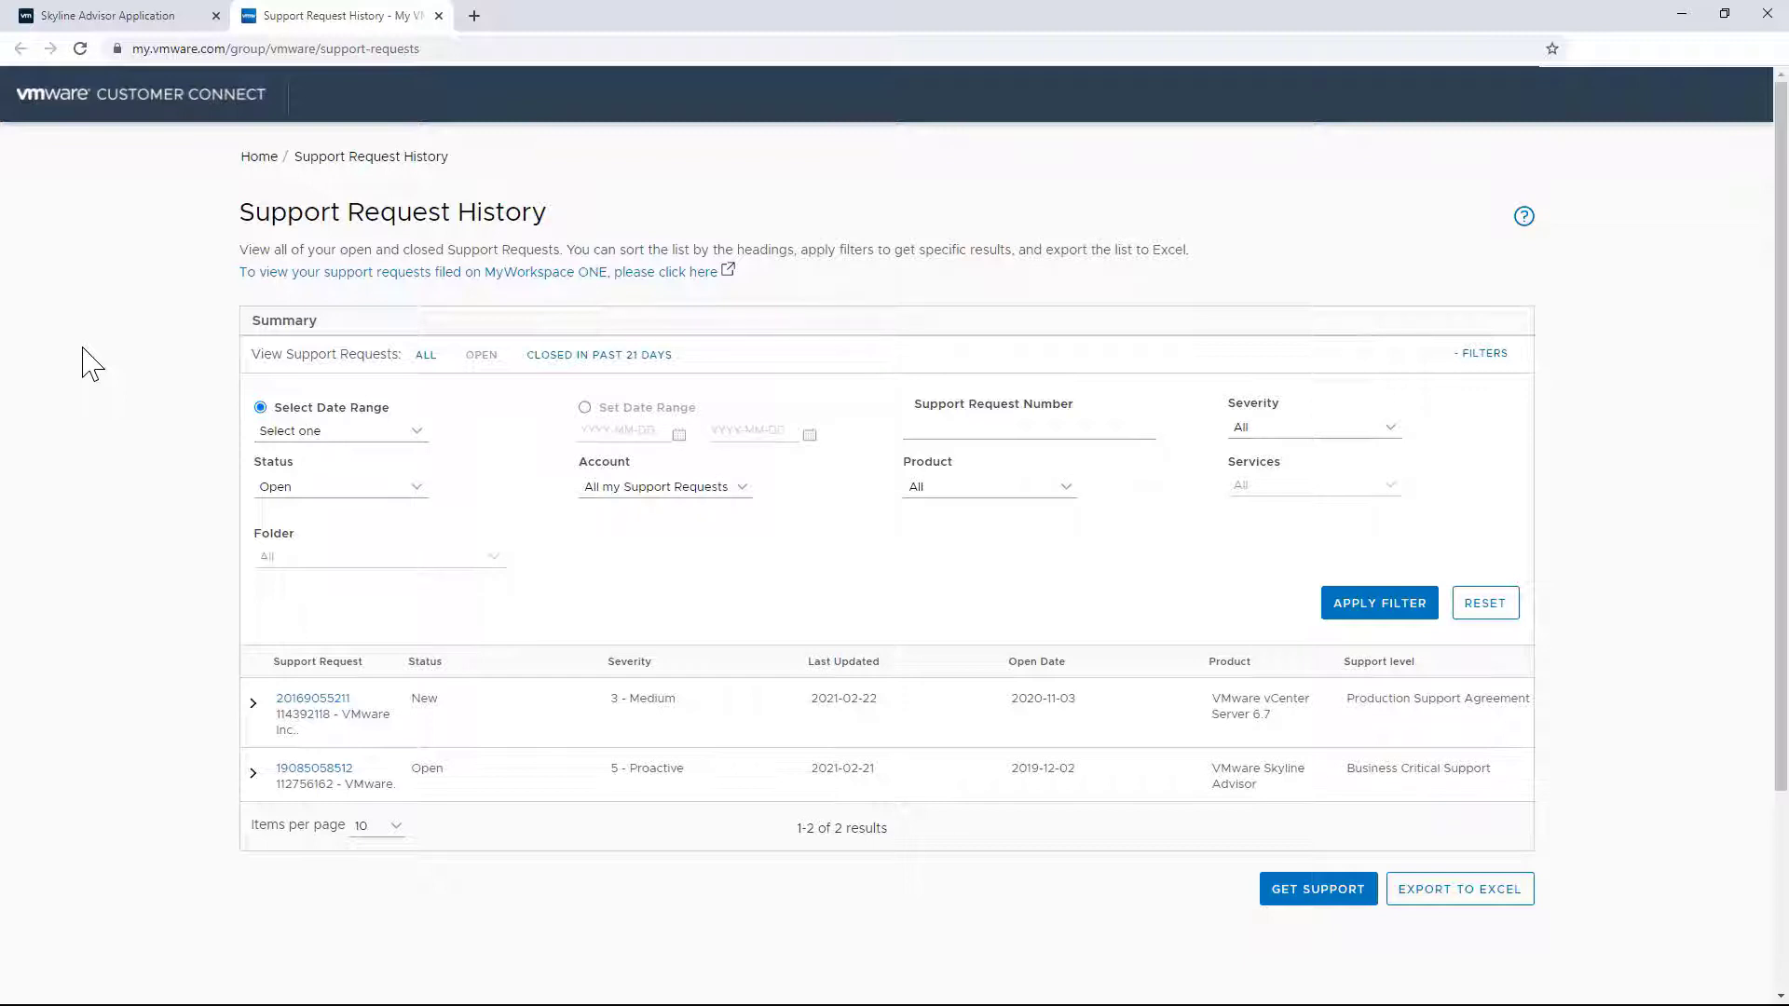
pyautogui.click(316, 708)
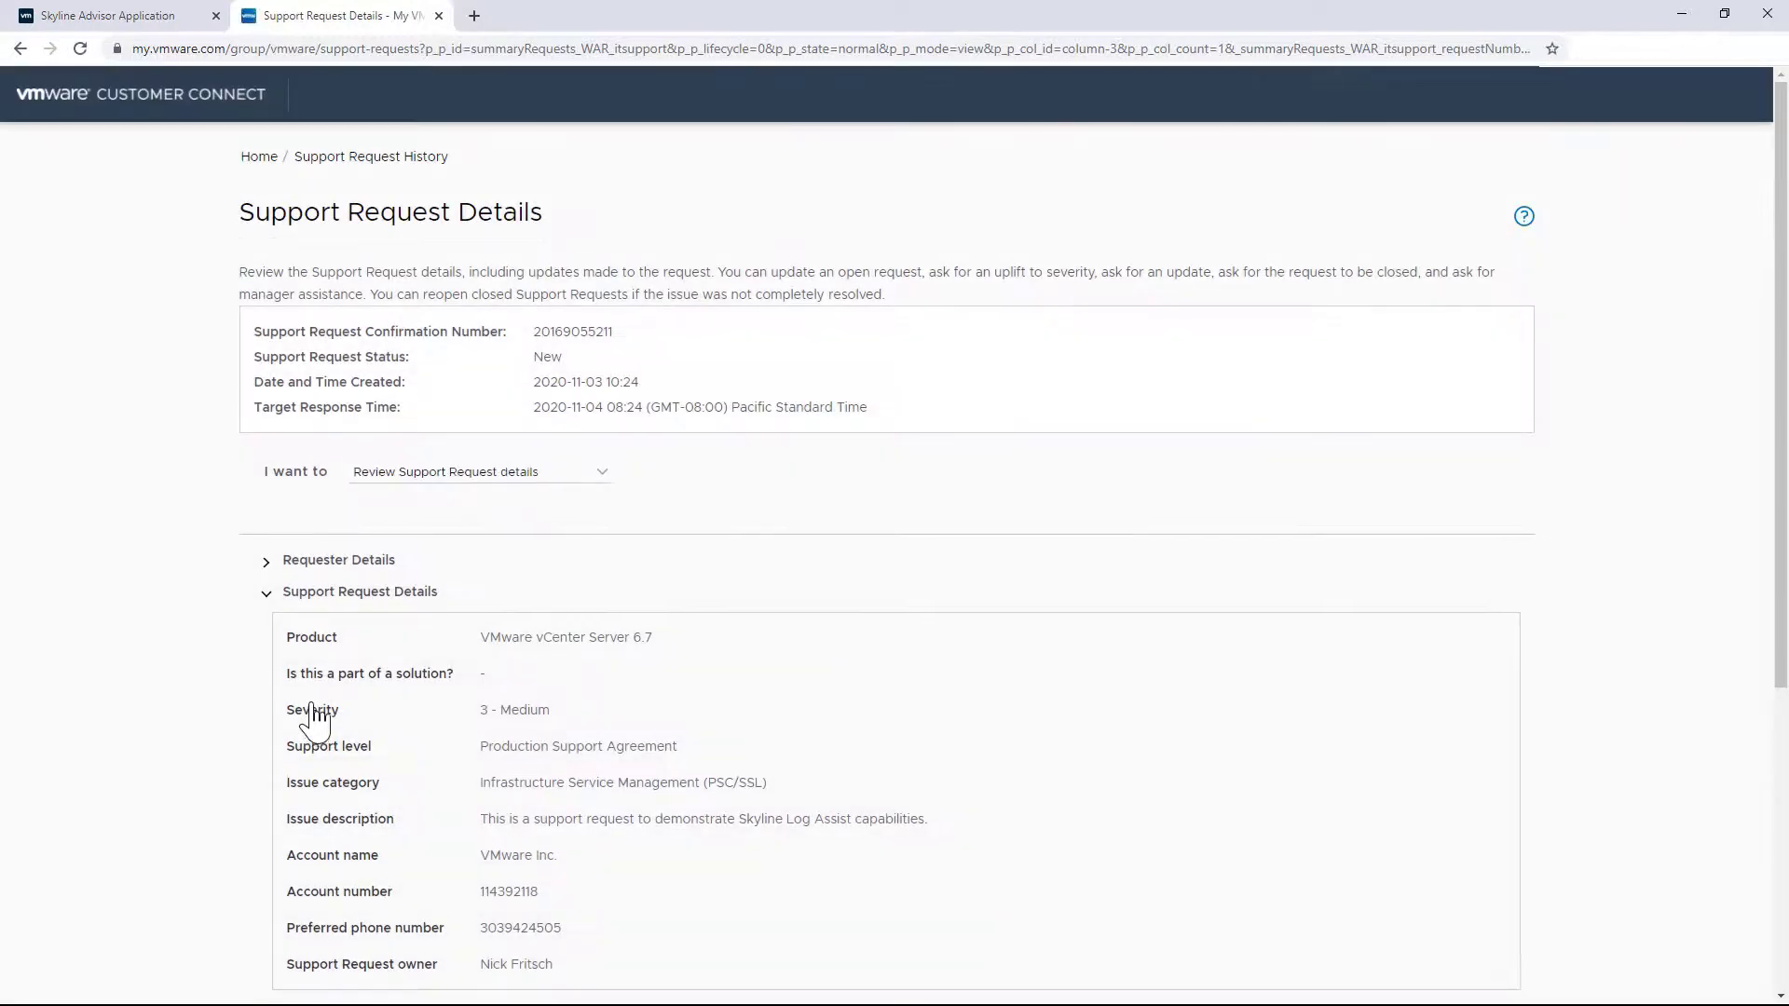
# Review the support request's details, close its page, and return to the Skyline Advisor dashboard
pyautogui.scroll(-5, 316, 716)
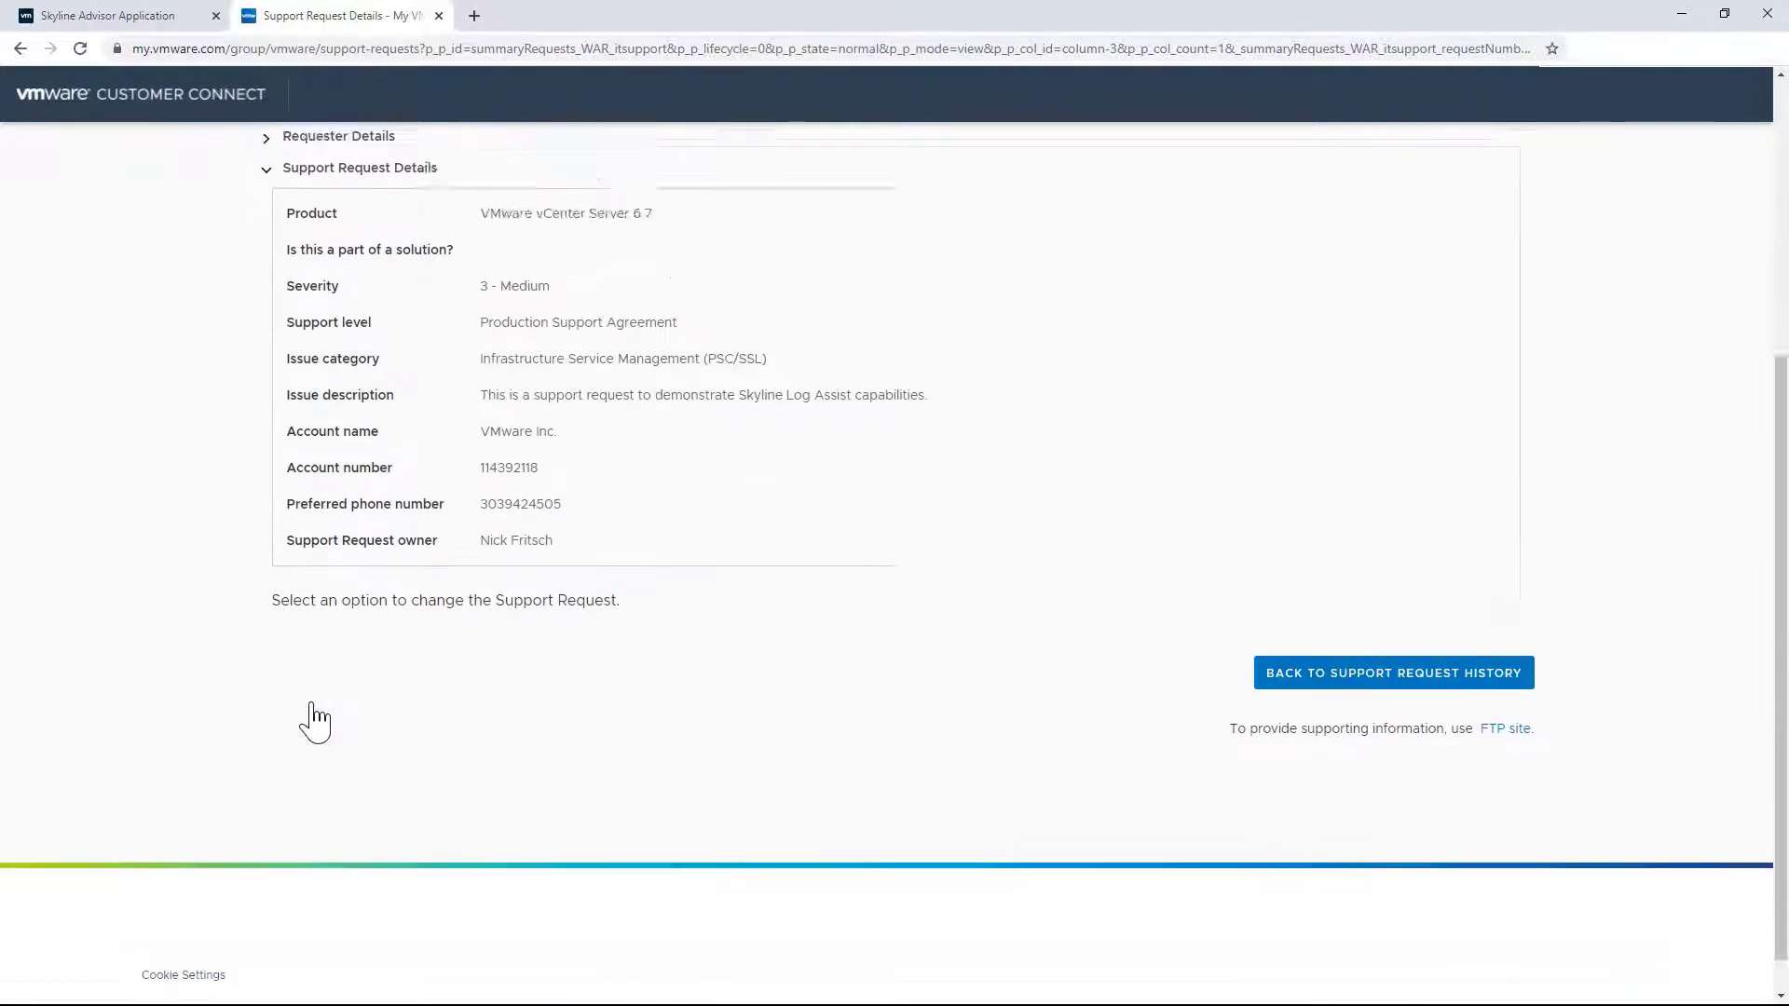
pyautogui.scroll(2, 316, 715)
pyautogui.scroll(3, 316, 716)
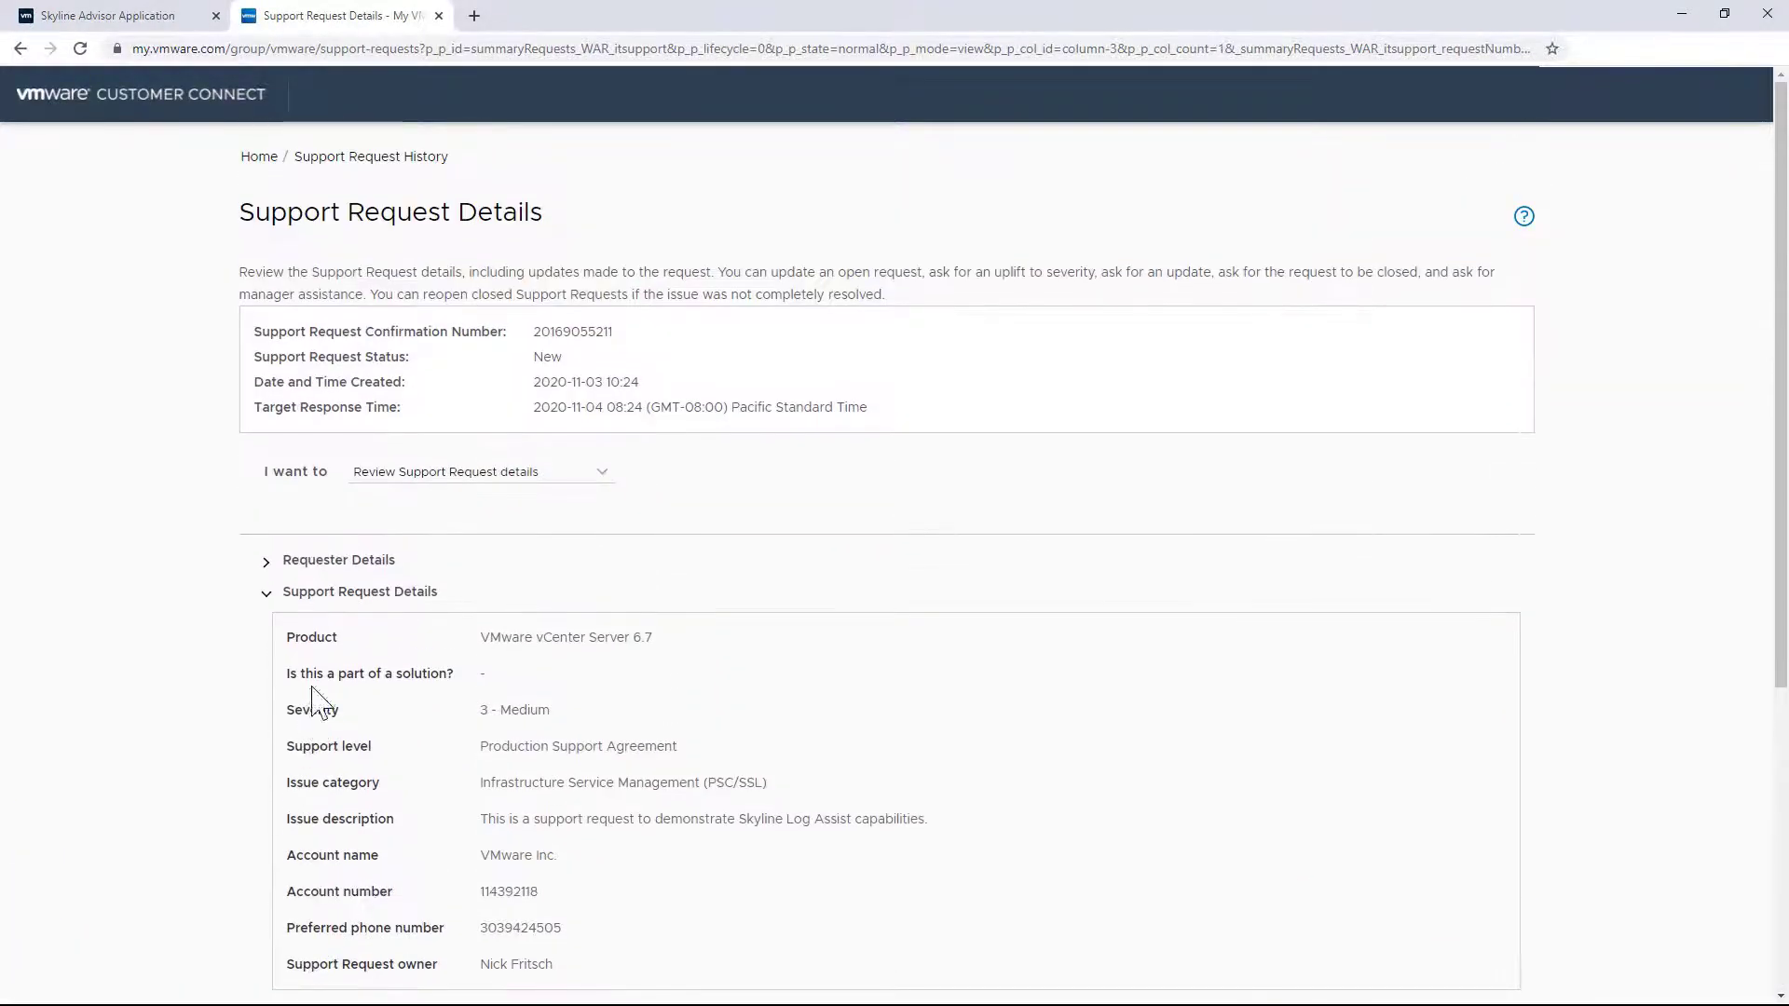
pyautogui.click(439, 16)
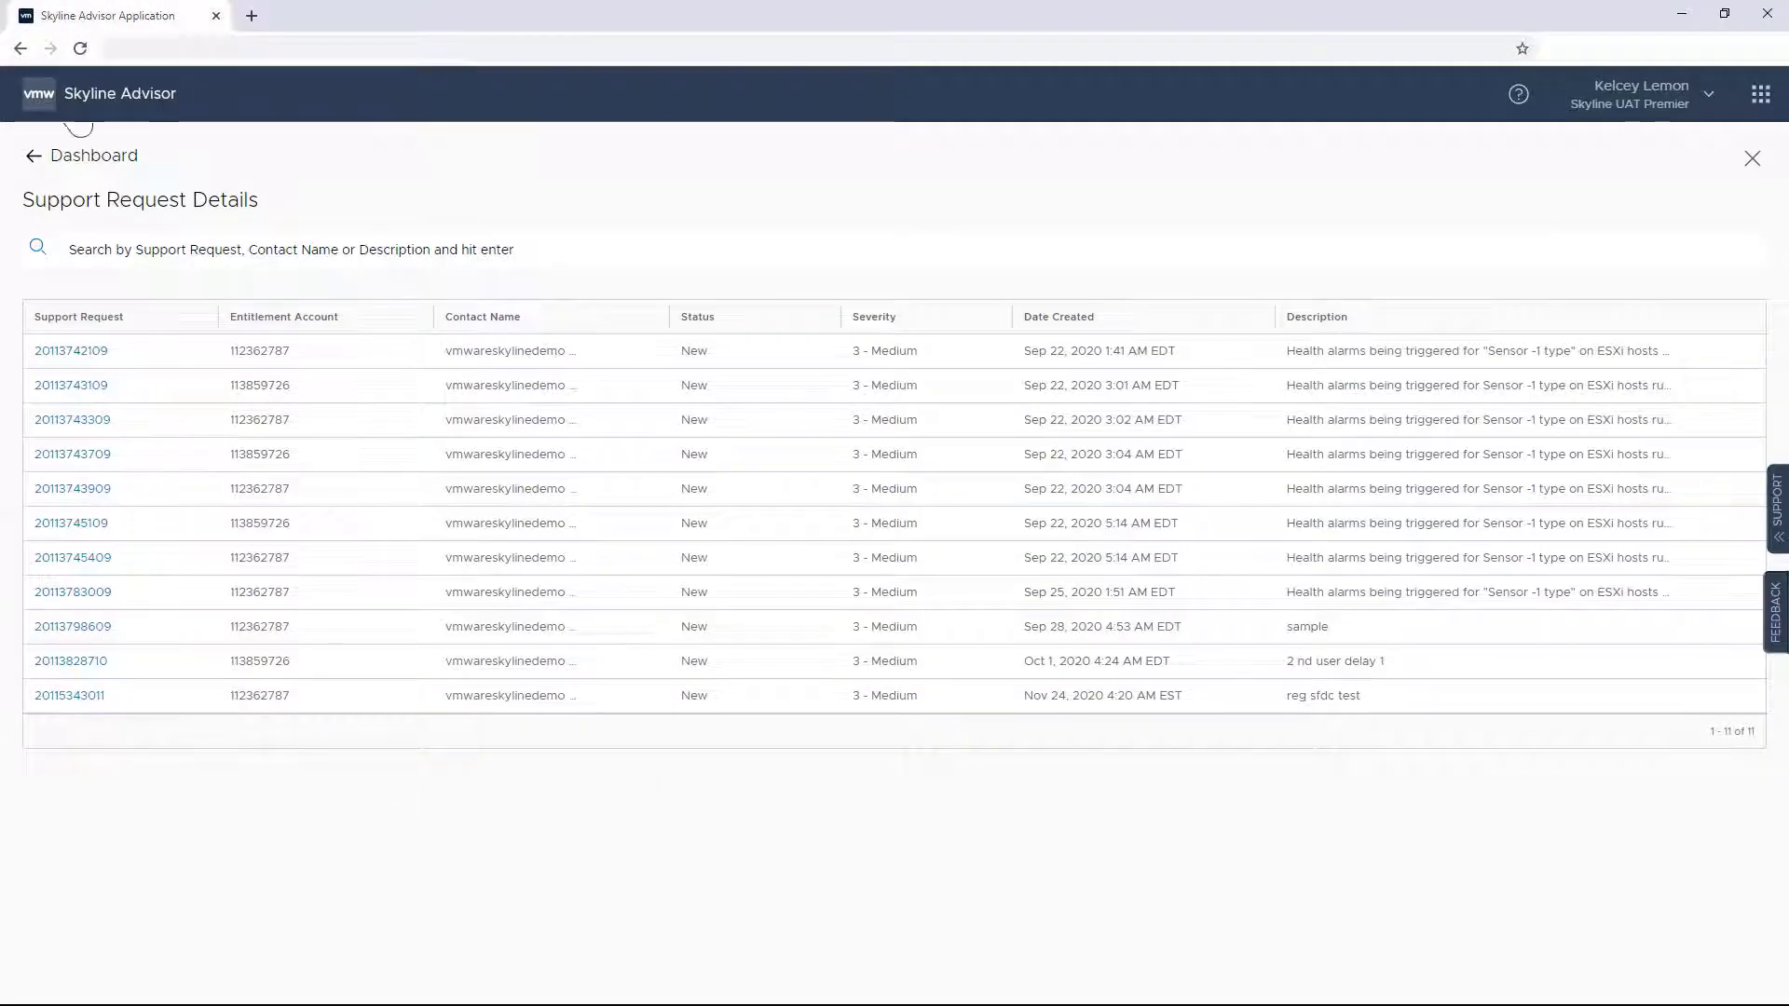
pyautogui.click(34, 157)
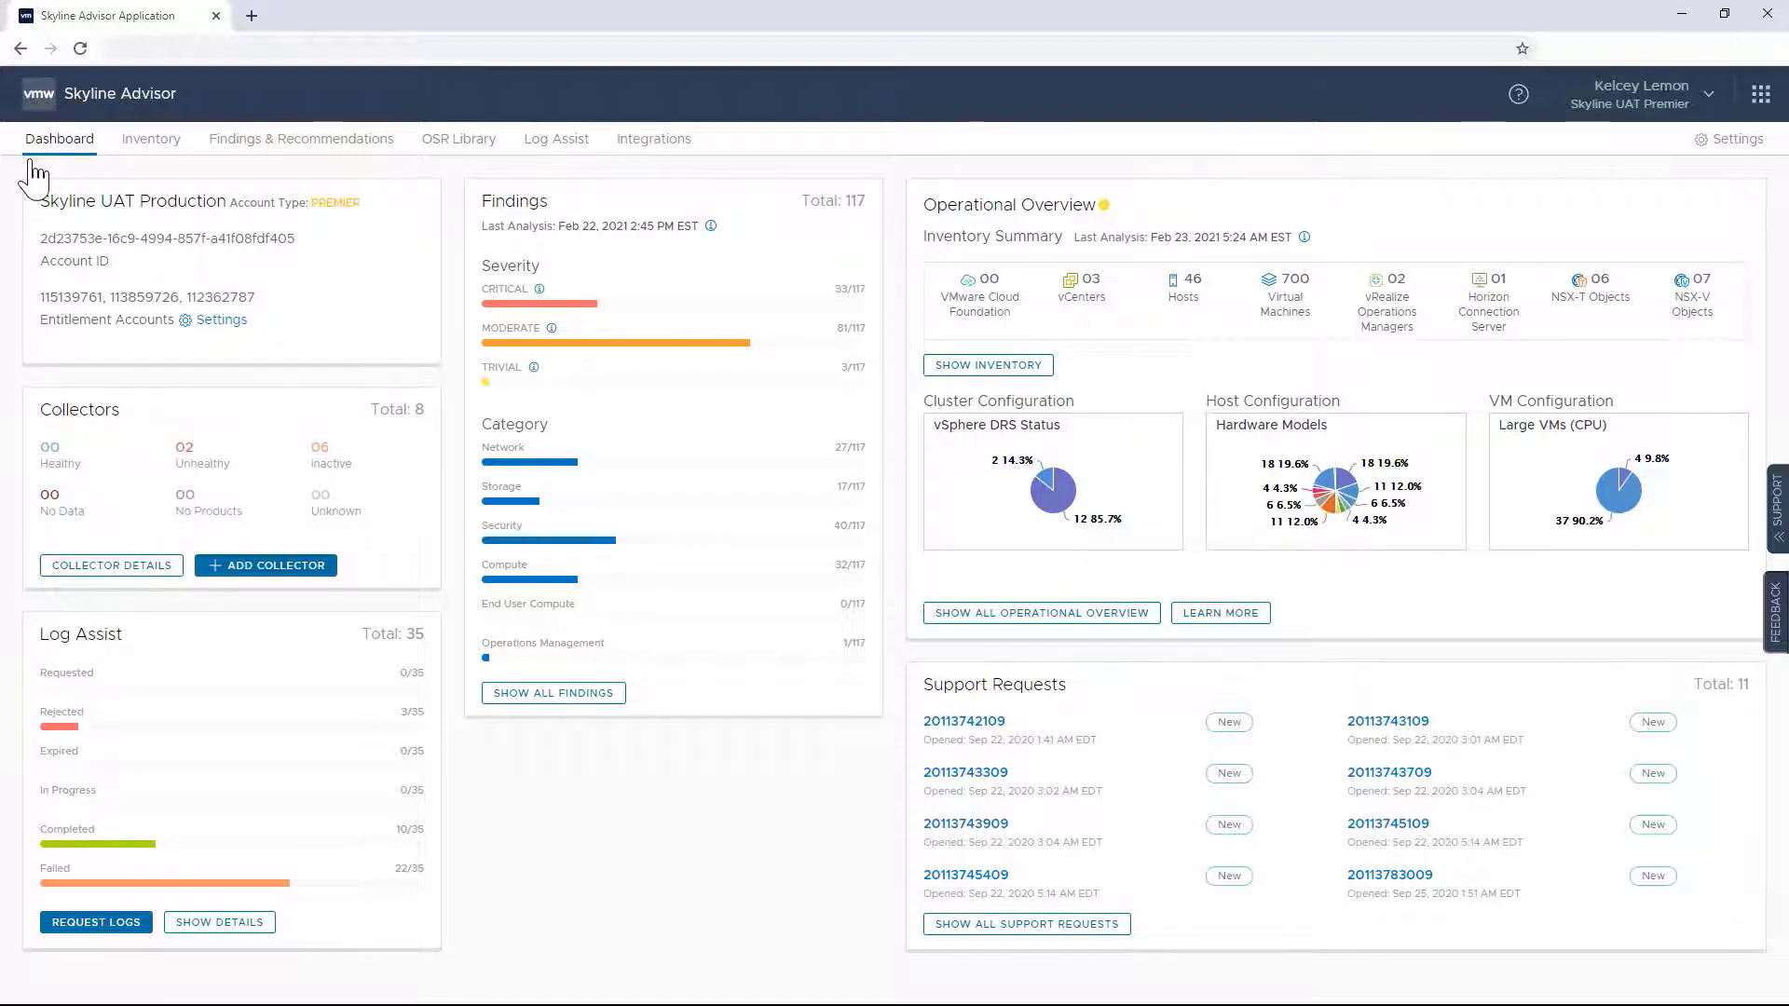
# Open the active finding vSphere-VCFEsxNTPRule-KB#81647 and consult its linked knowledge base article 1003736
pyautogui.click(287, 149)
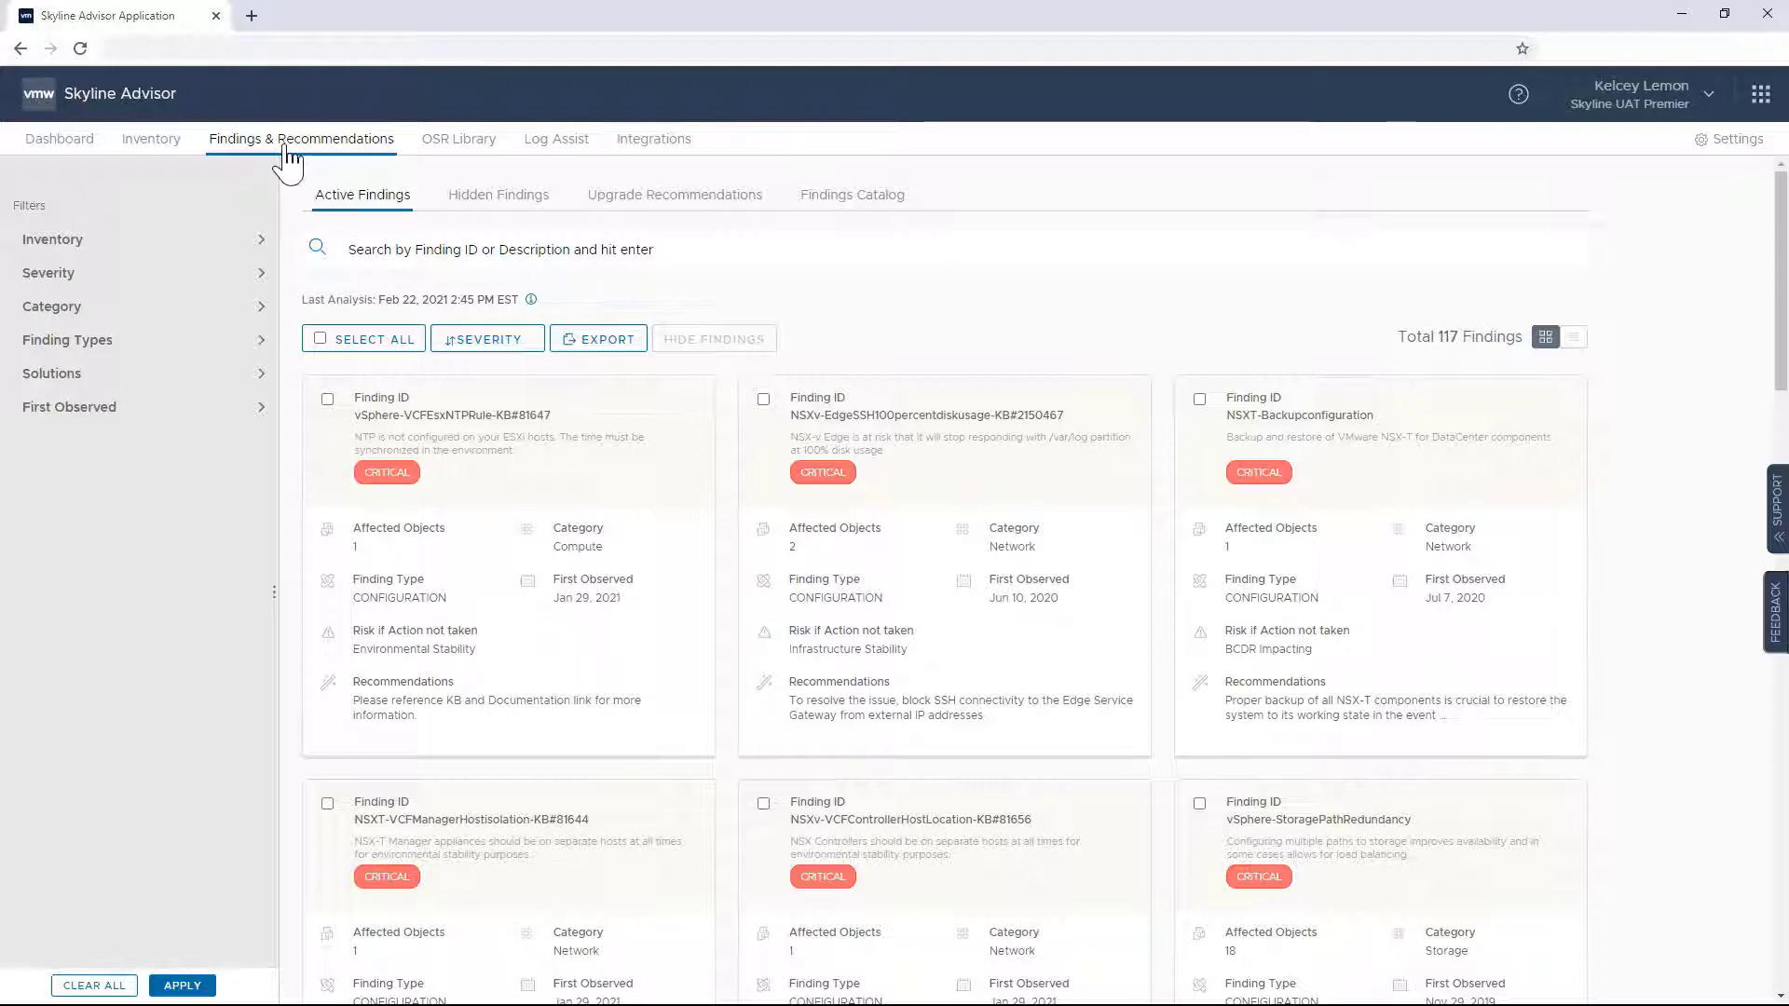
pyautogui.click(680, 456)
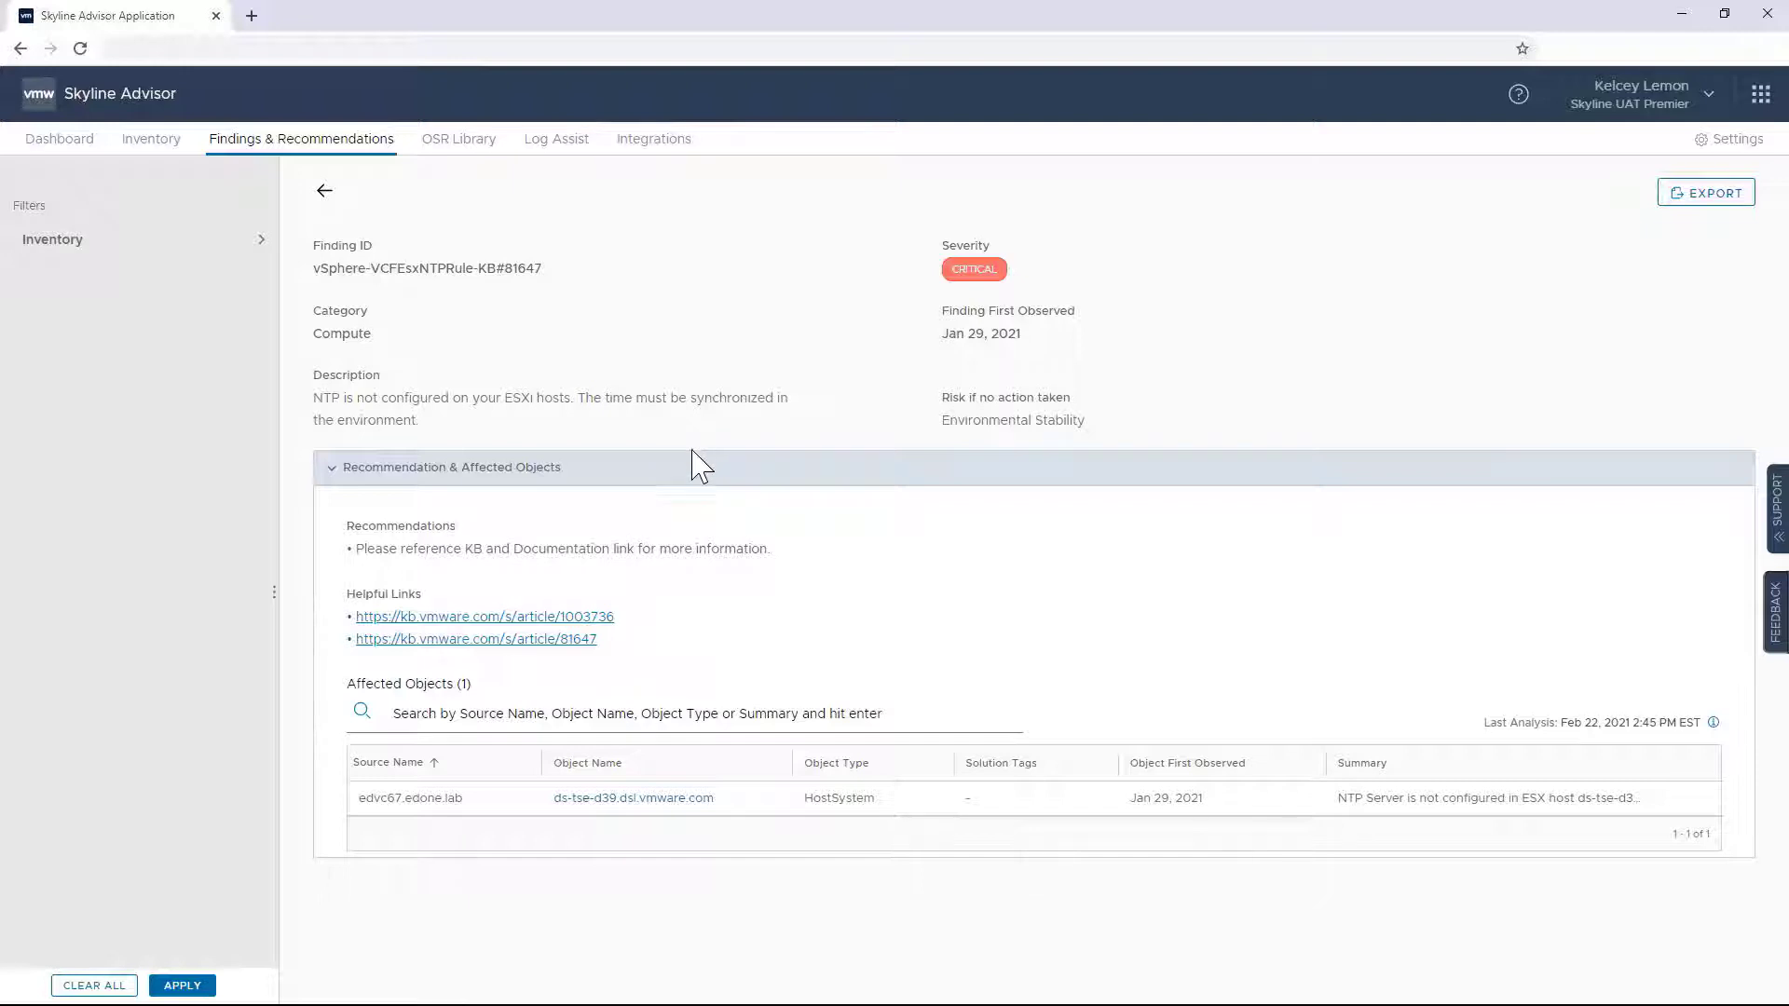
pyautogui.click(575, 618)
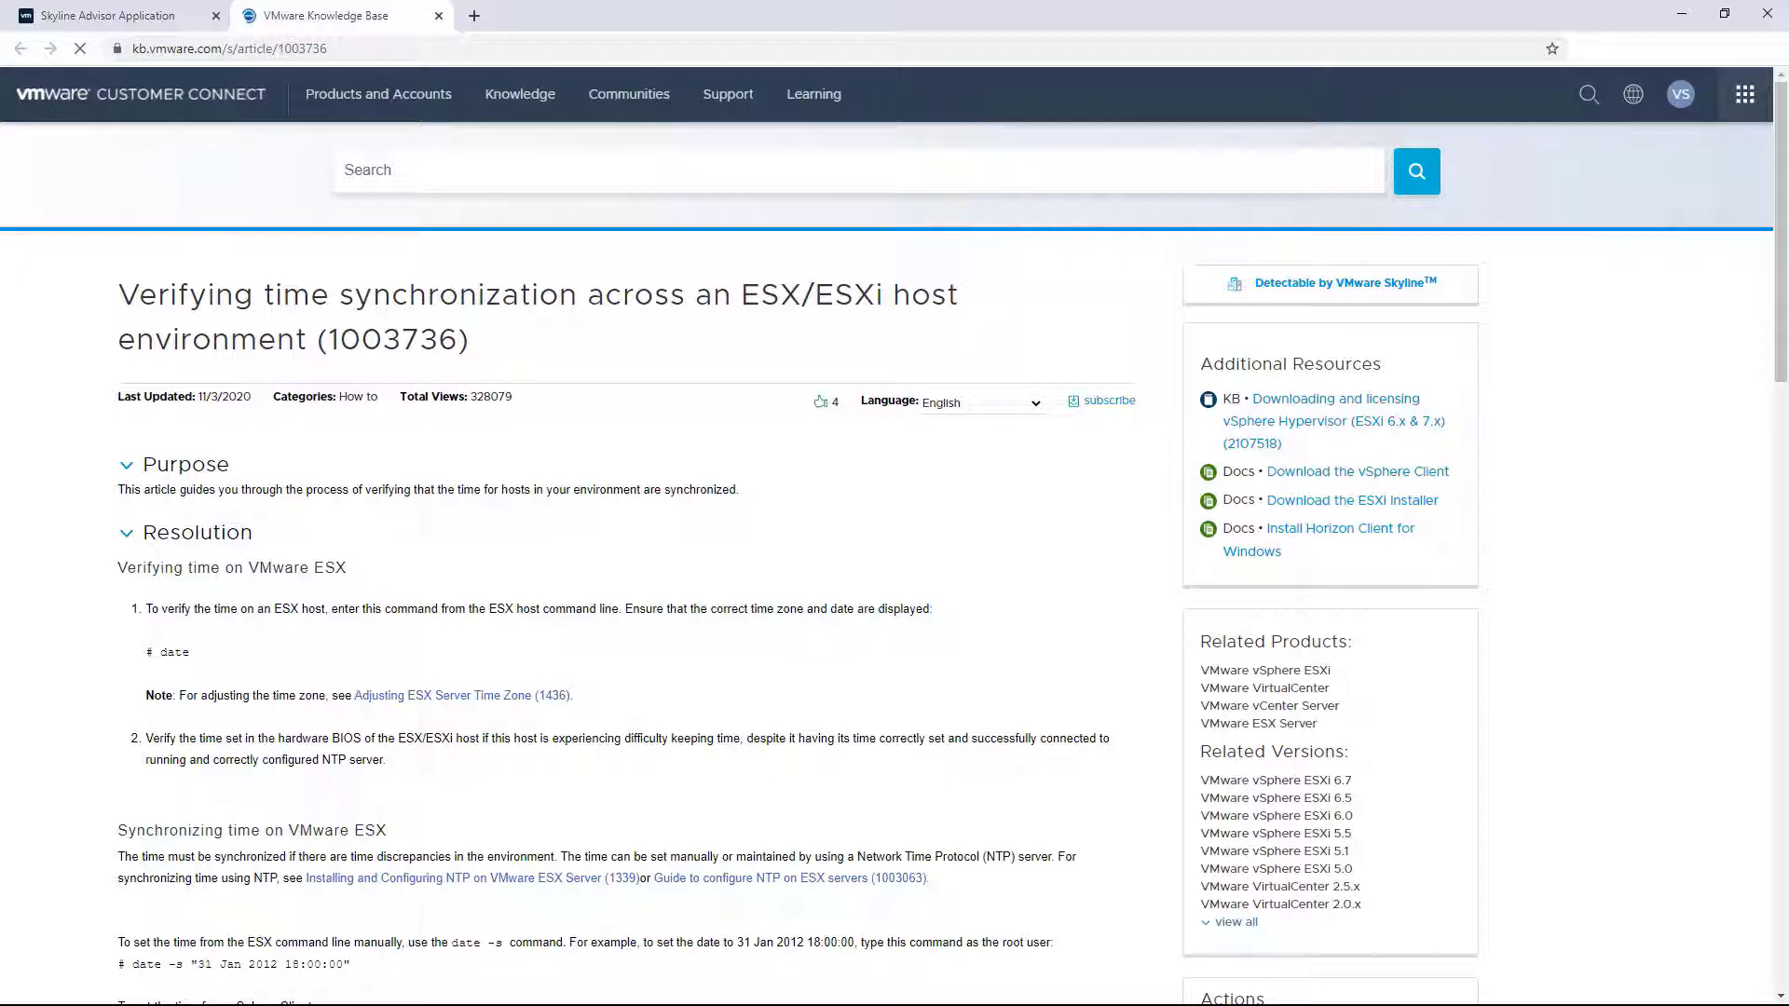
pyautogui.hotkey('ctrl', 'w')
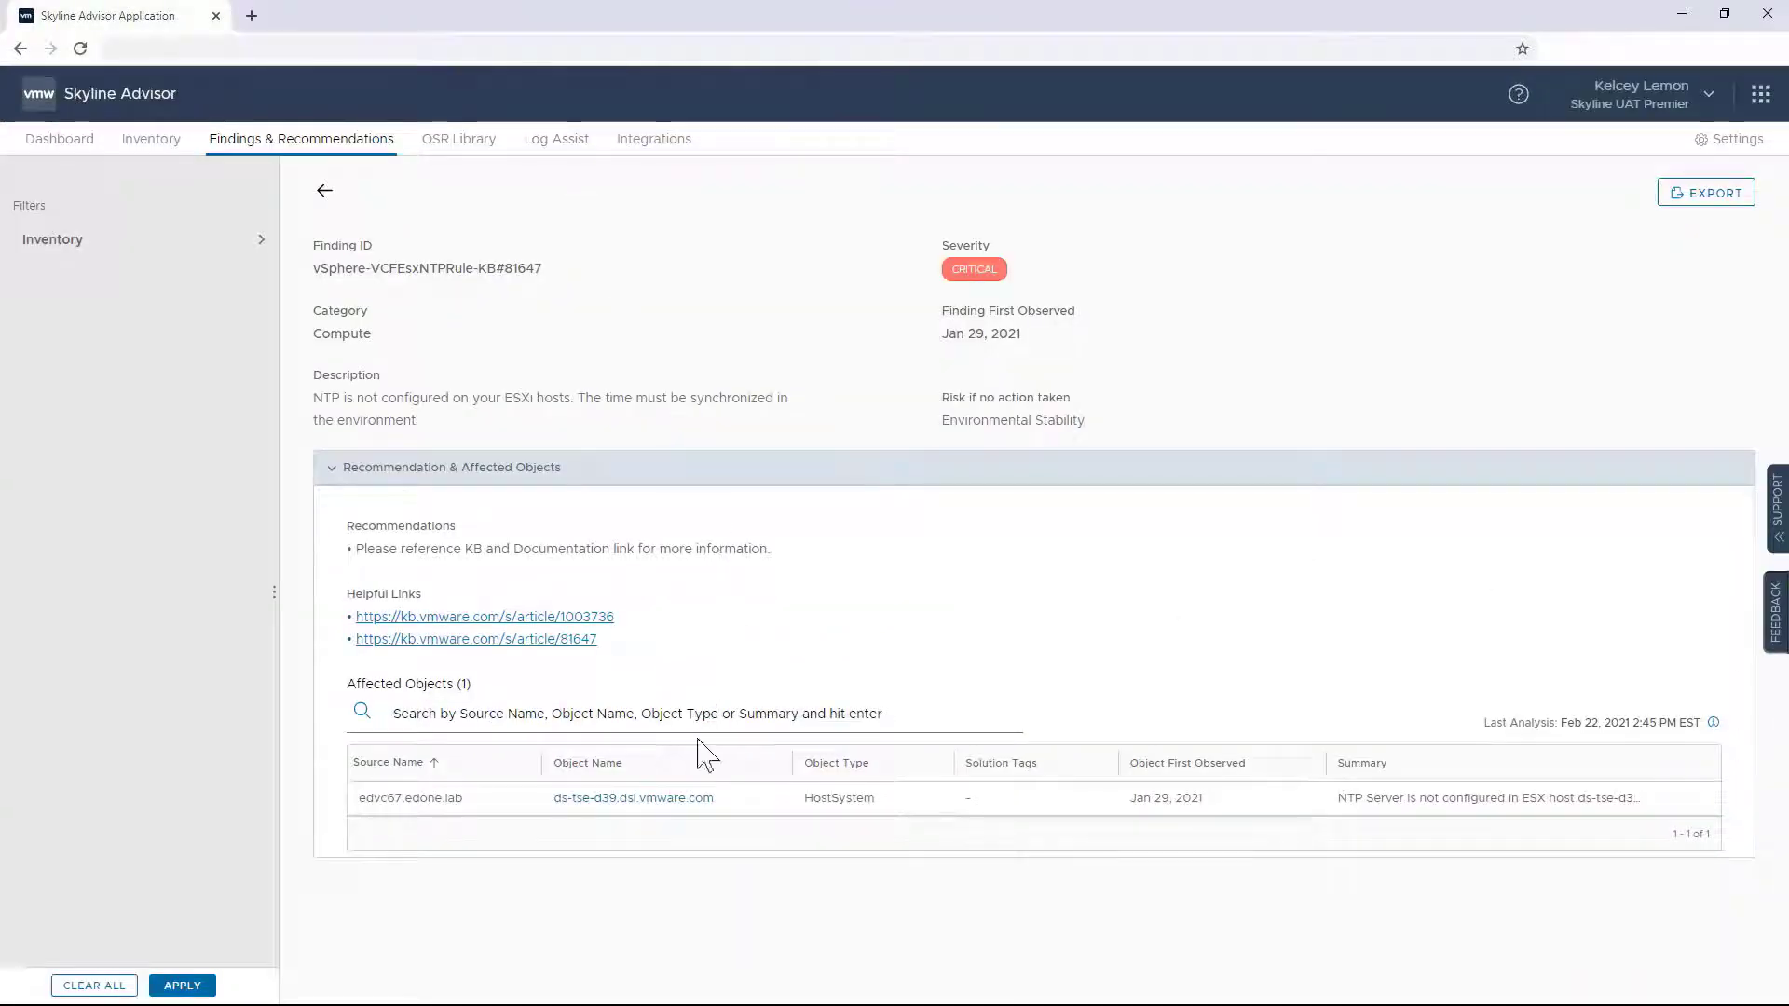
# View the host details of affected object ds-tse-d39.dsl.vmware.com and return to the active findings list
pyautogui.click(668, 799)
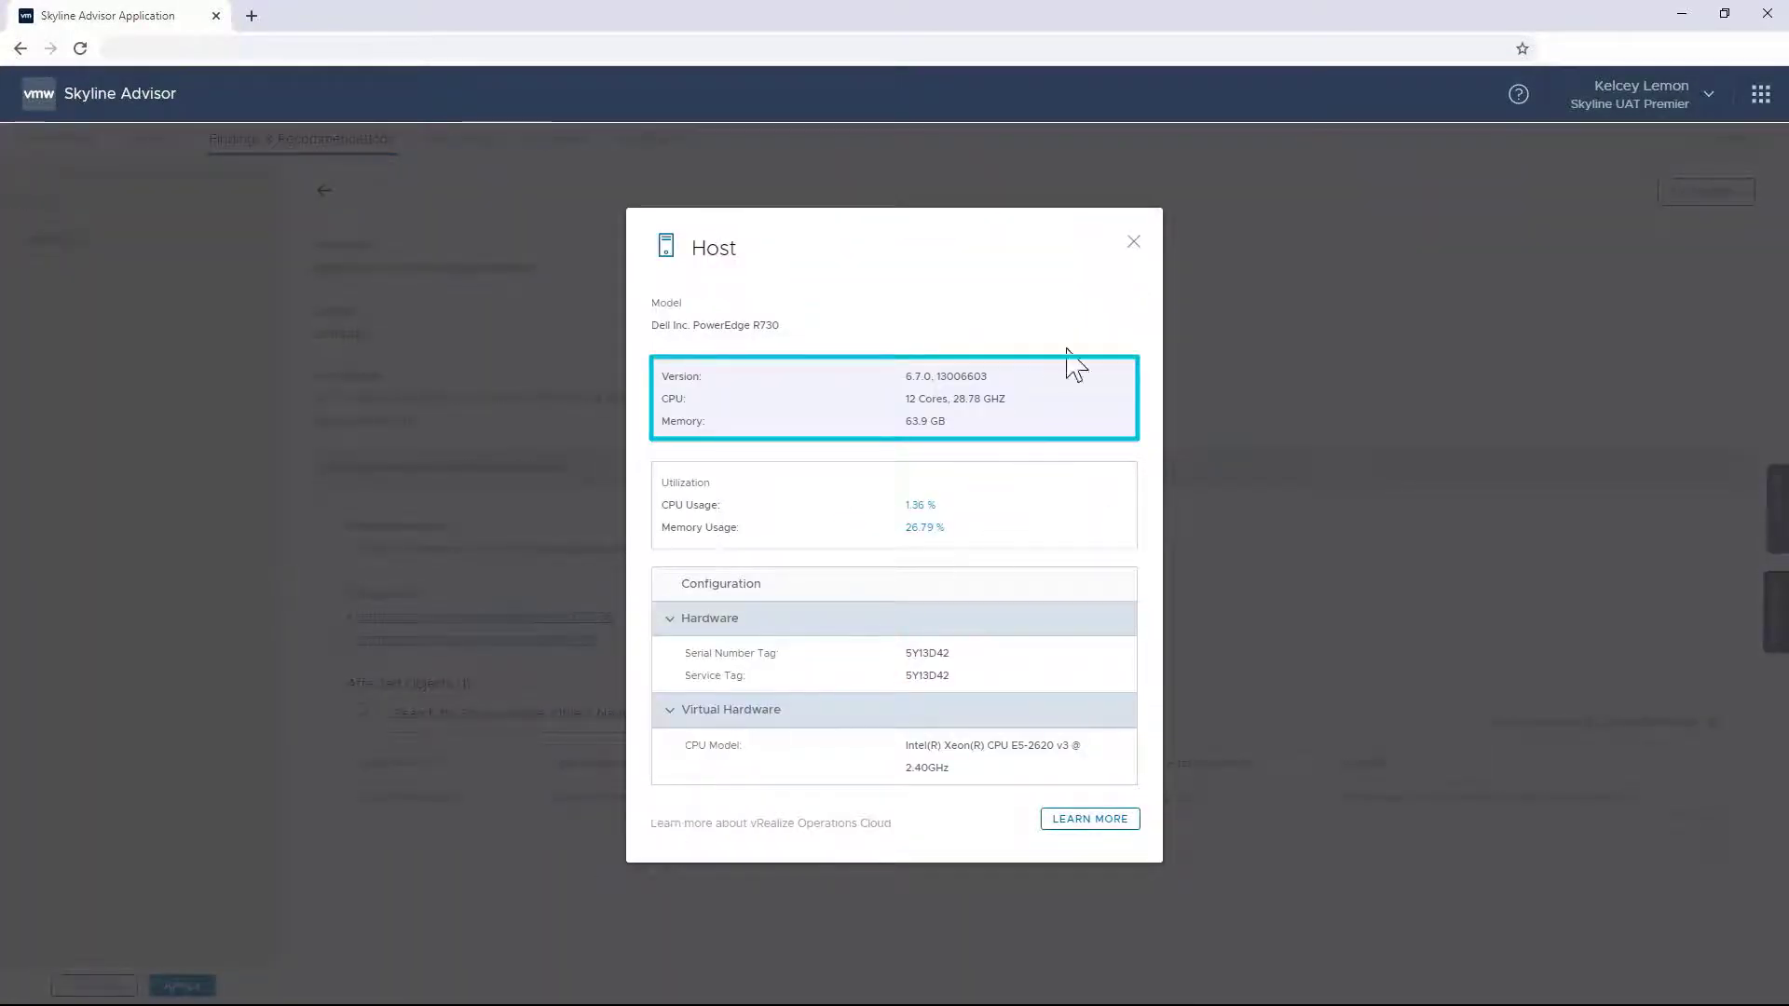
pyautogui.click(1134, 244)
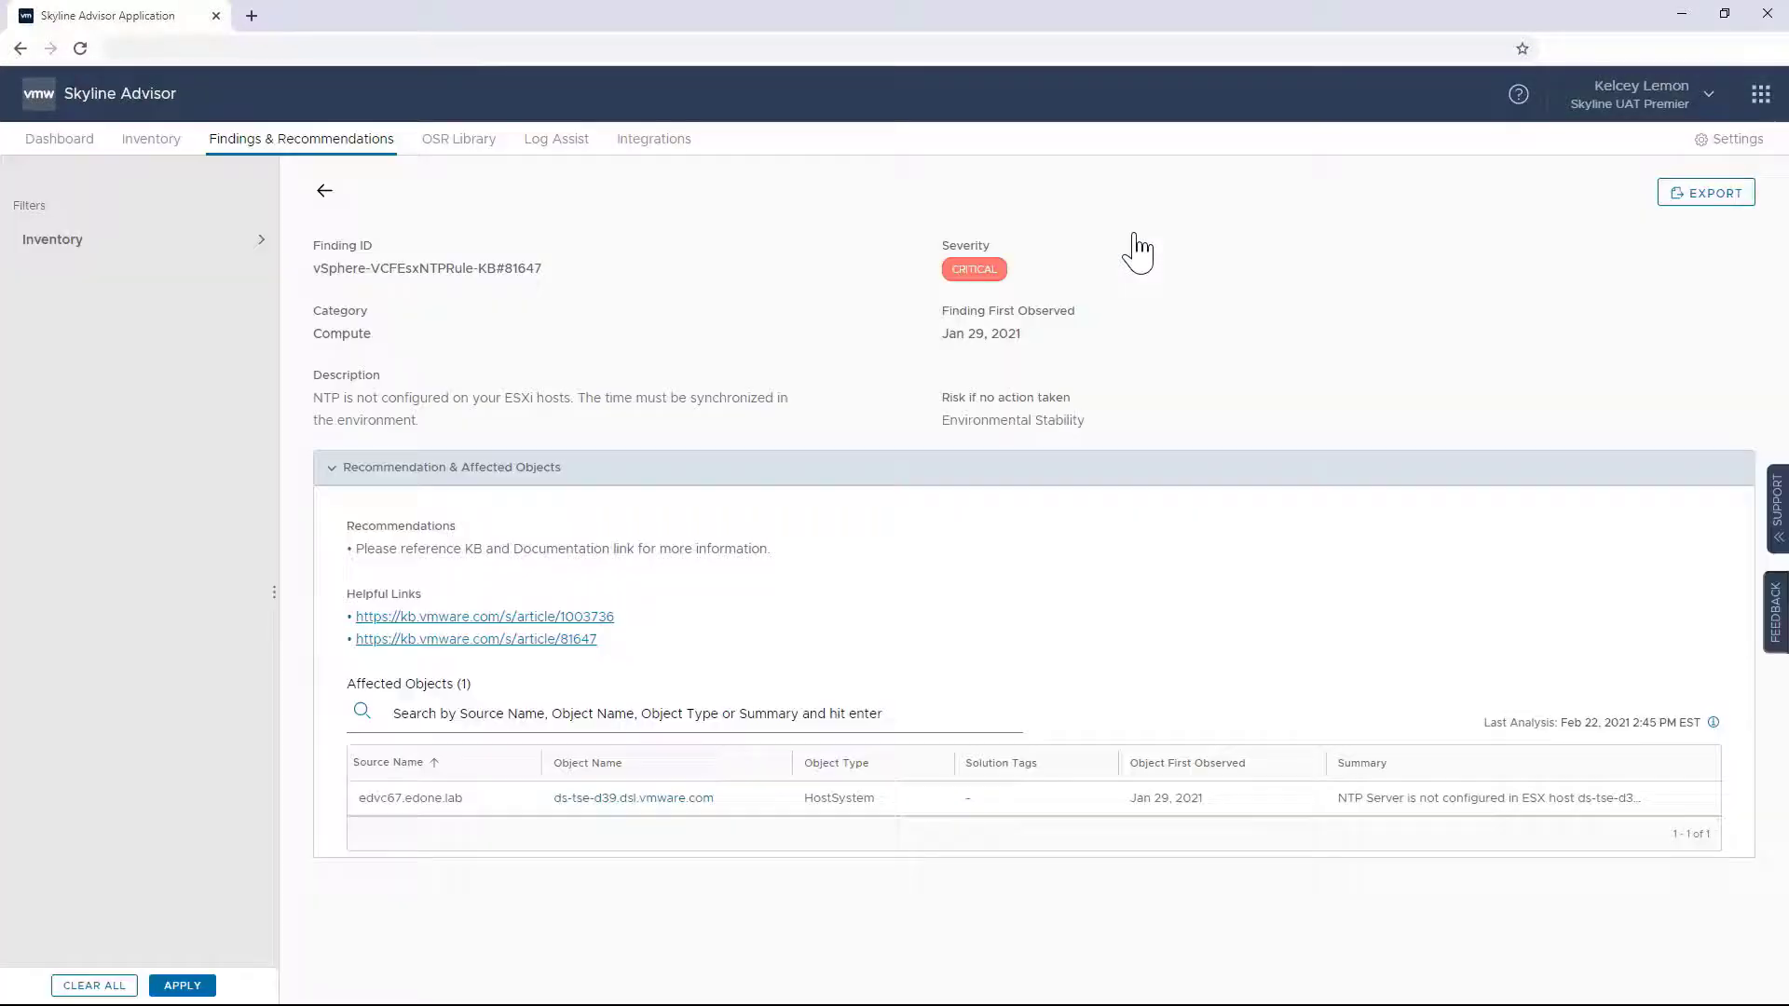
pyautogui.click(323, 191)
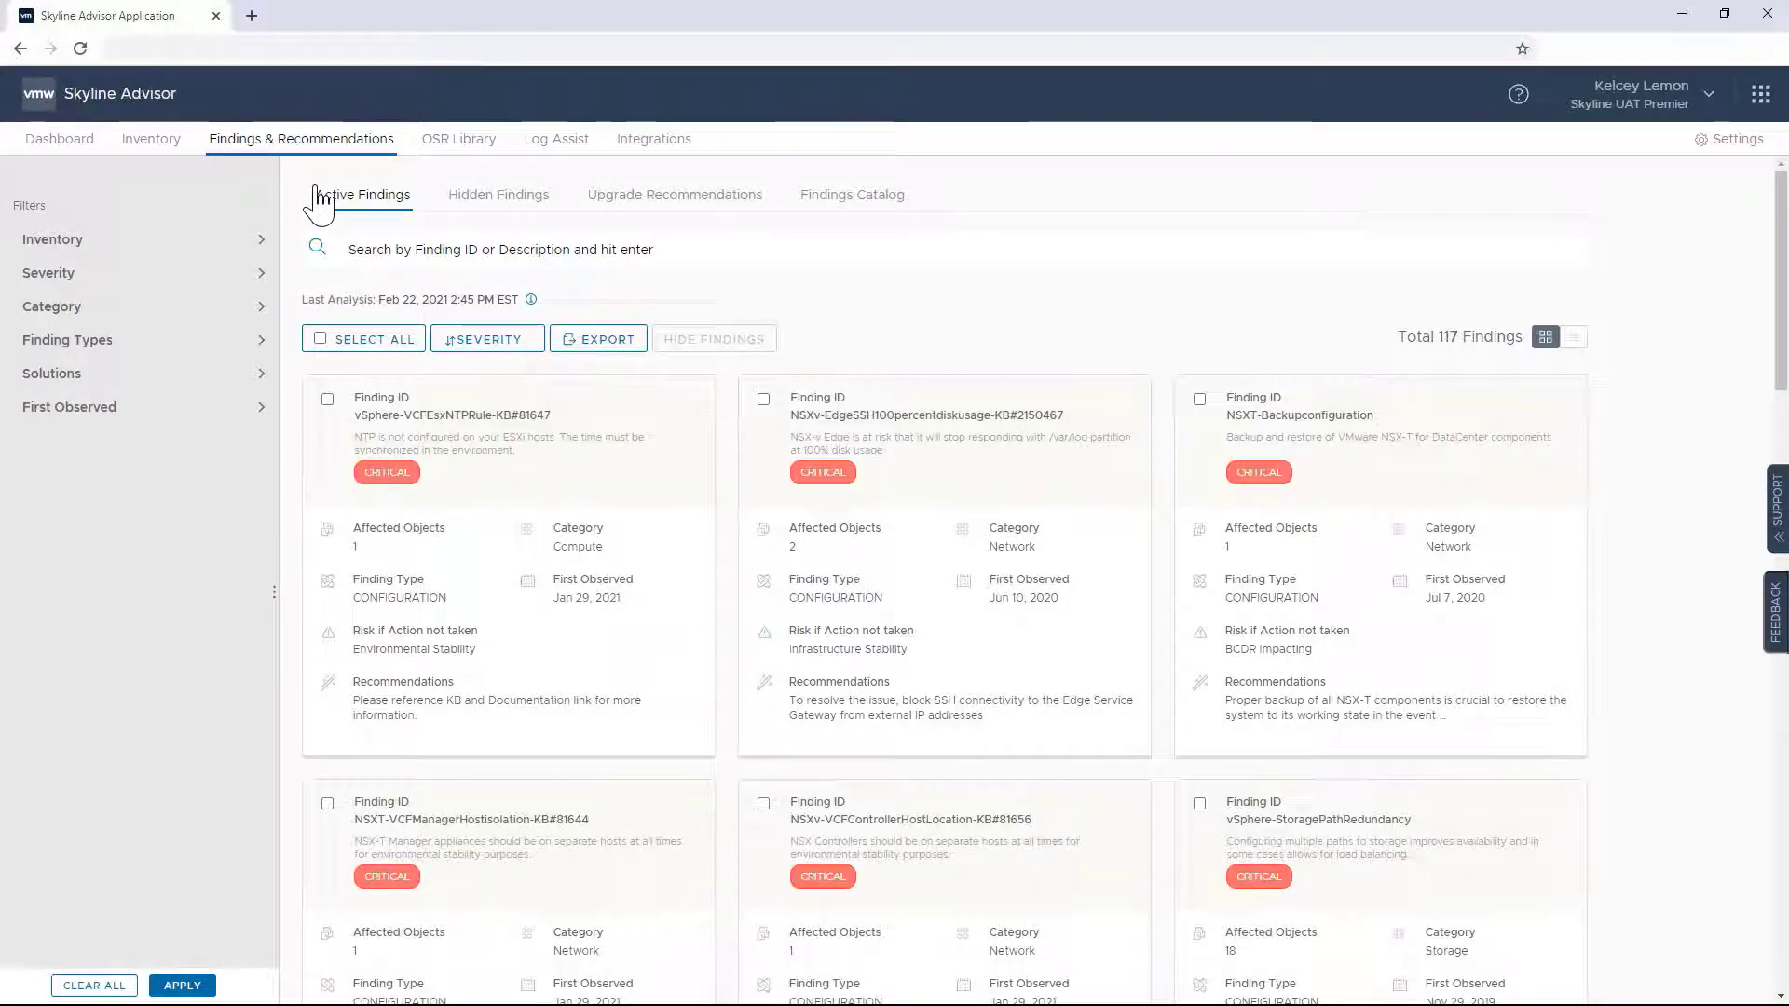
# Expand the Inventory, Severity, Category, Finding Types, Solutions and First Observed filters to examine their options
pyautogui.click(52, 246)
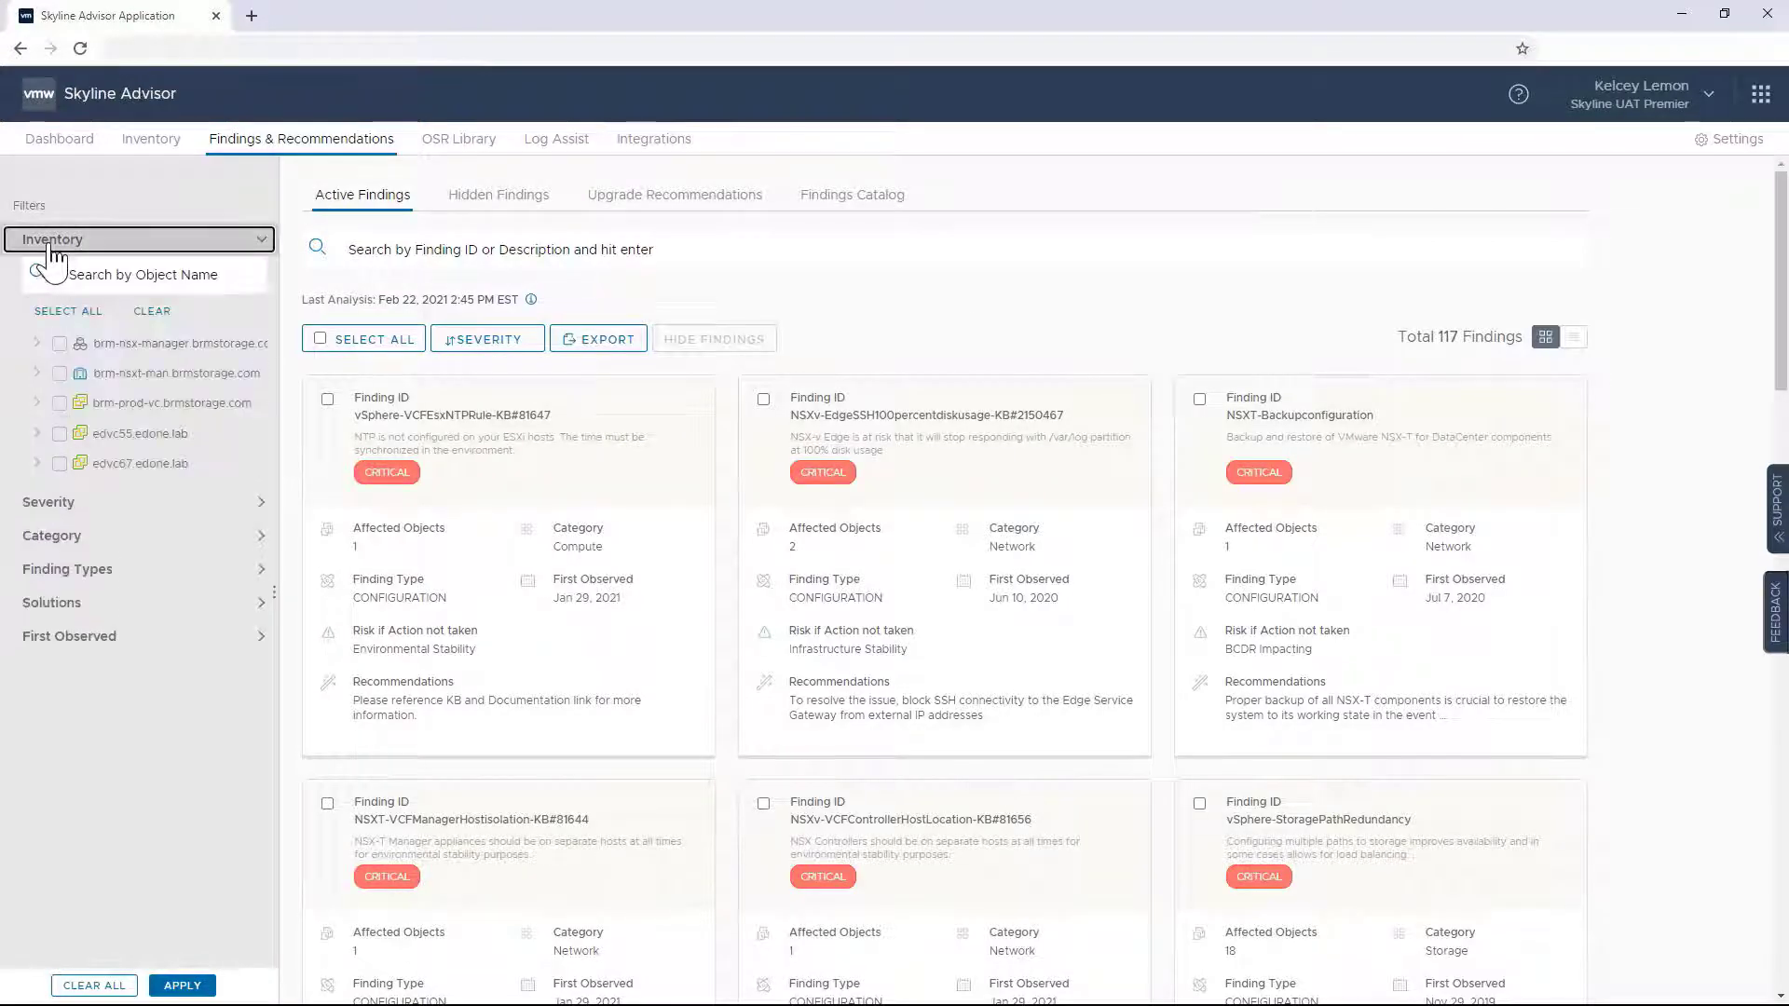
pyautogui.click(47, 508)
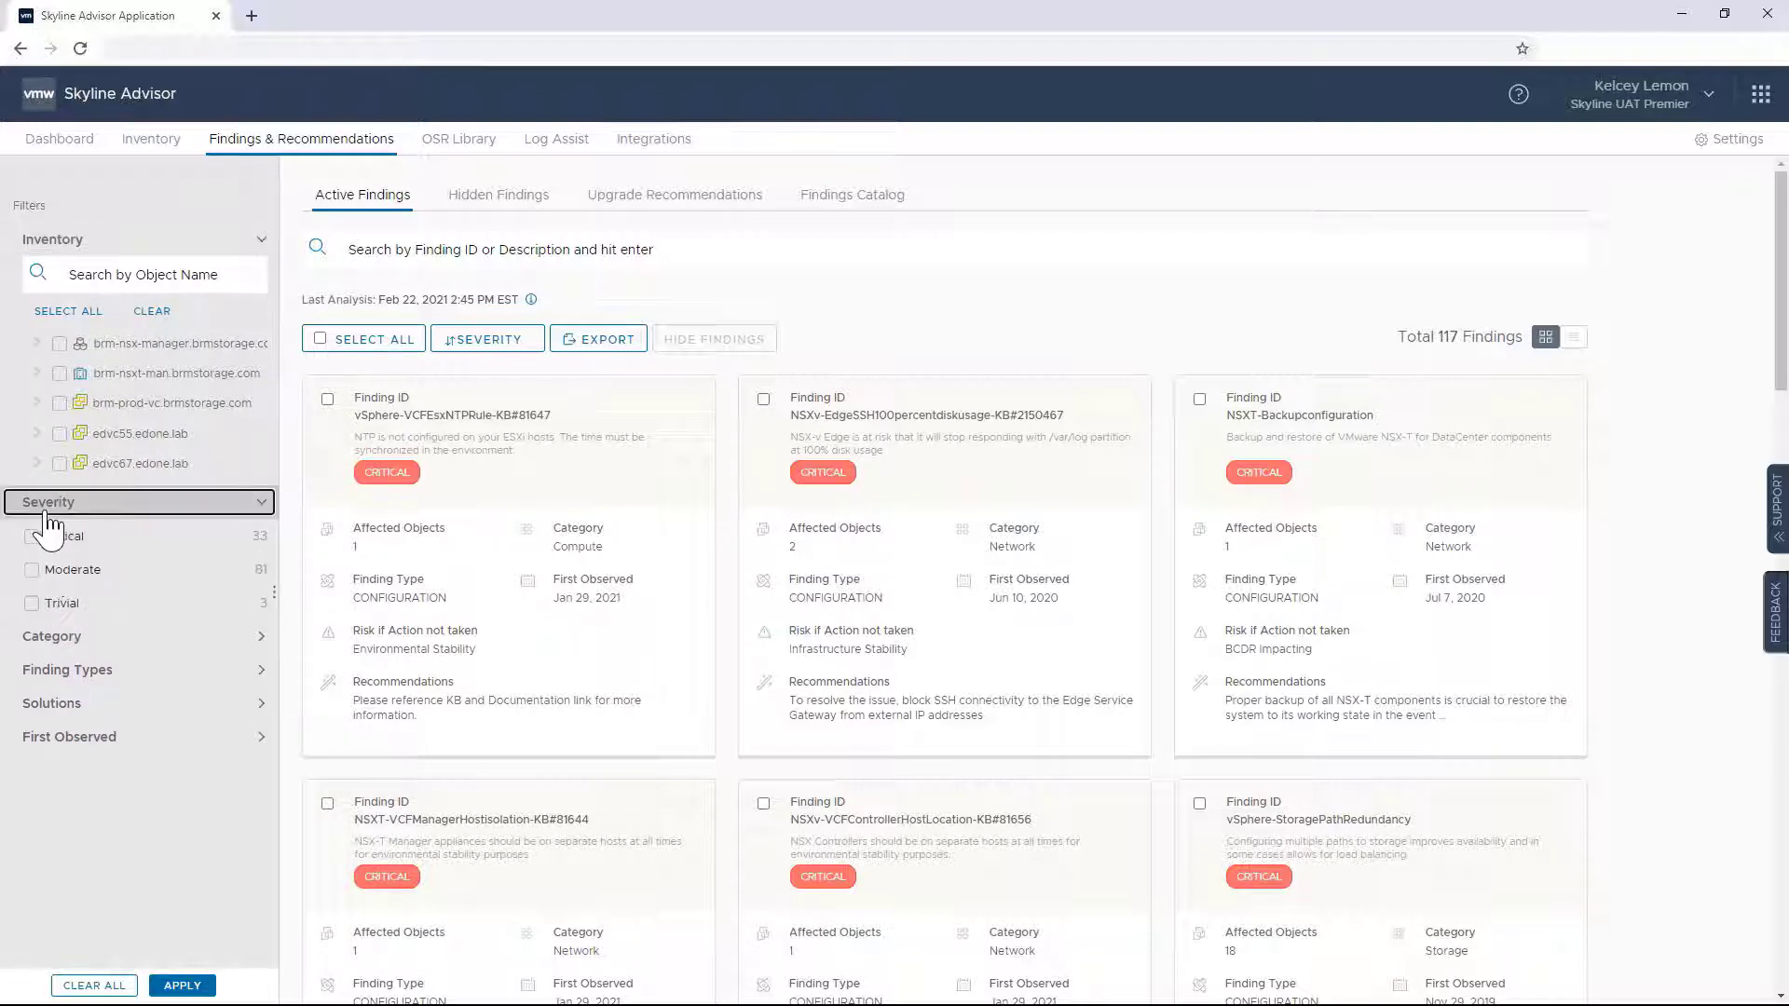
pyautogui.click(58, 637)
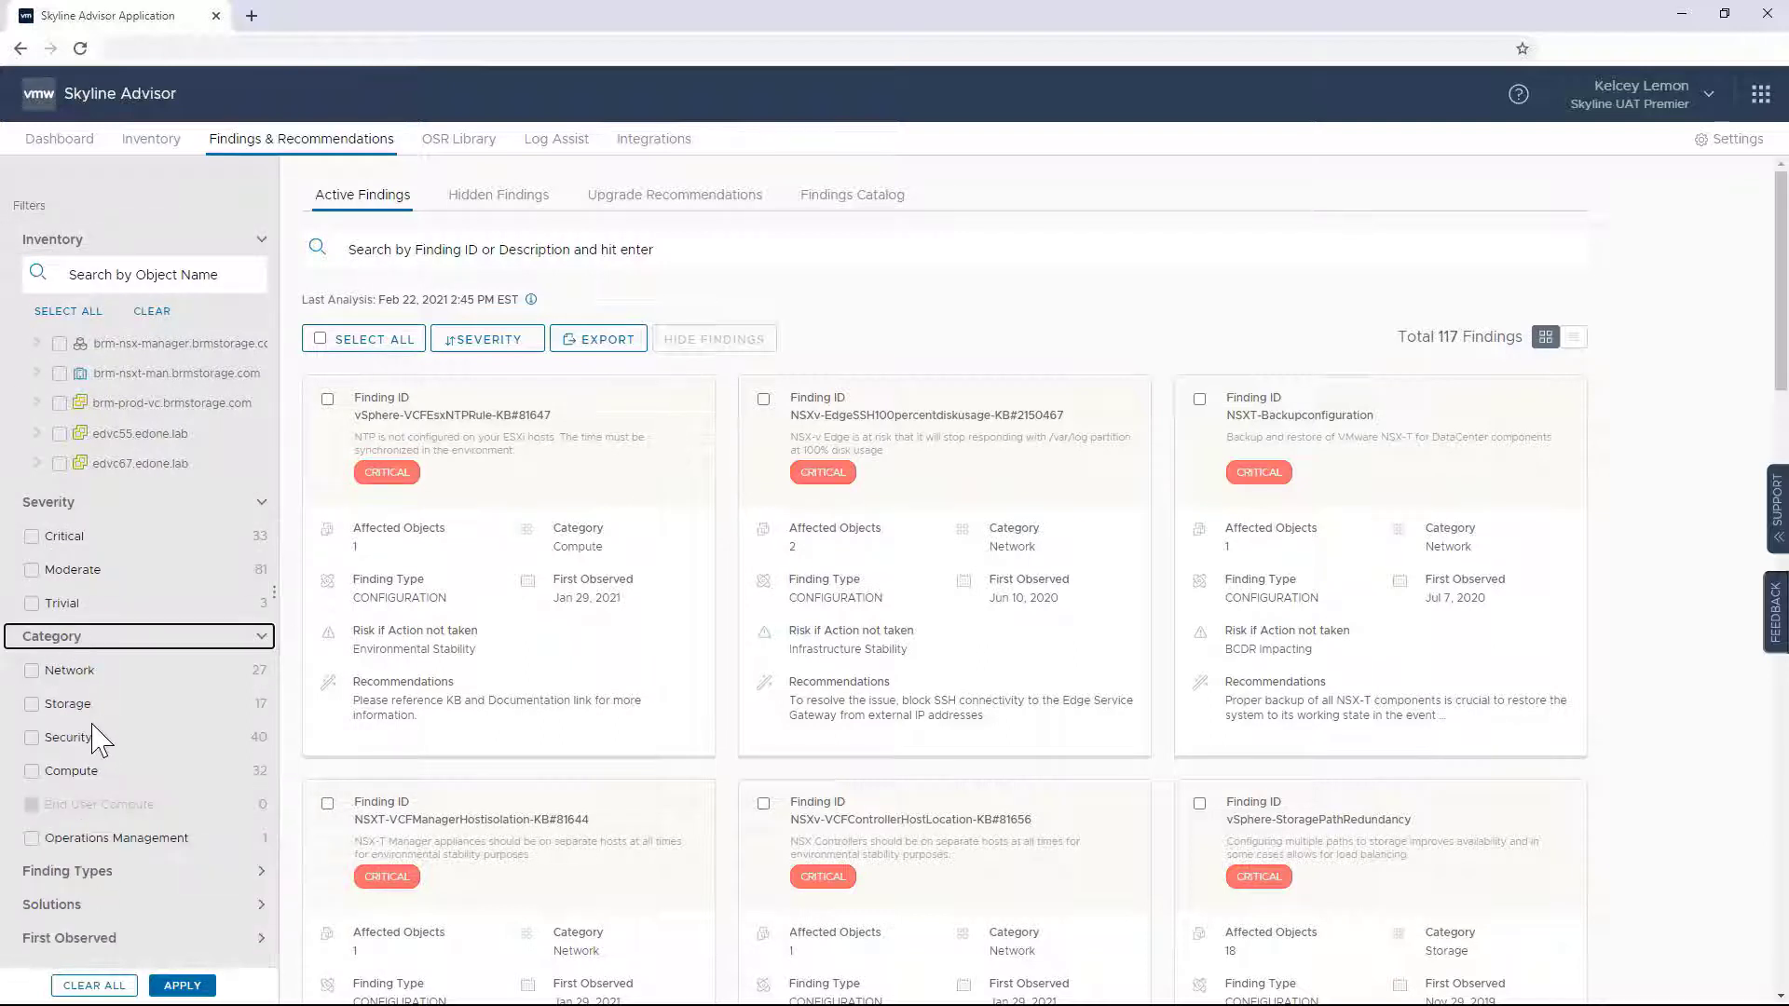
pyautogui.click(69, 872)
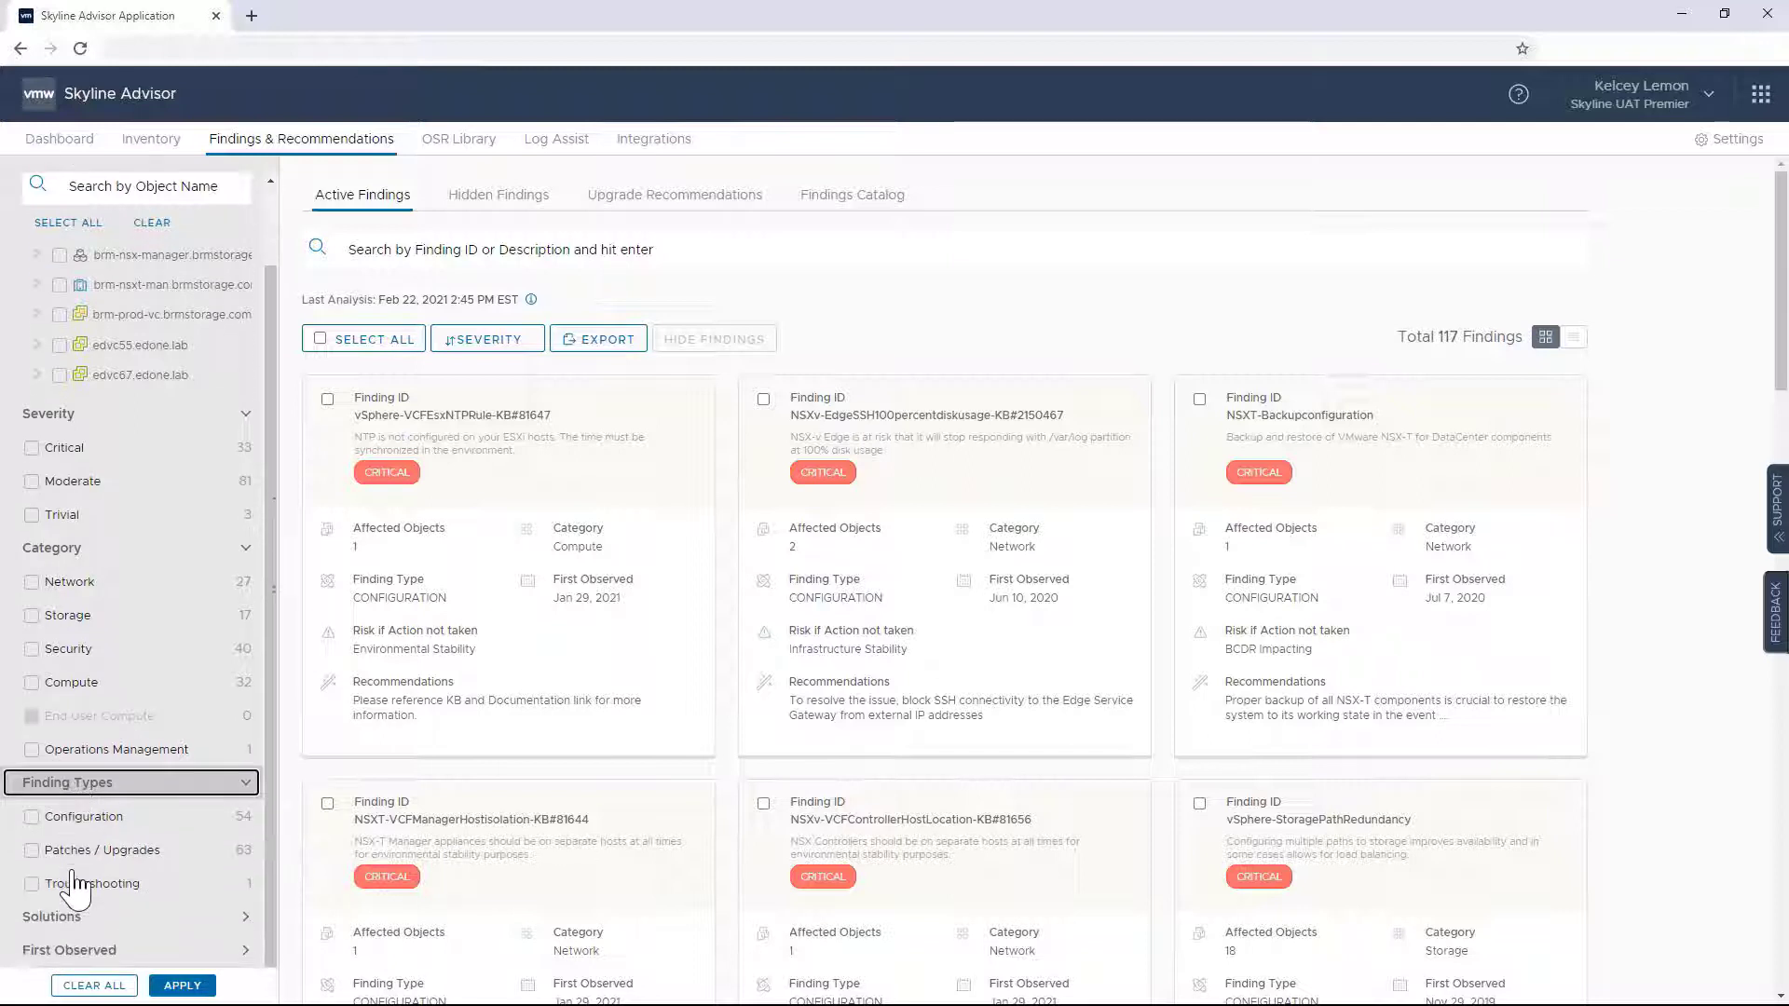
pyautogui.click(69, 917)
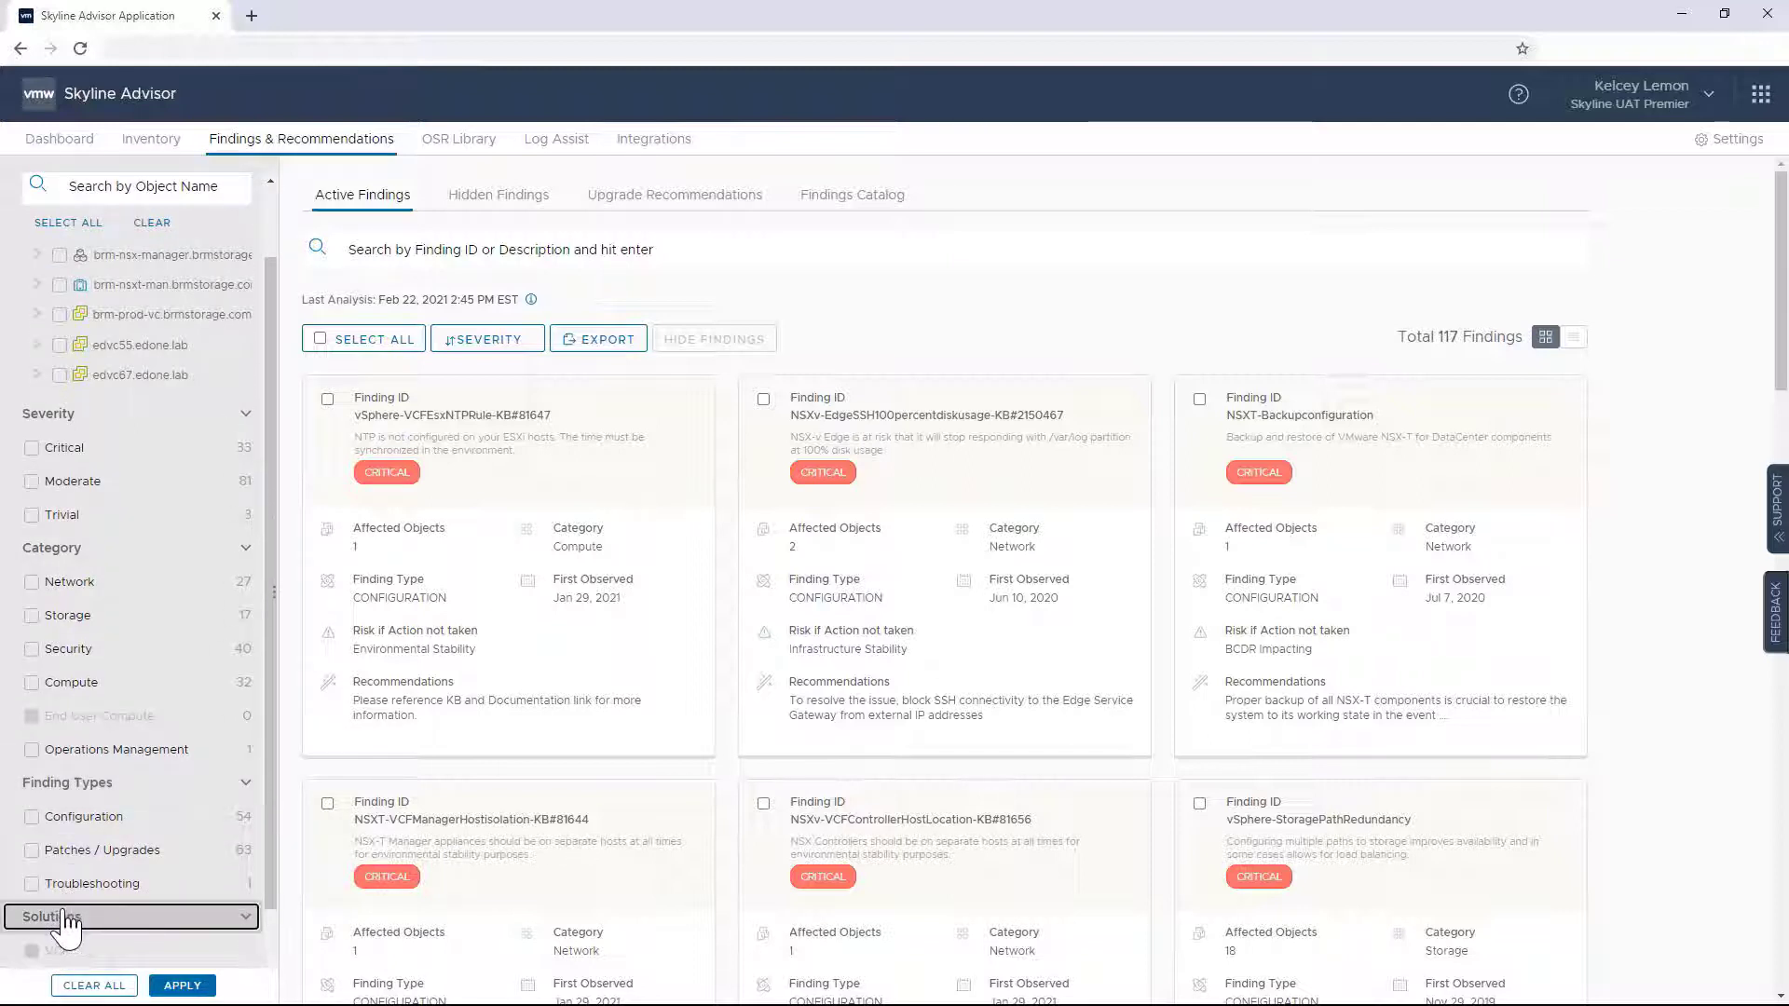
pyautogui.click(63, 948)
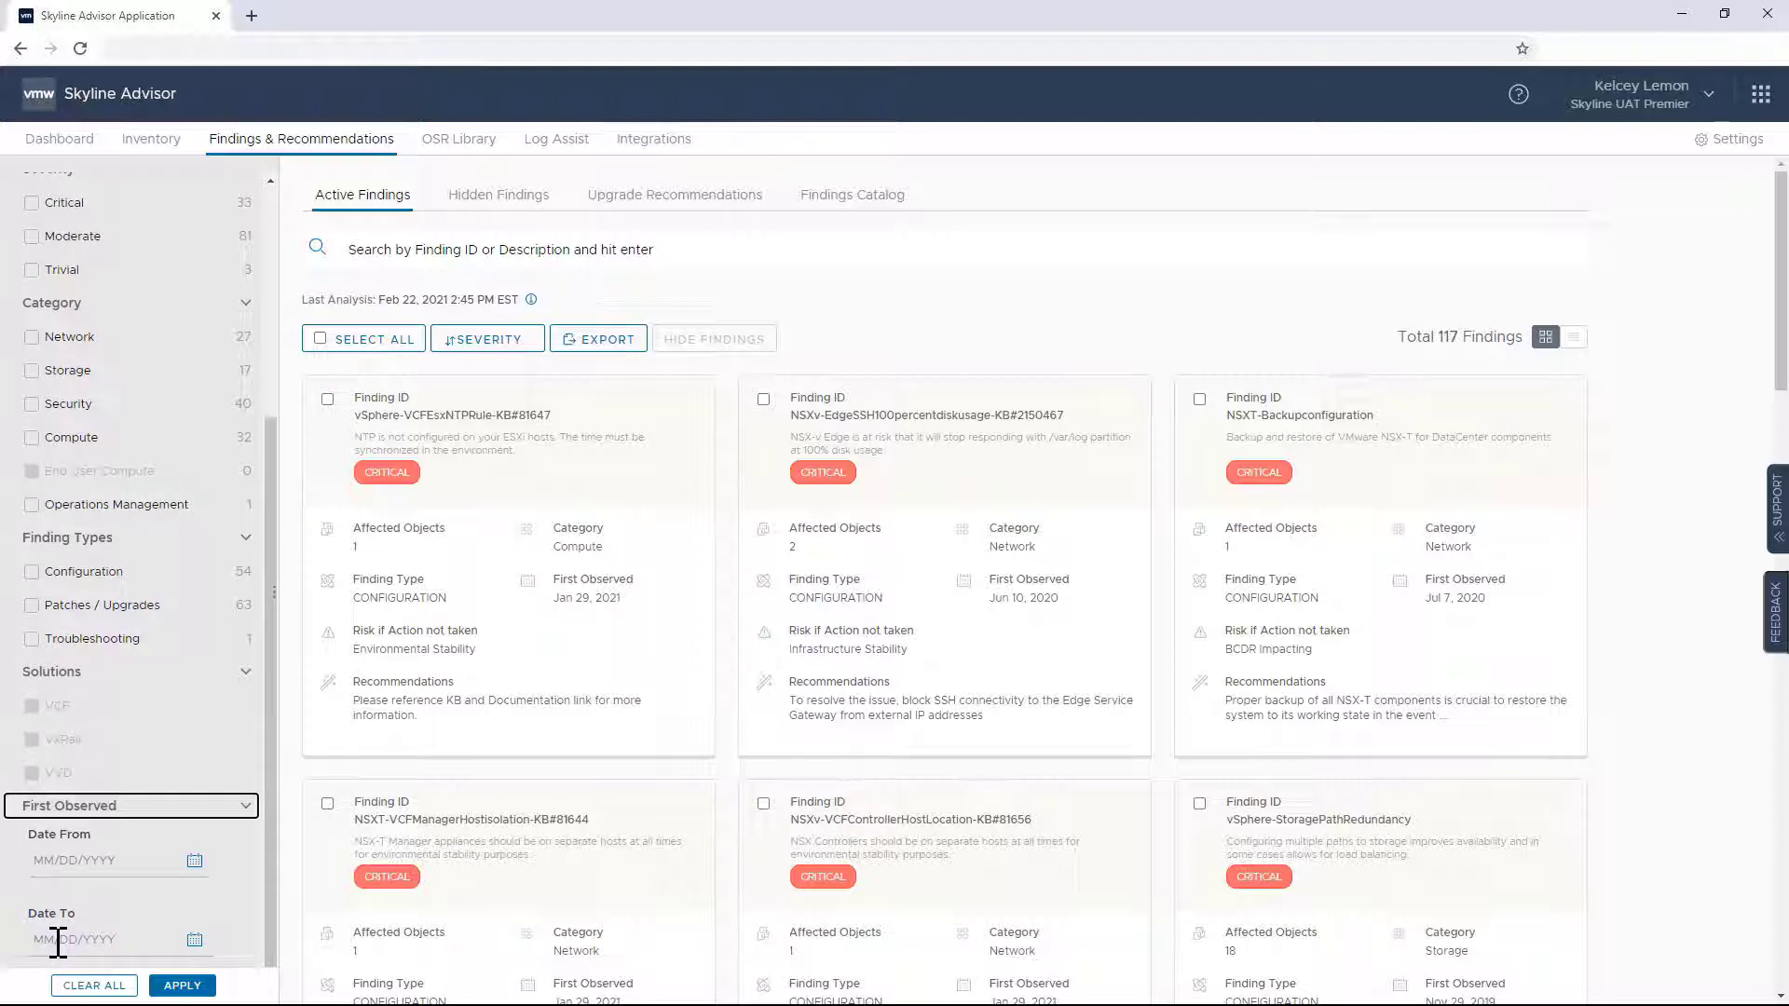
# Search the active findings for "l1t" and view the details of vSphere-L1TerminalFault-VMSA#201820-3
pyautogui.click(372, 248)
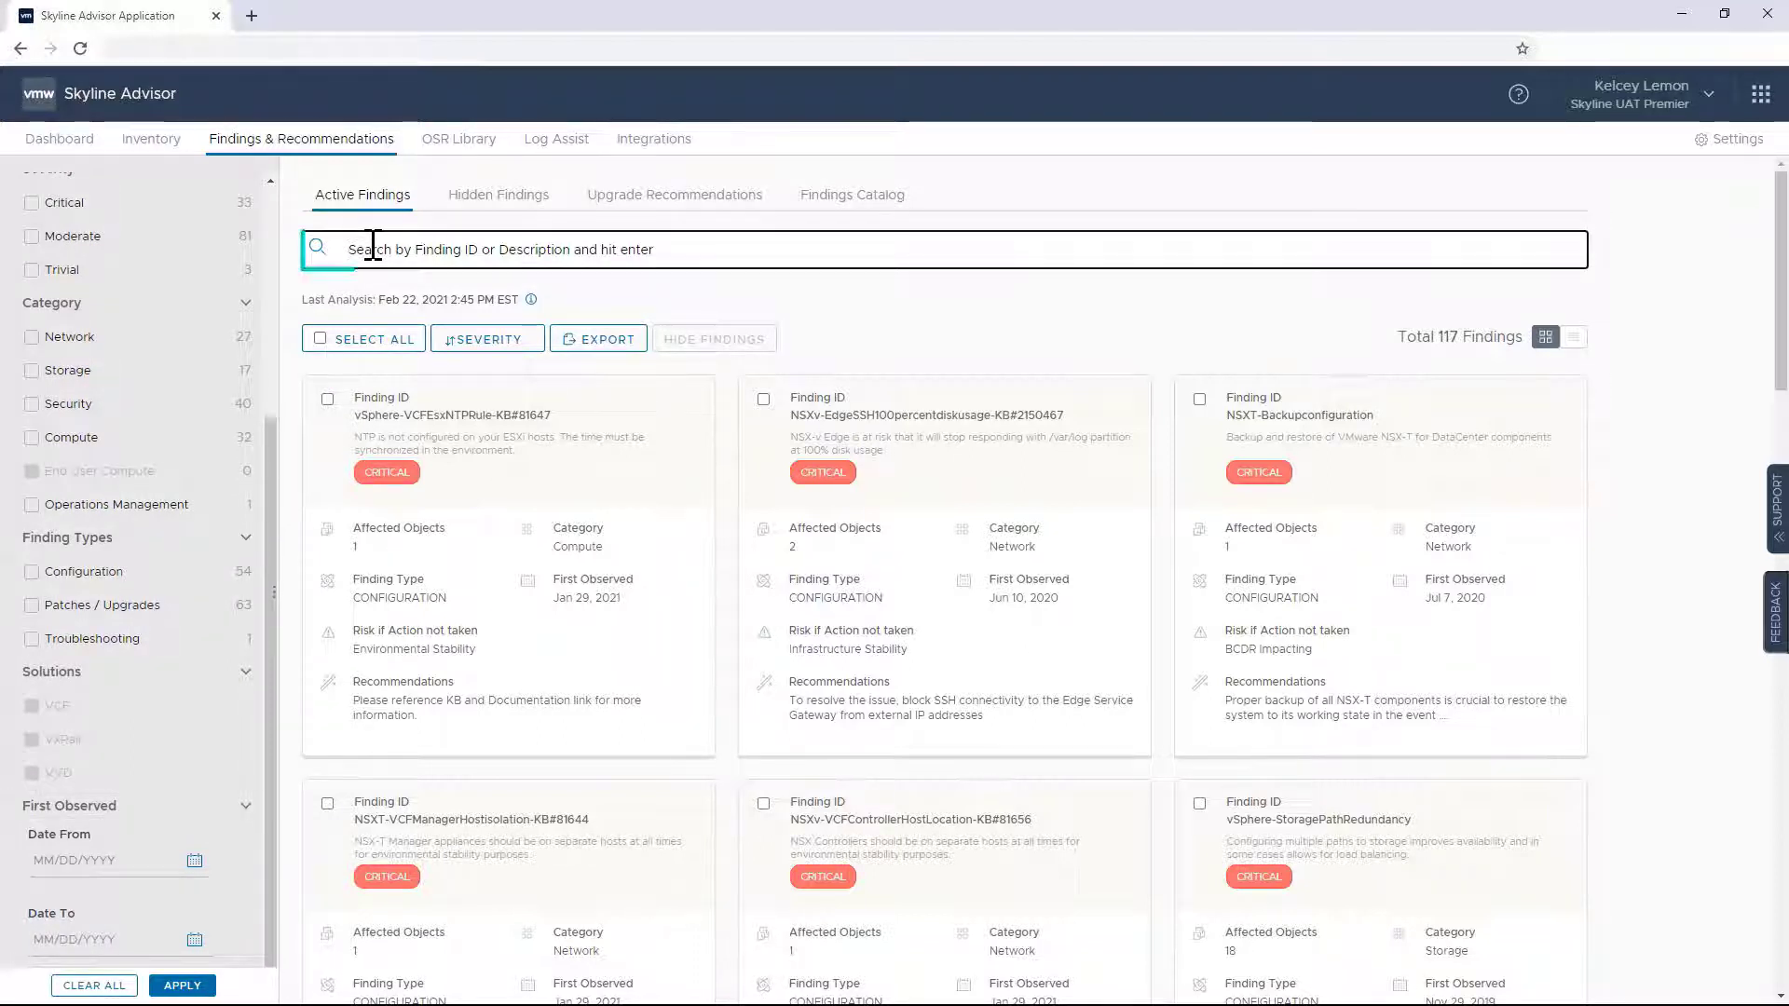
pyautogui.write('i1t')
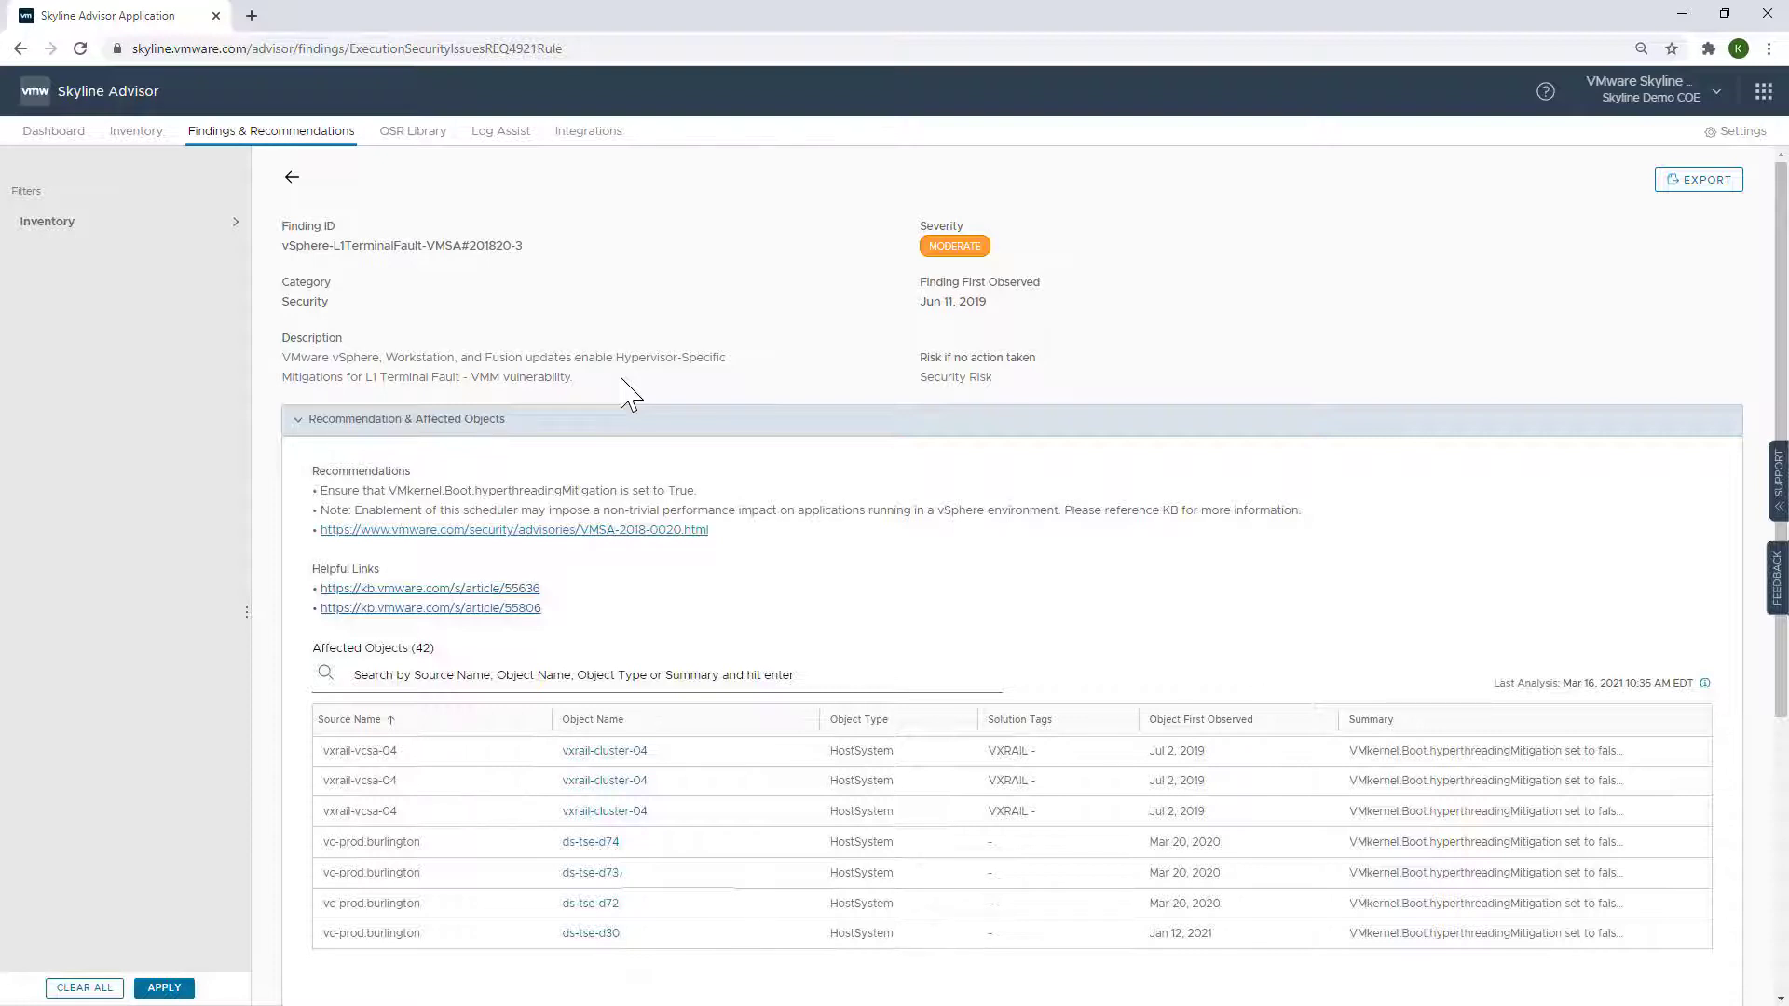
pyautogui.click(292, 179)
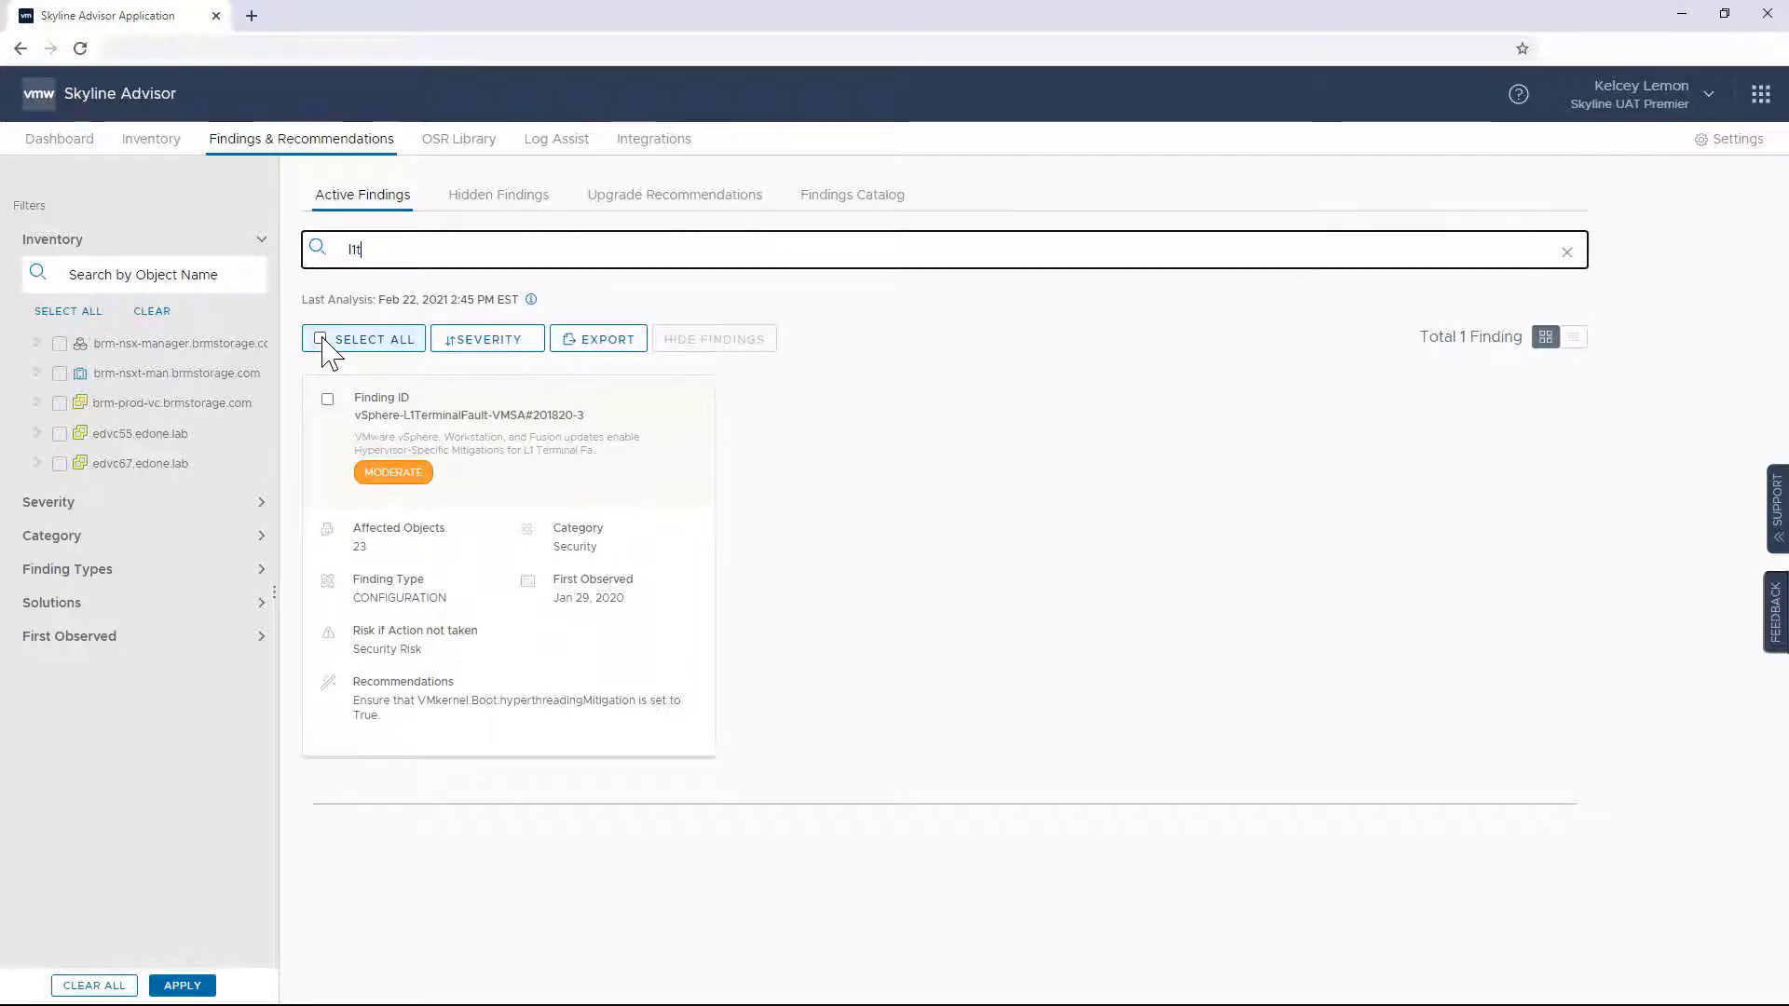
# Hide the finding vSphere-L1TerminalFault-VMSA#201820-3 from the active findings
pyautogui.click(321, 339)
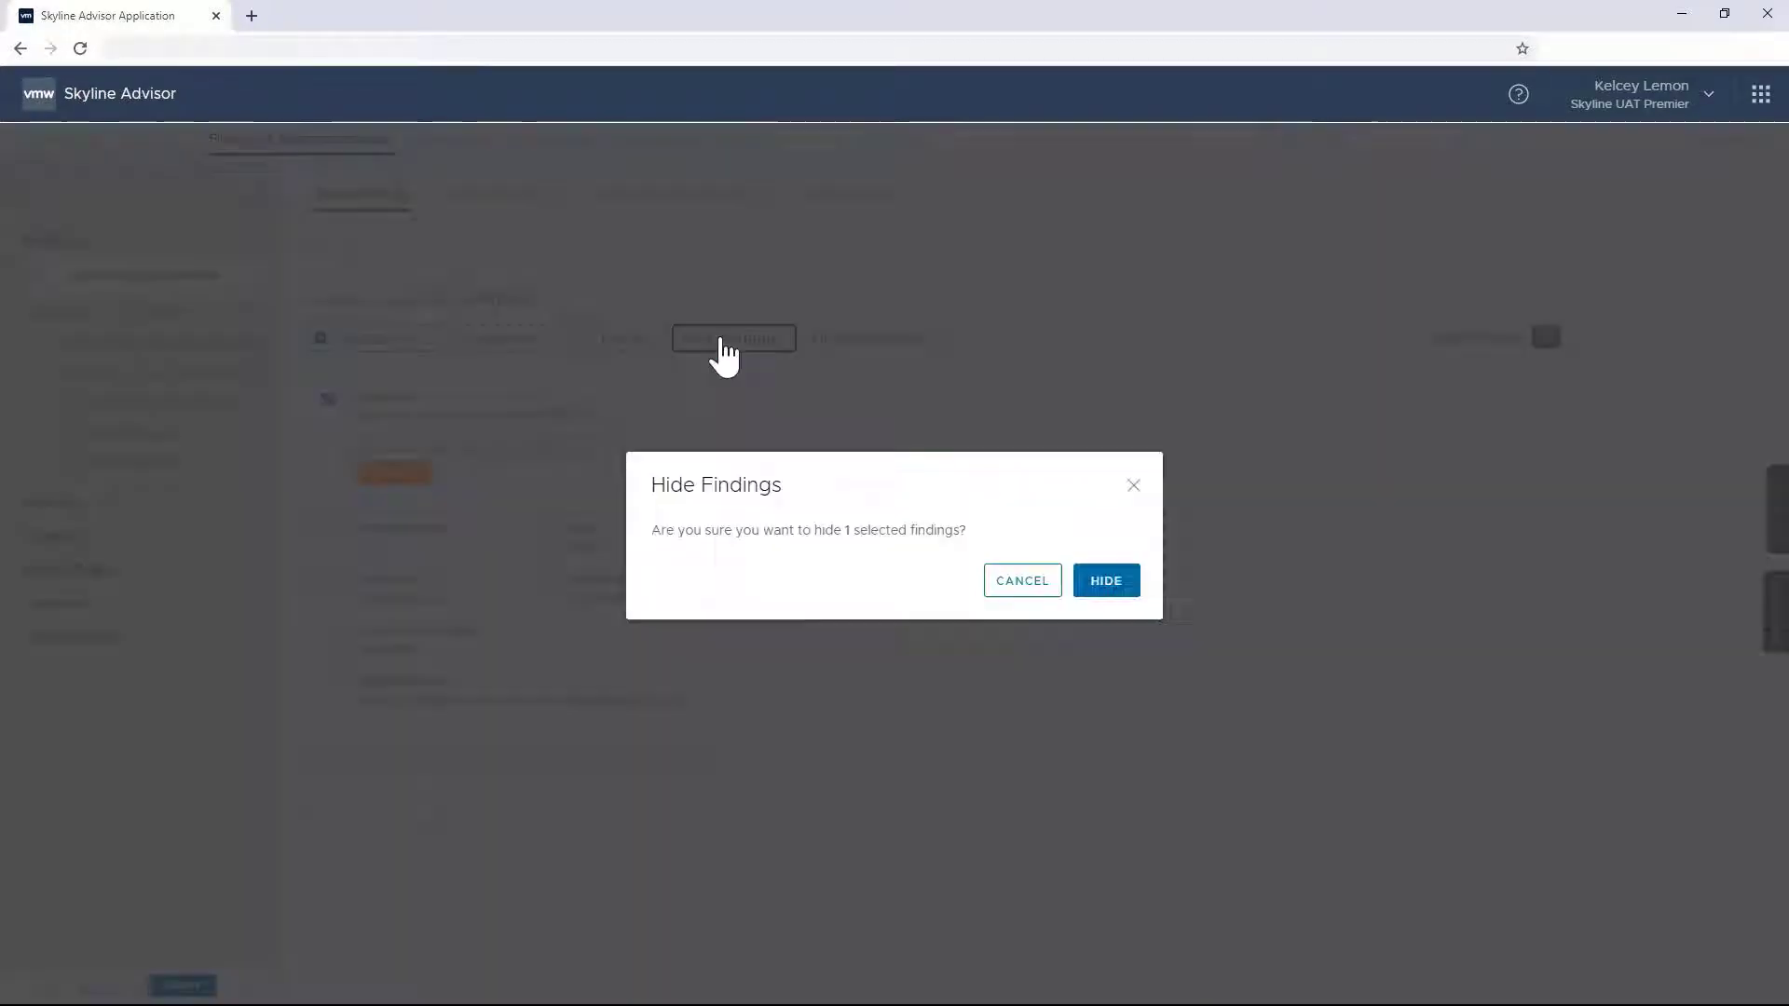
pyautogui.click(725, 349)
pyautogui.click(1106, 581)
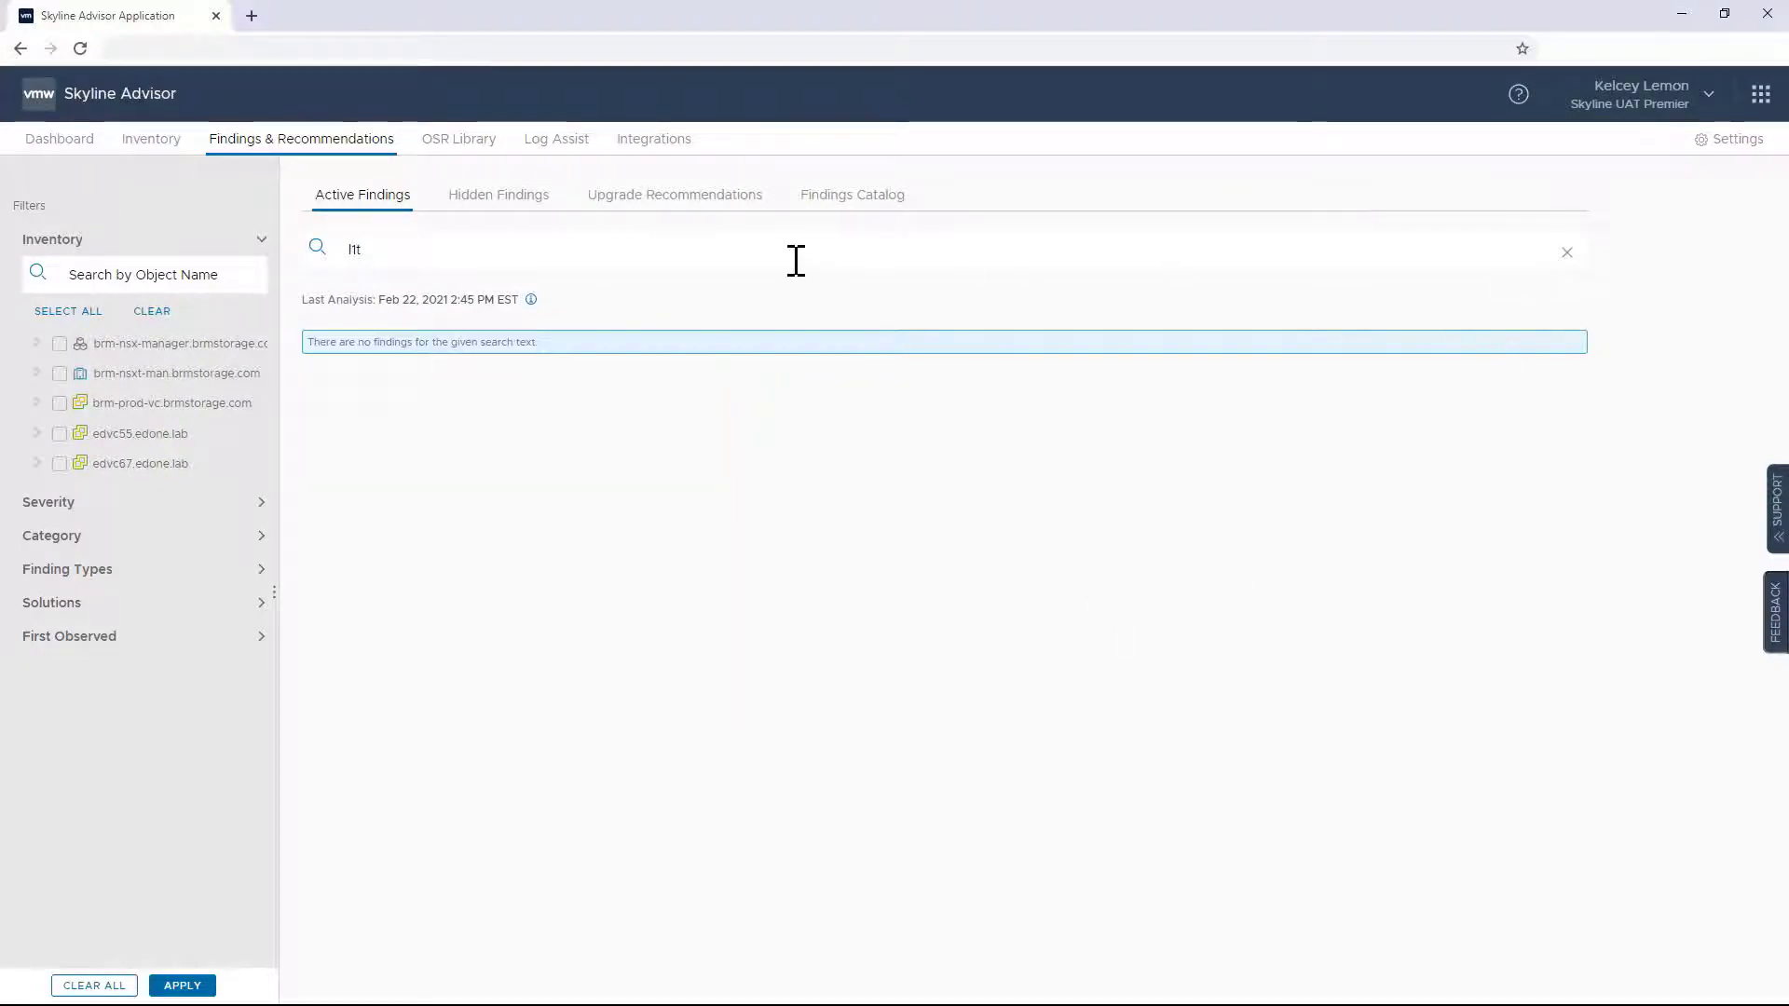
# Unhide the finding vSphere-L1TerminalFault-VMSA#201820-3 from the hidden findings
pyautogui.click(482, 213)
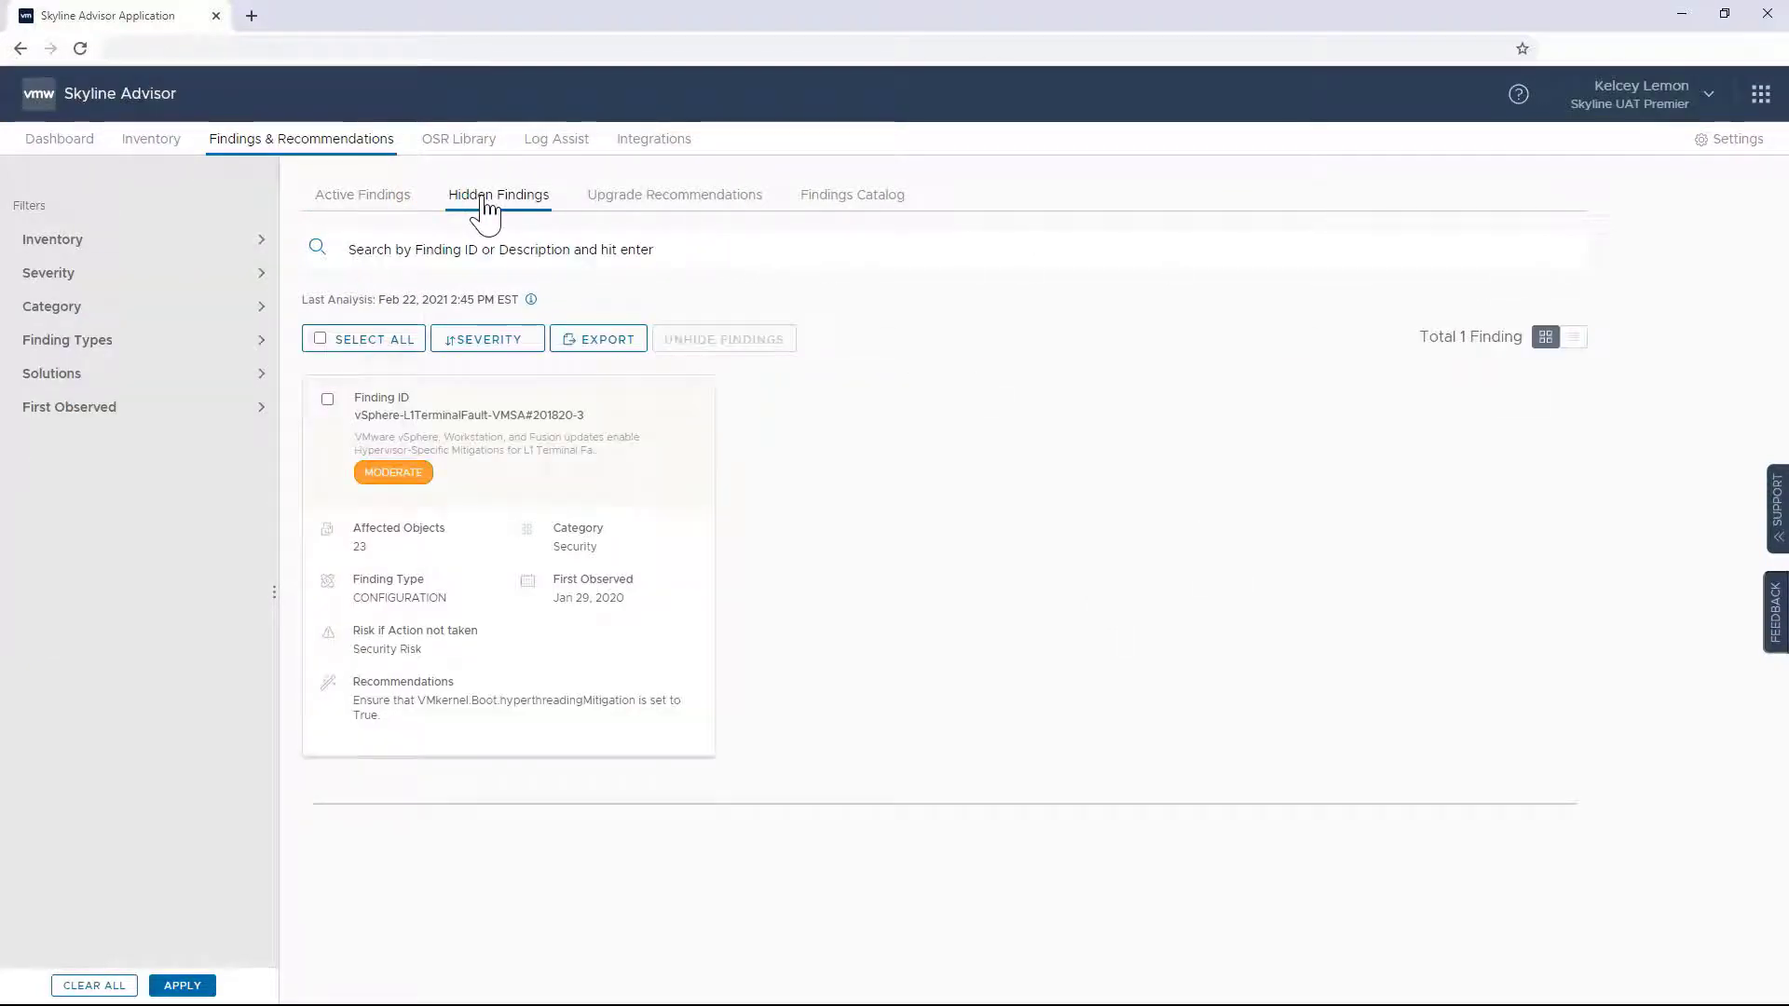
pyautogui.click(320, 339)
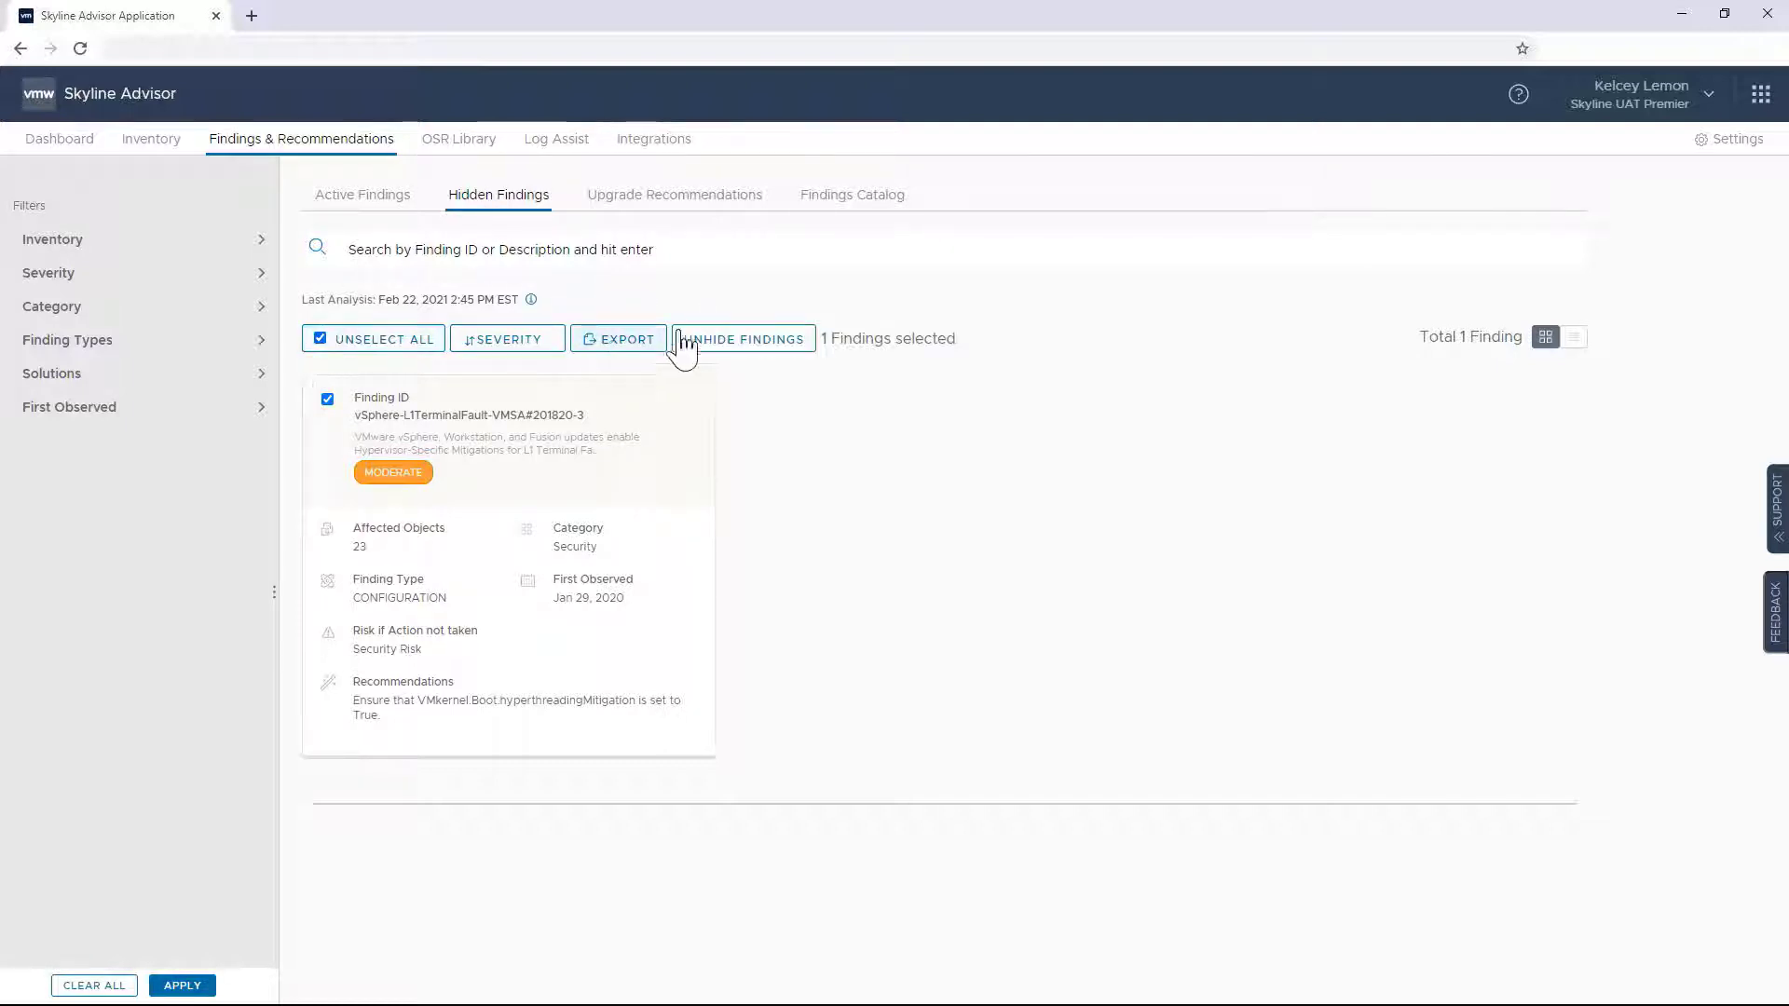
pyautogui.click(741, 341)
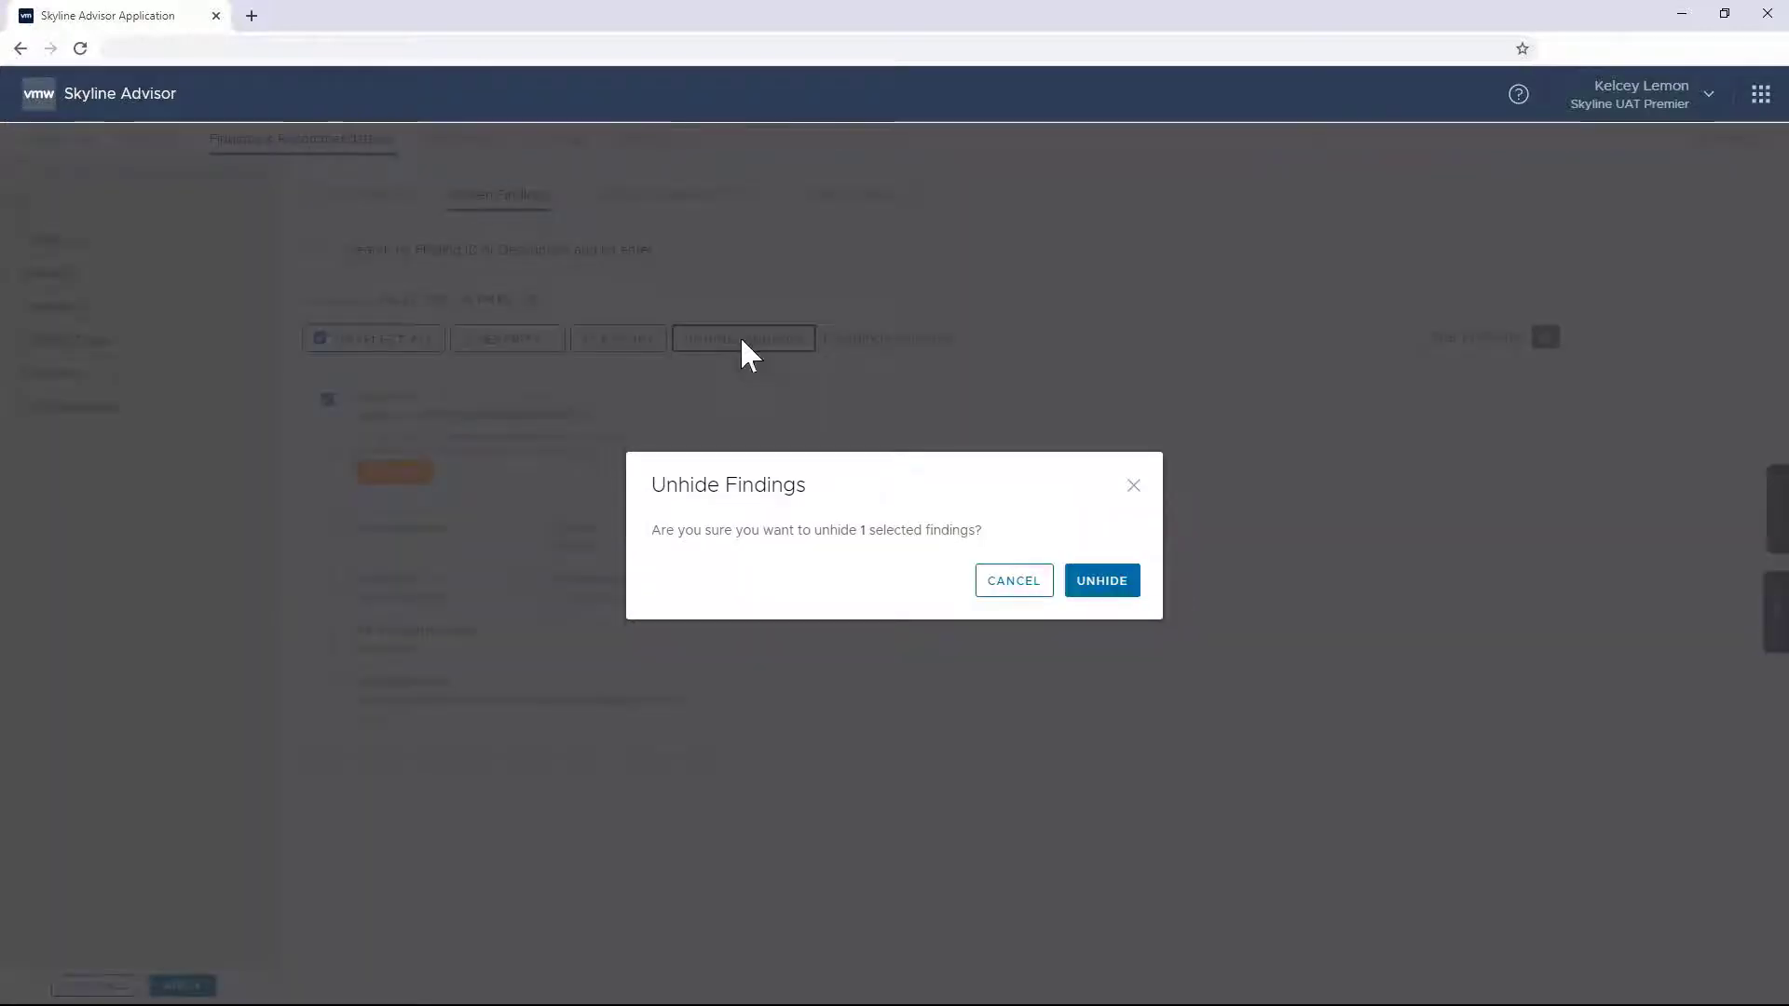
pyautogui.click(1102, 585)
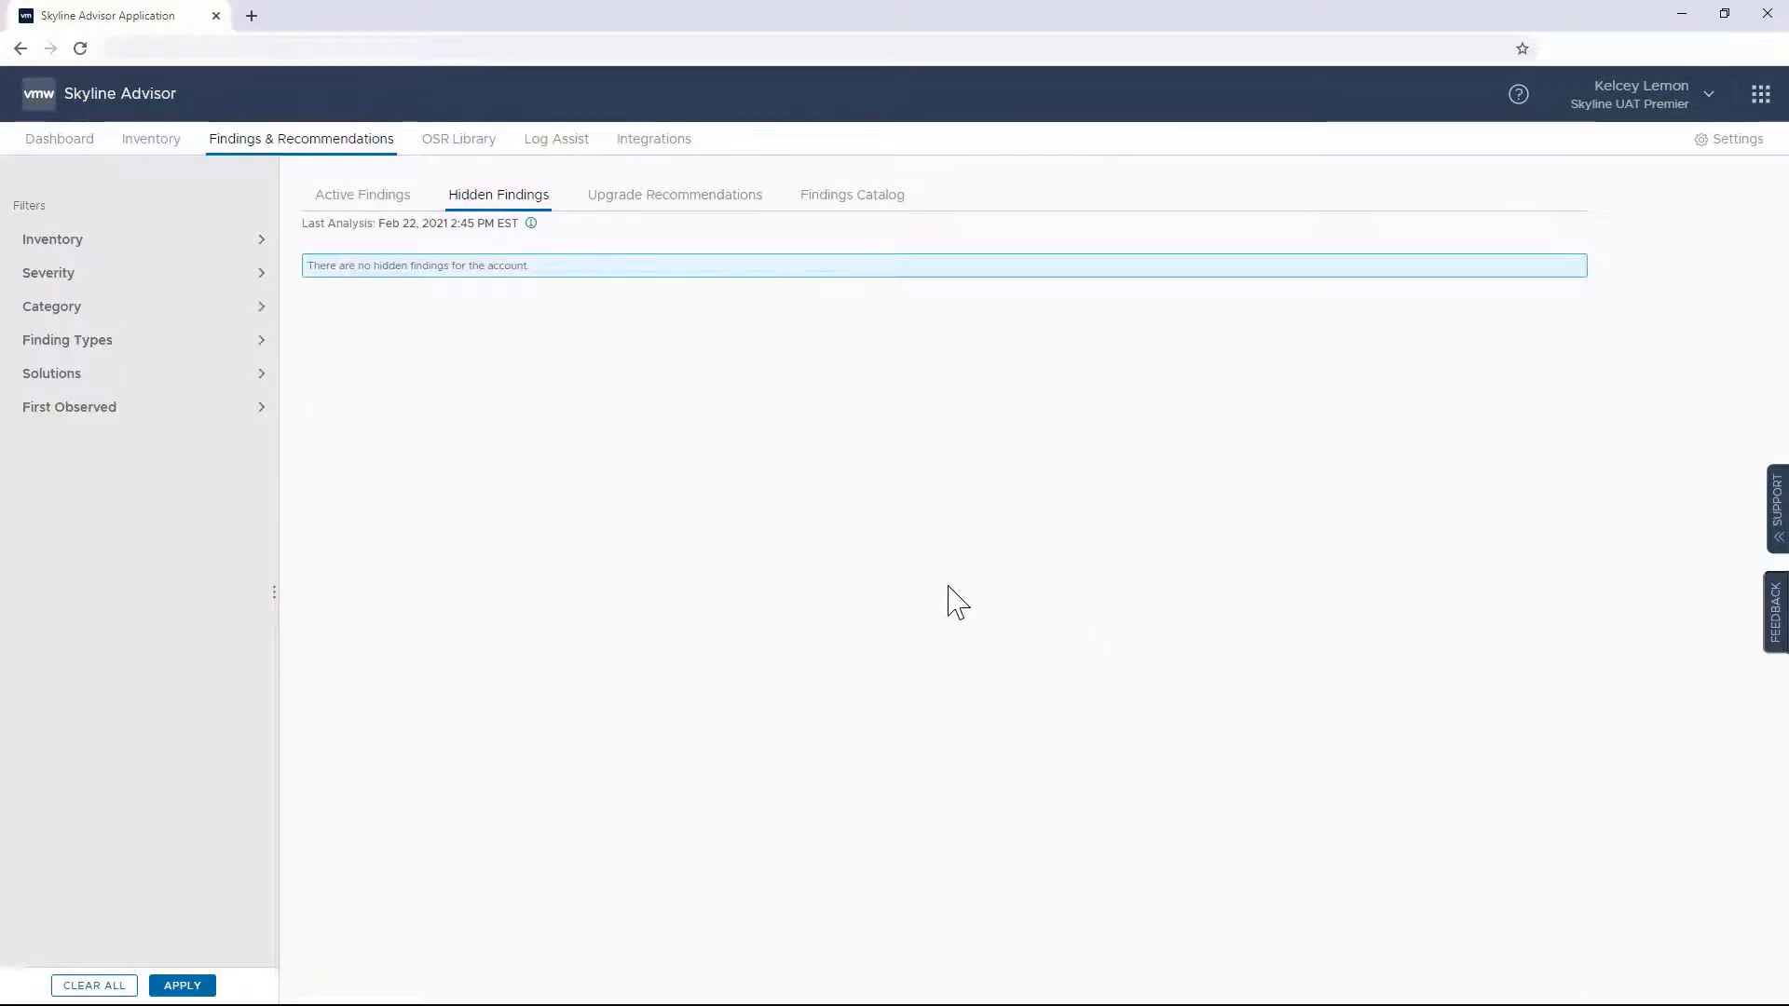
# Hide the host ds-tse-d68.dsl.vmware.com under Cluster55 in the edvc55.edone.lab inventory filter, and unhide it again
pyautogui.click(112, 244)
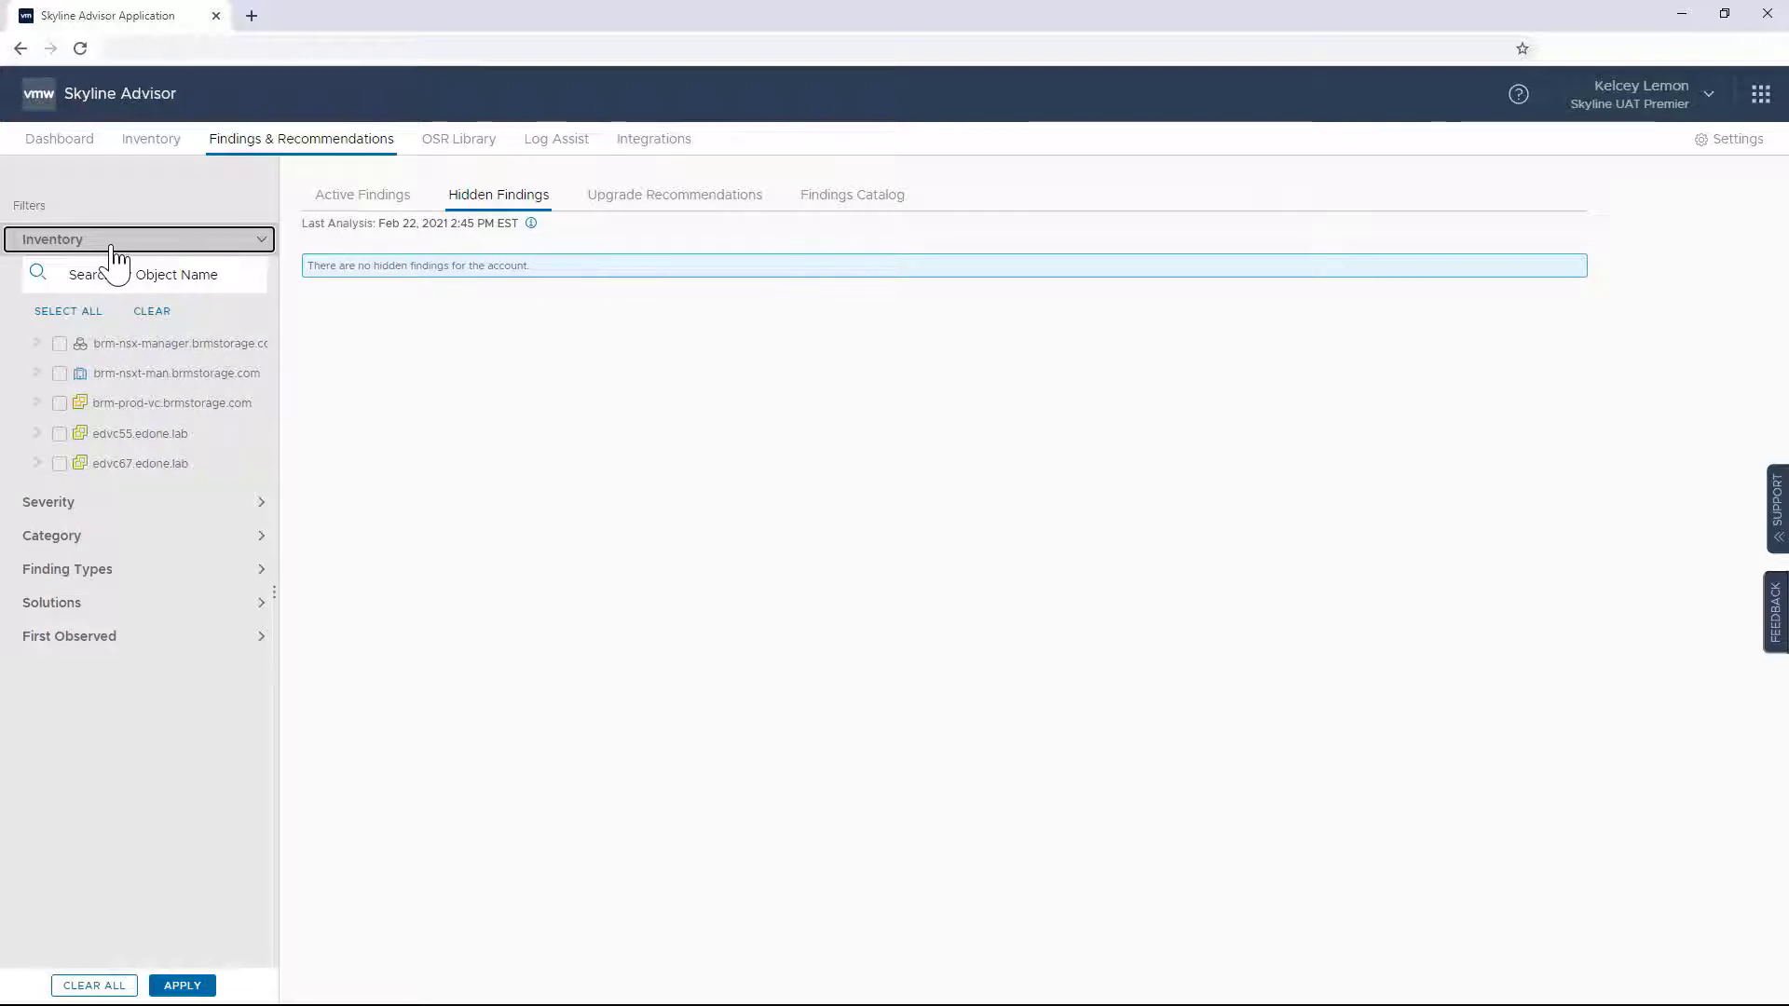
pyautogui.click(39, 435)
pyautogui.click(59, 464)
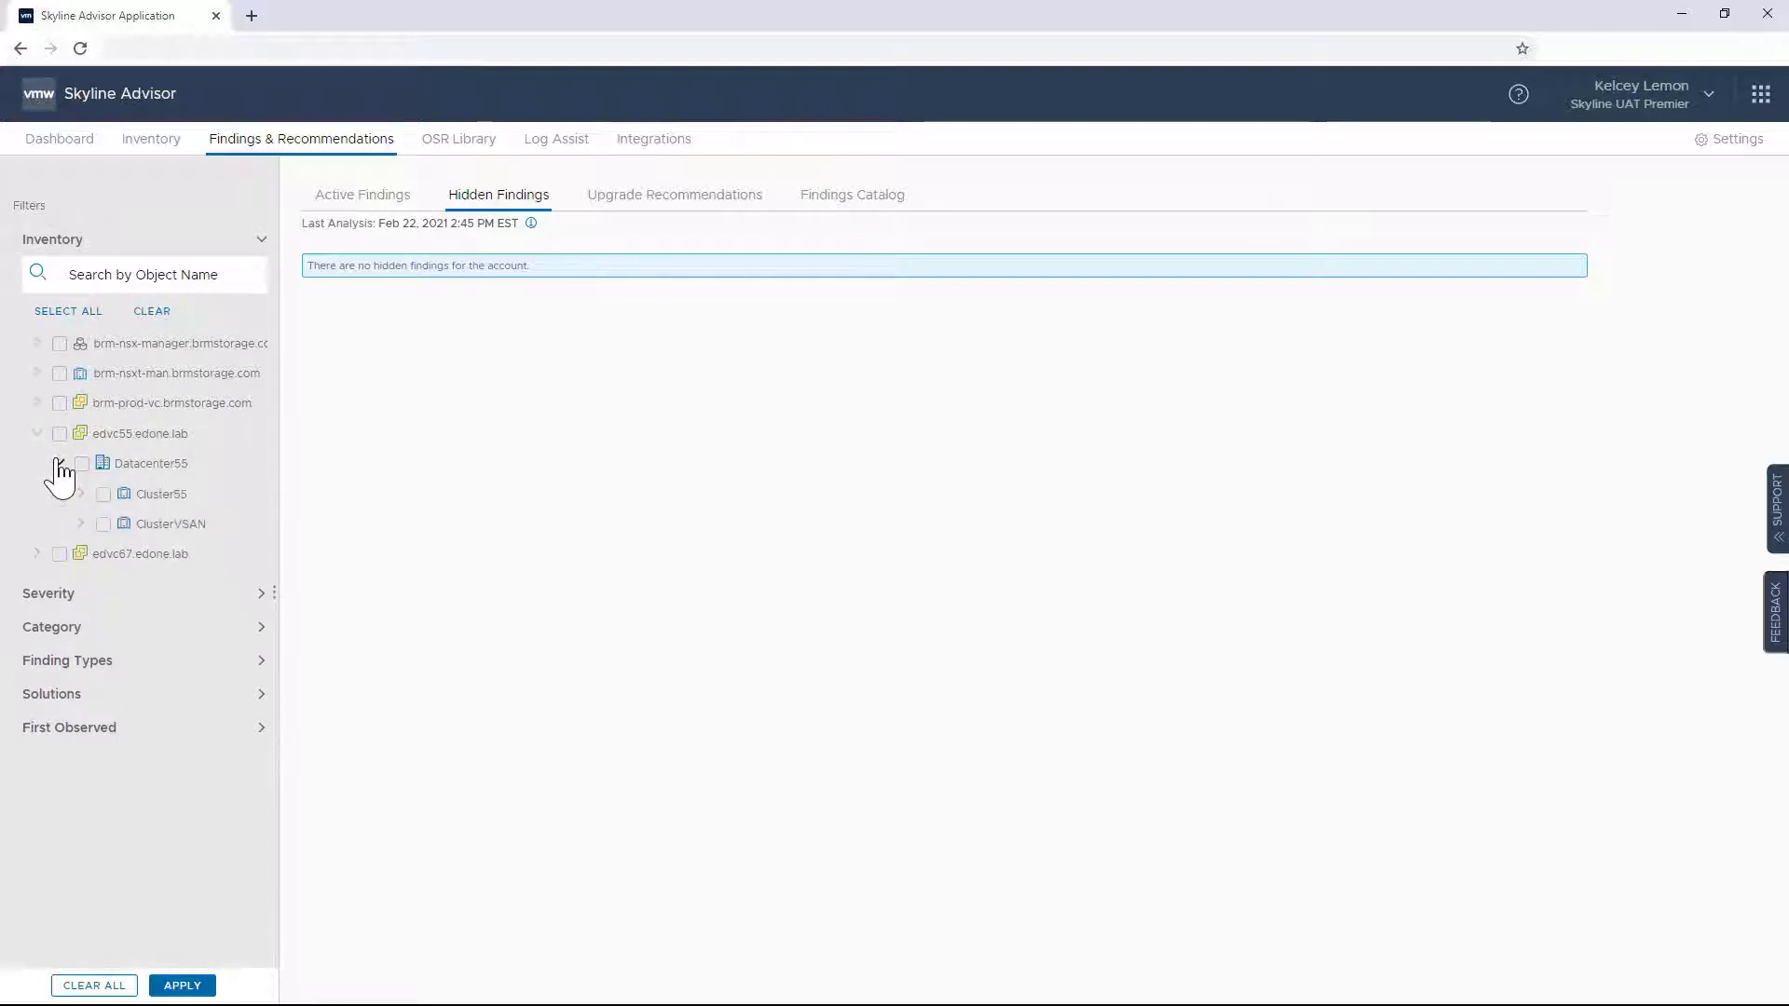
pyautogui.click(79, 494)
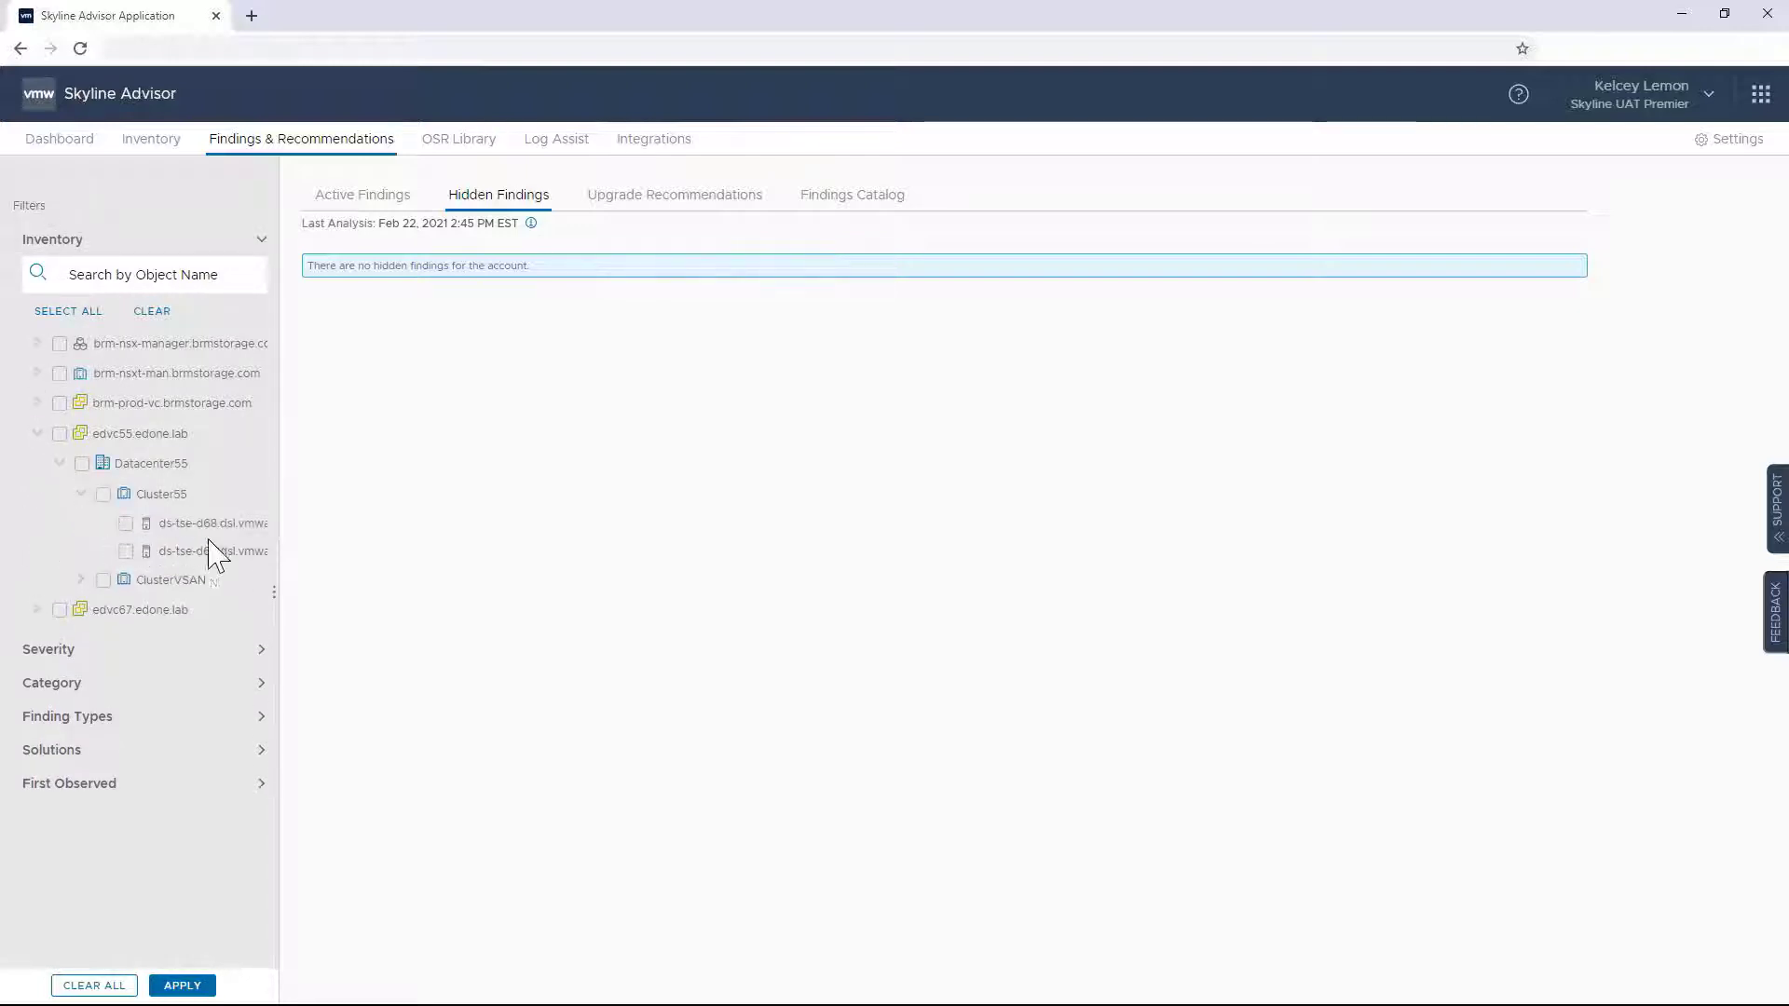
pyautogui.moveTo(283, 547); pyautogui.dragTo(444, 557)
pyautogui.click(309, 525)
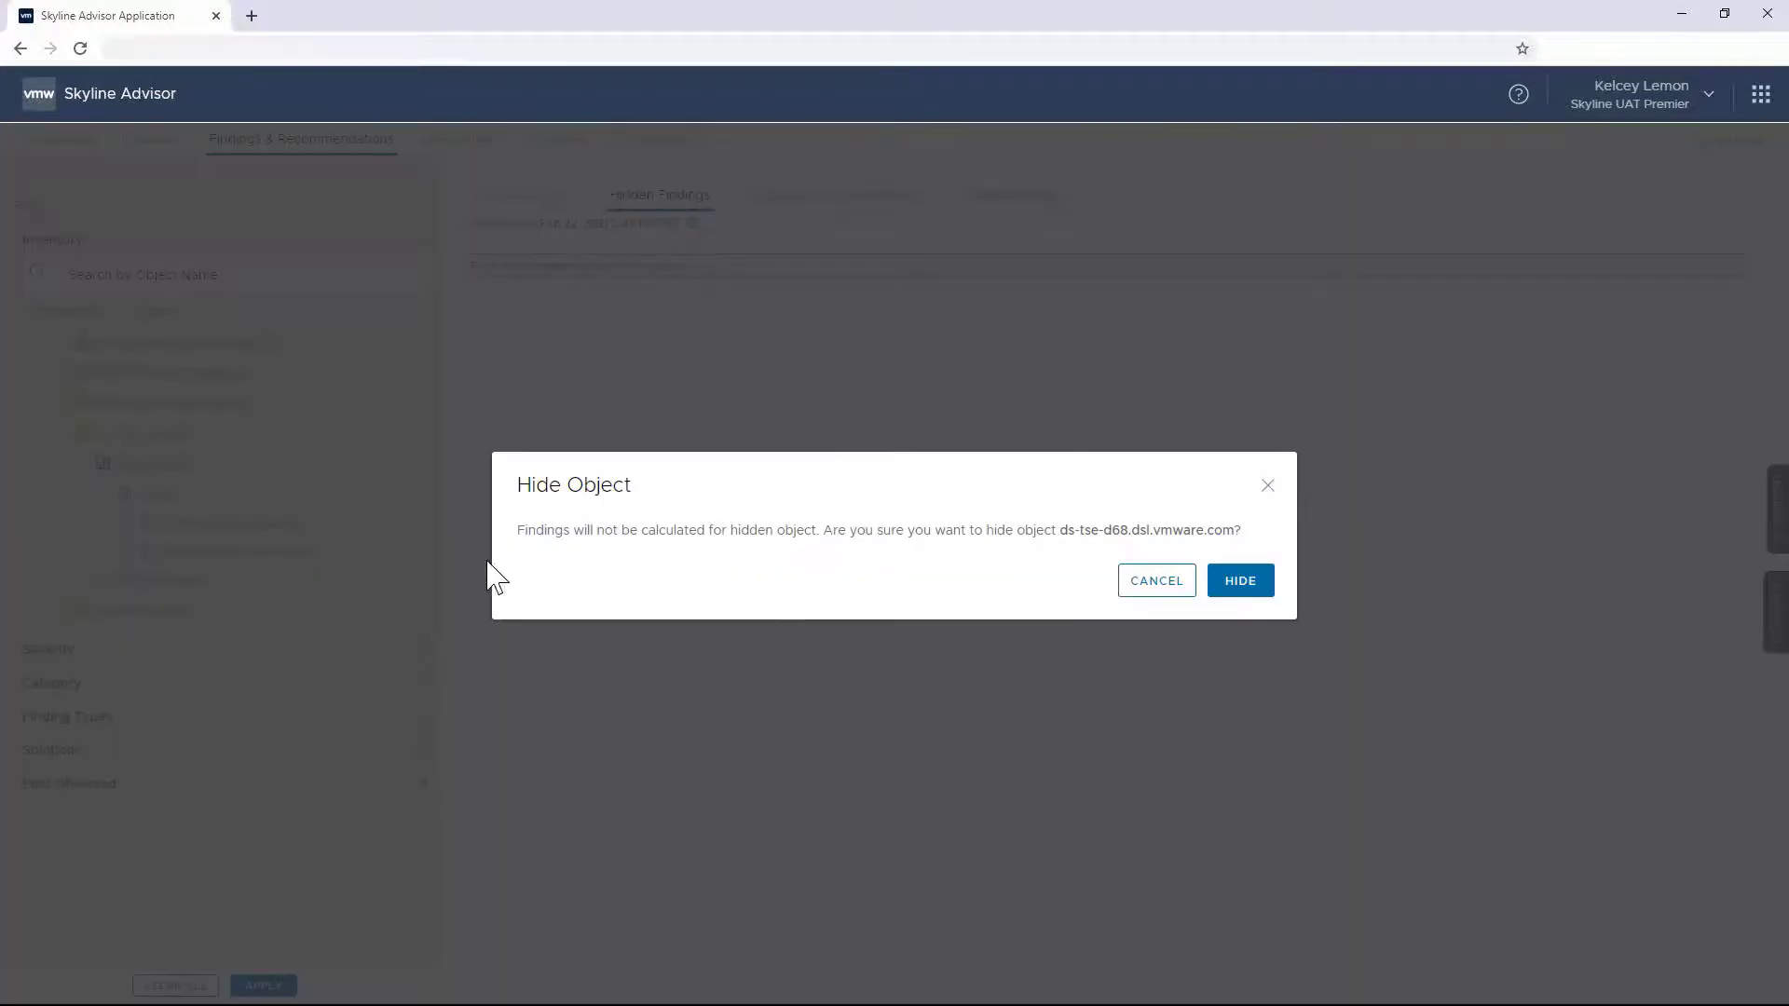
pyautogui.click(1220, 582)
pyautogui.click(317, 525)
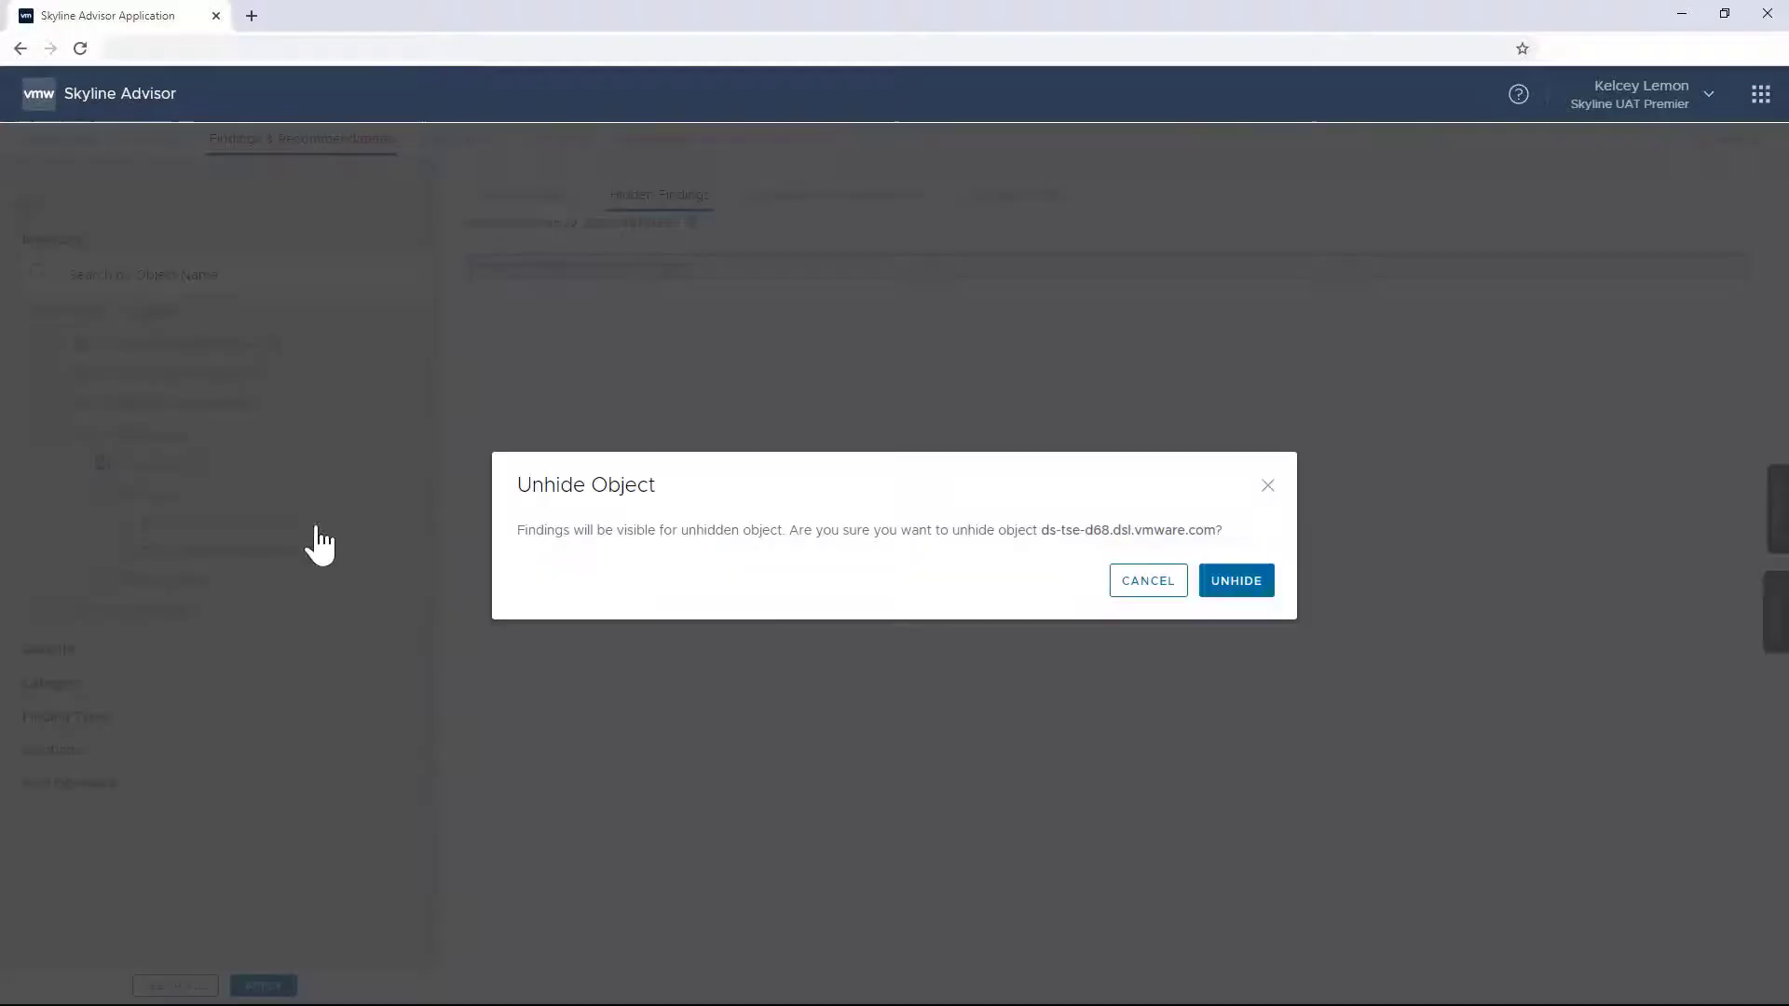
pyautogui.click(1204, 587)
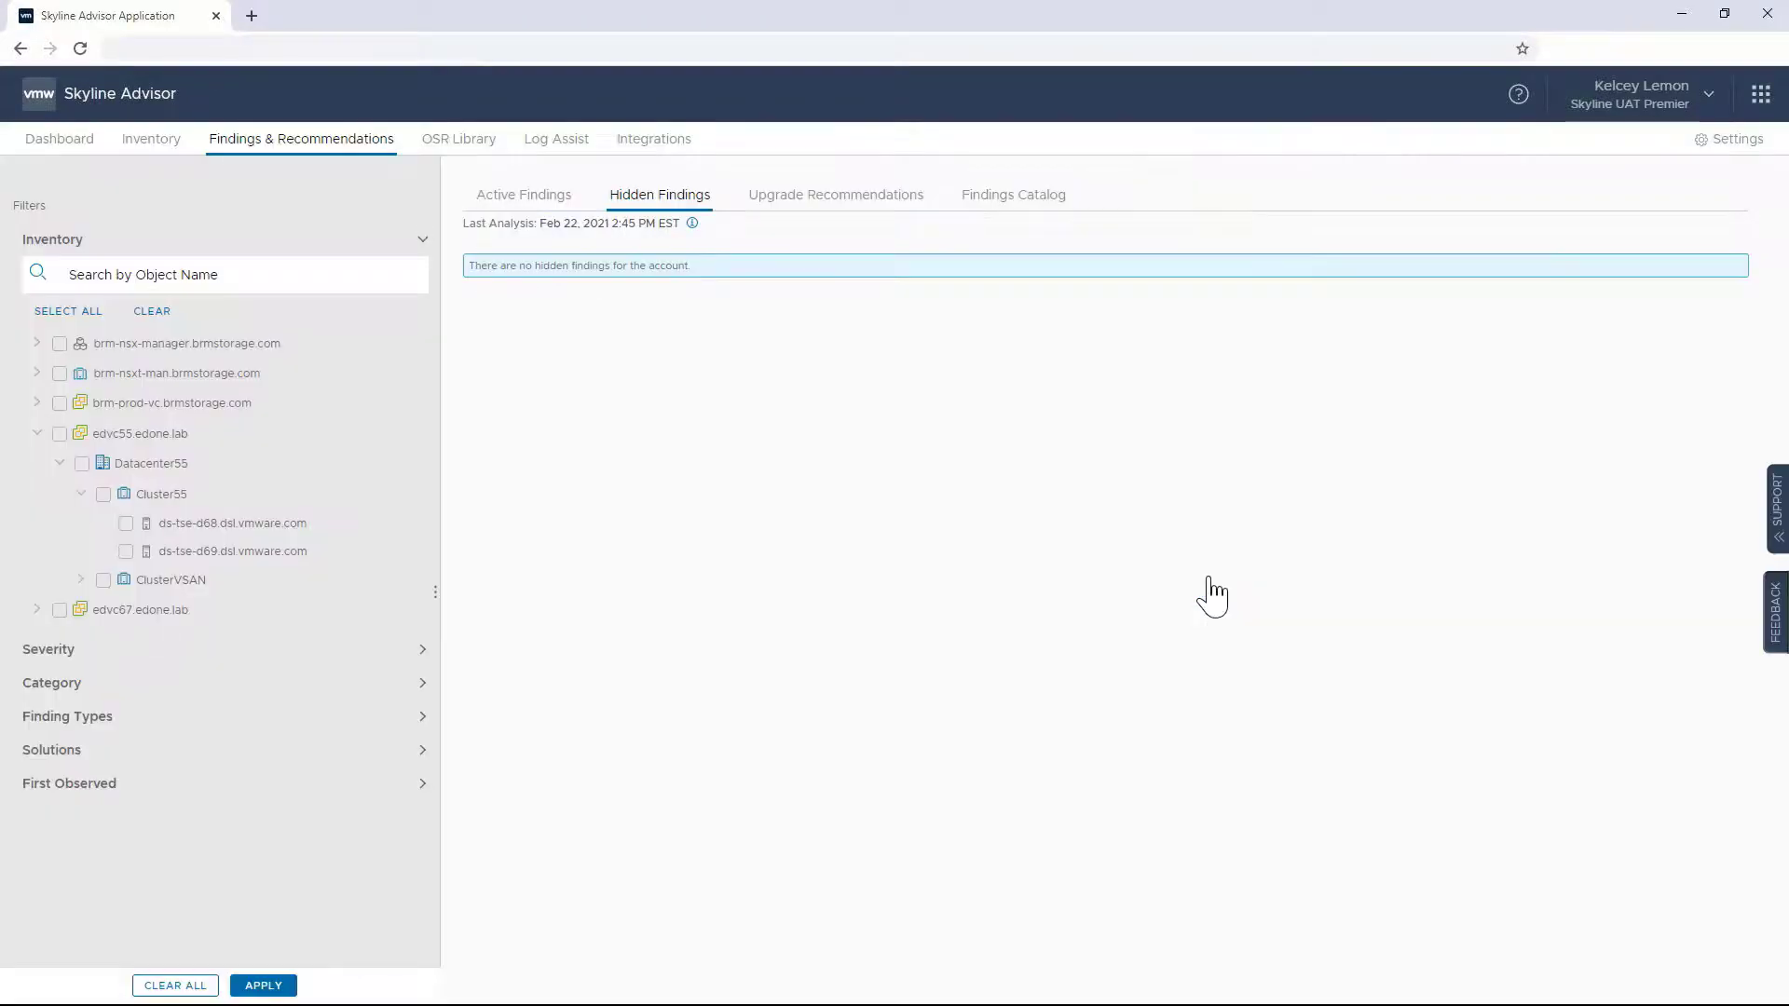
# Select all active findings and export them
pyautogui.click(539, 199)
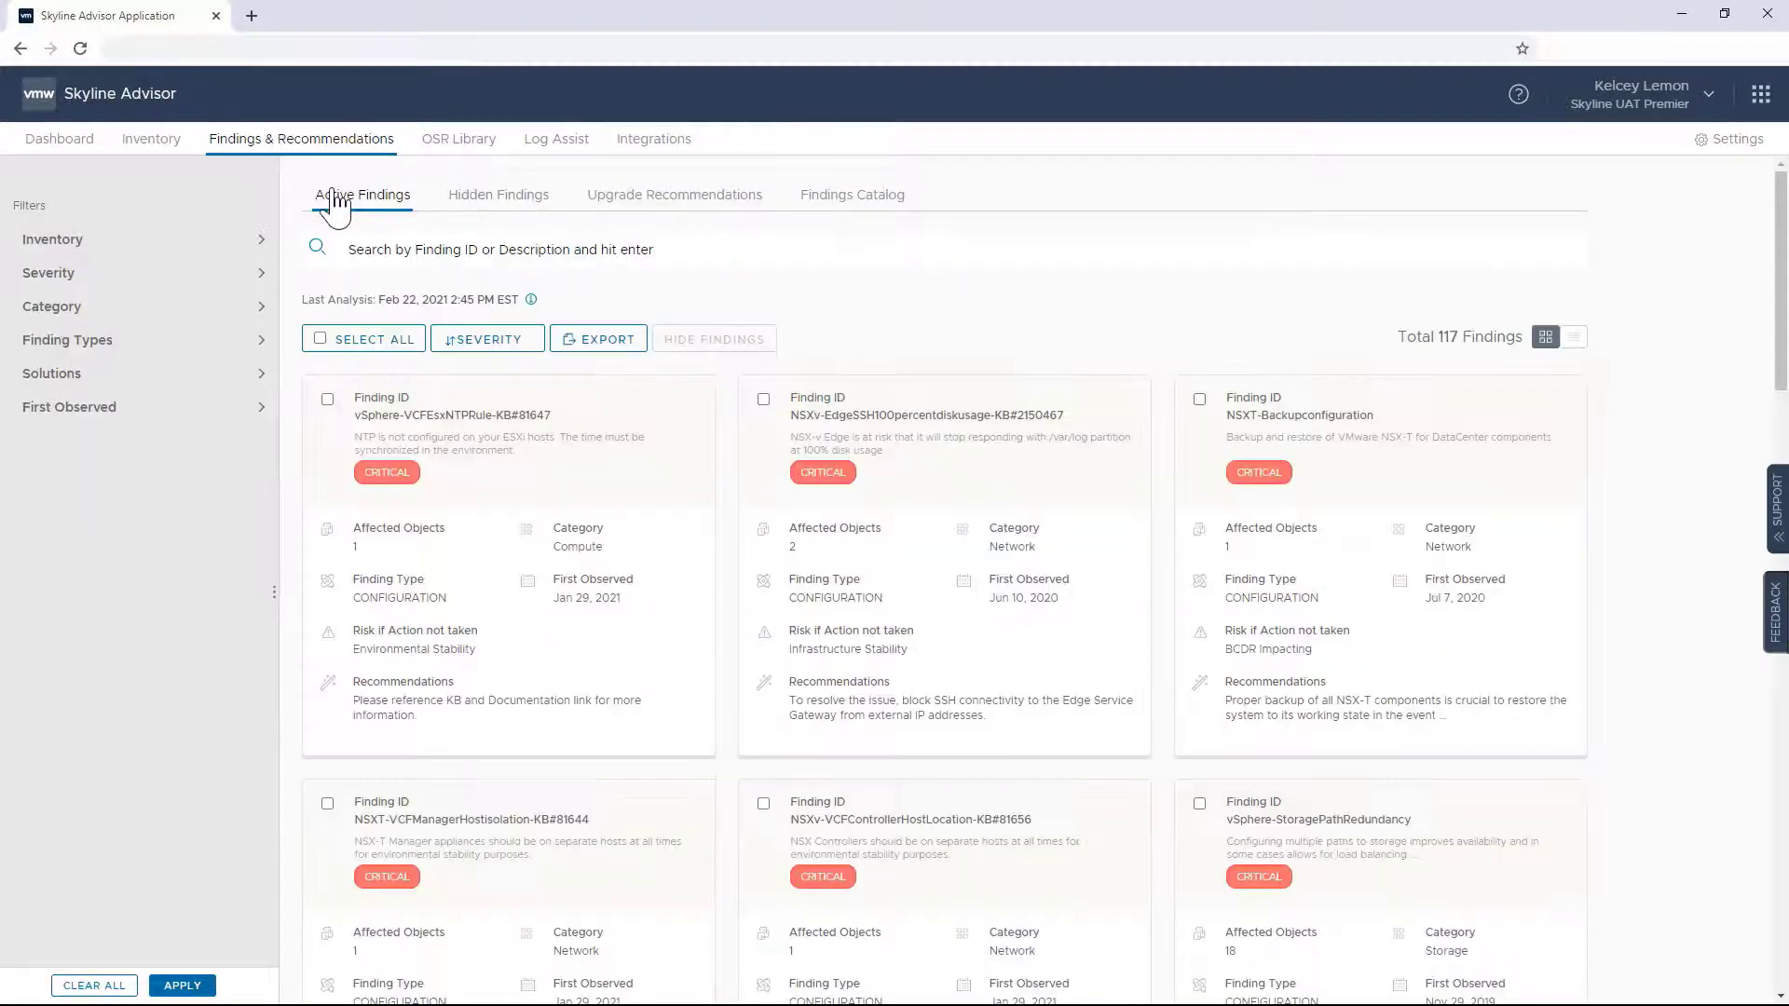
pyautogui.click(320, 338)
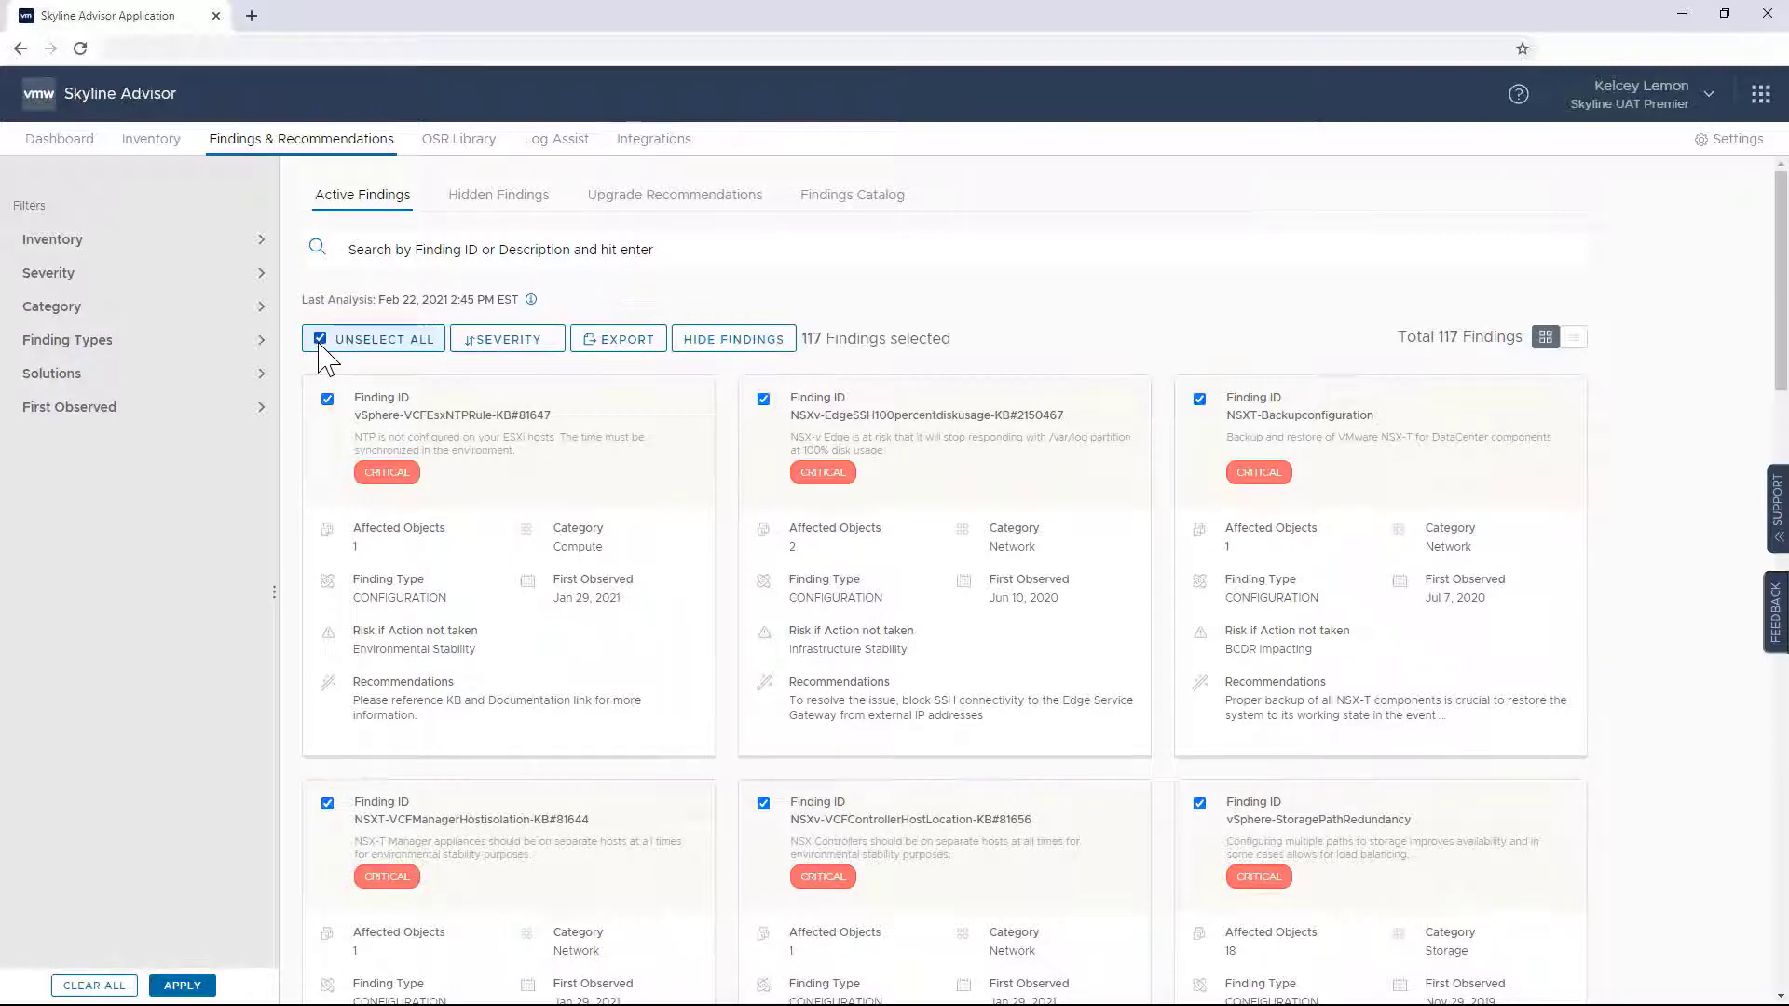
pyautogui.click(620, 341)
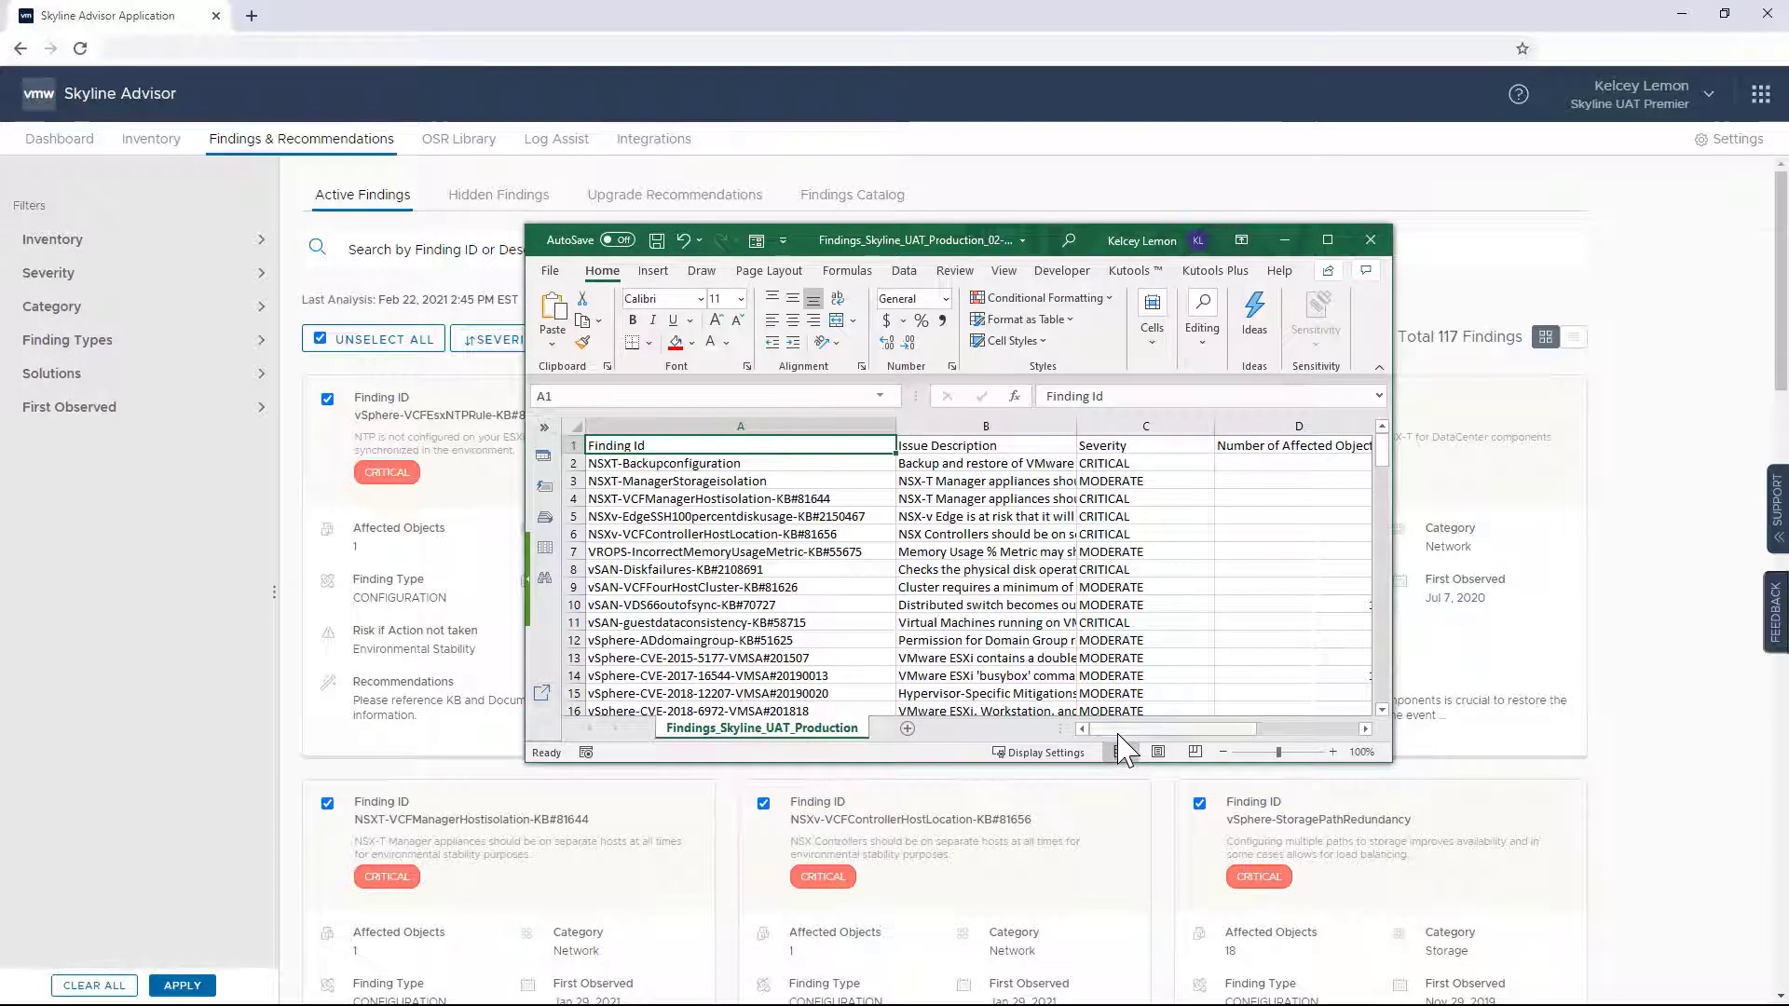
# Review the exported findings spreadsheet across to its Reference column and close it without saving
pyautogui.click(1117, 732)
pyautogui.moveTo(1118, 733); pyautogui.dragTo(1260, 741)
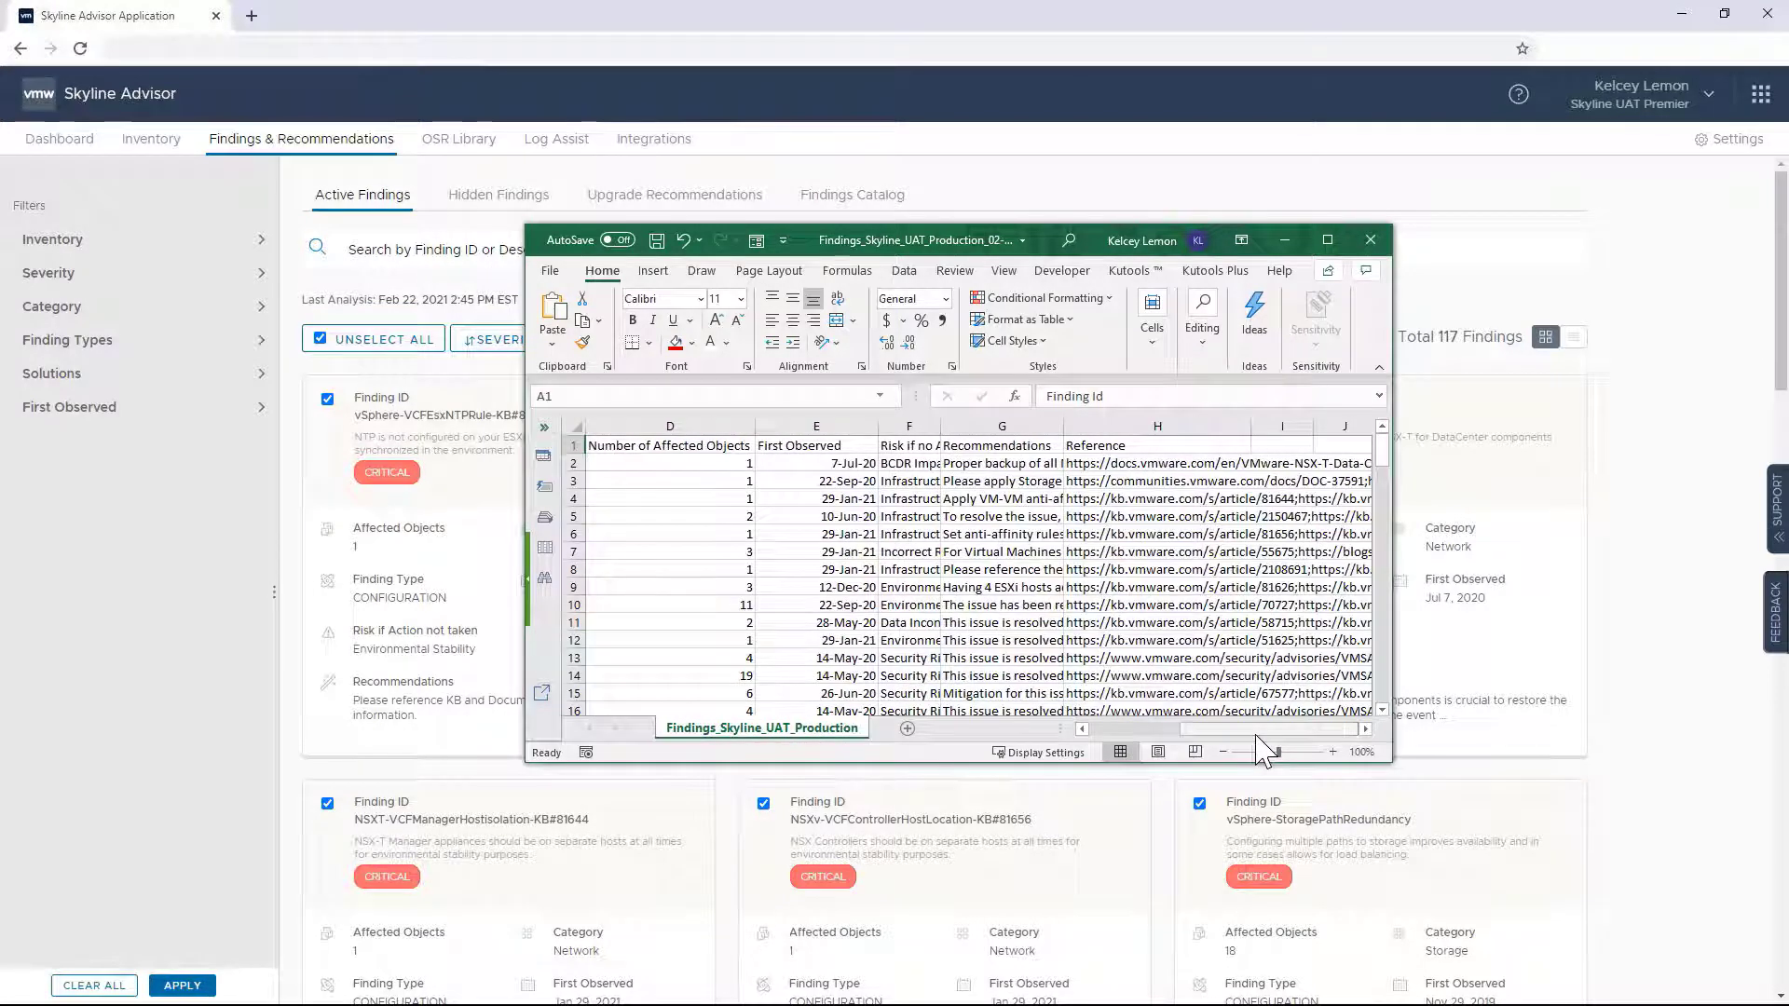
pyautogui.click(1371, 241)
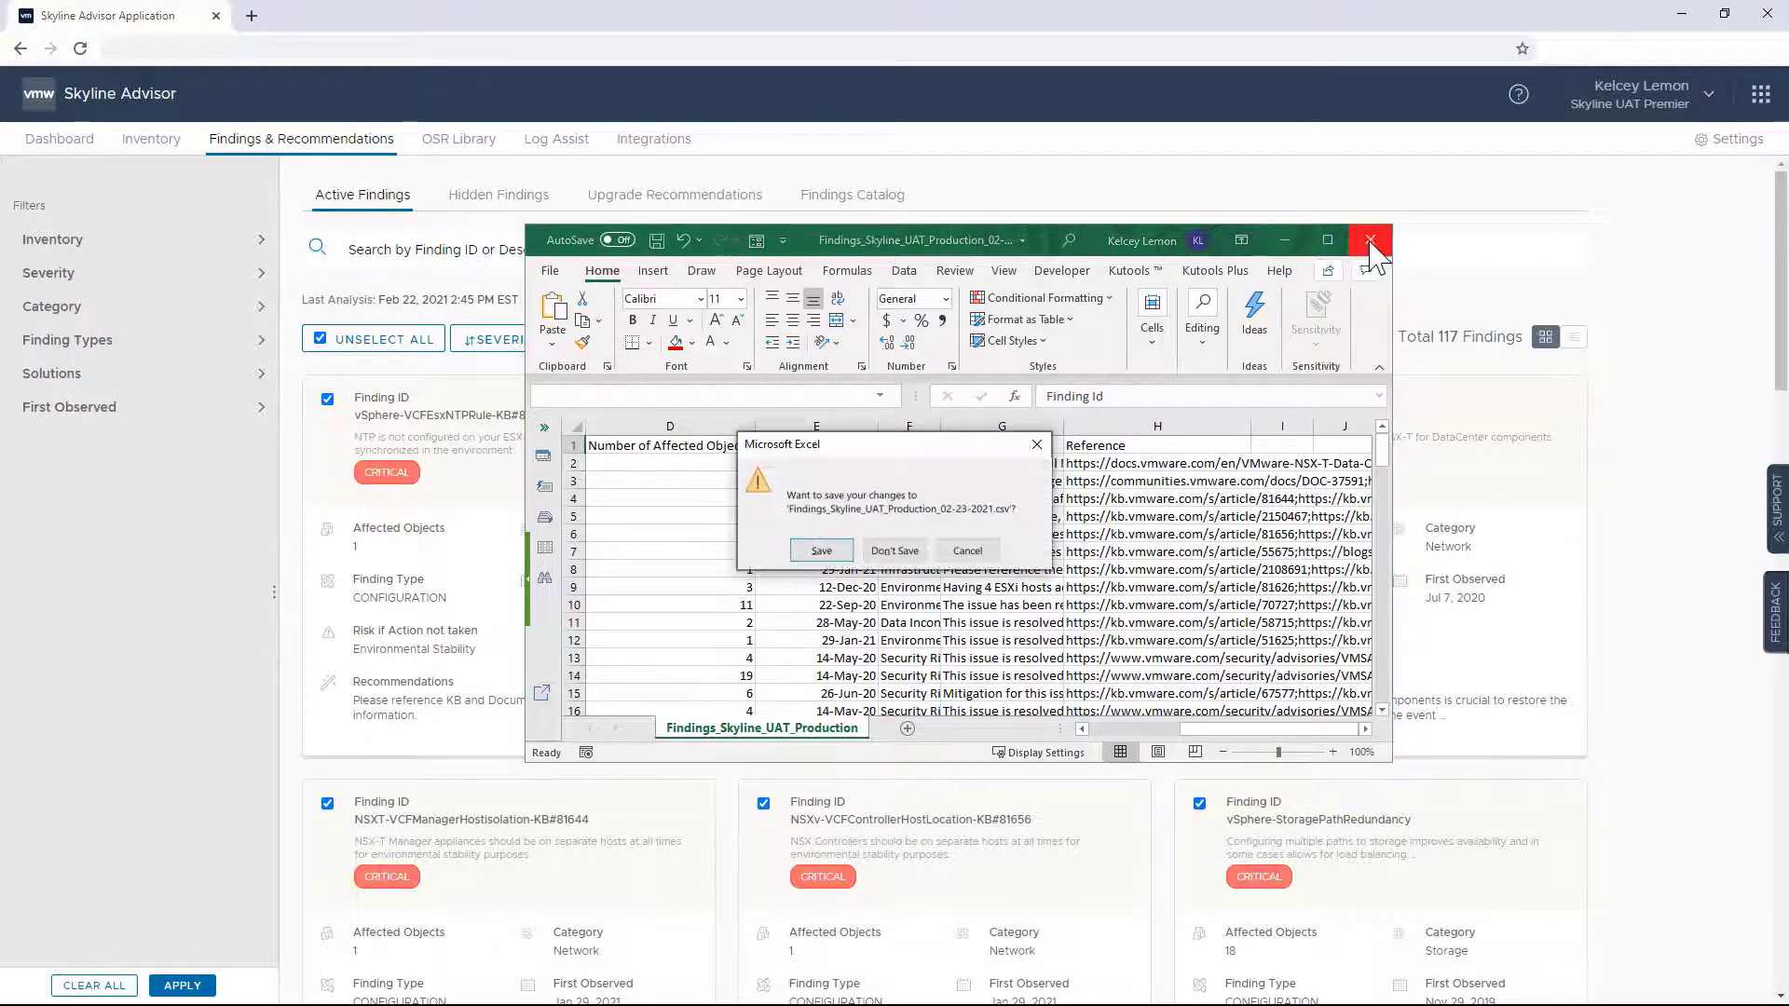
pyautogui.click(911, 553)
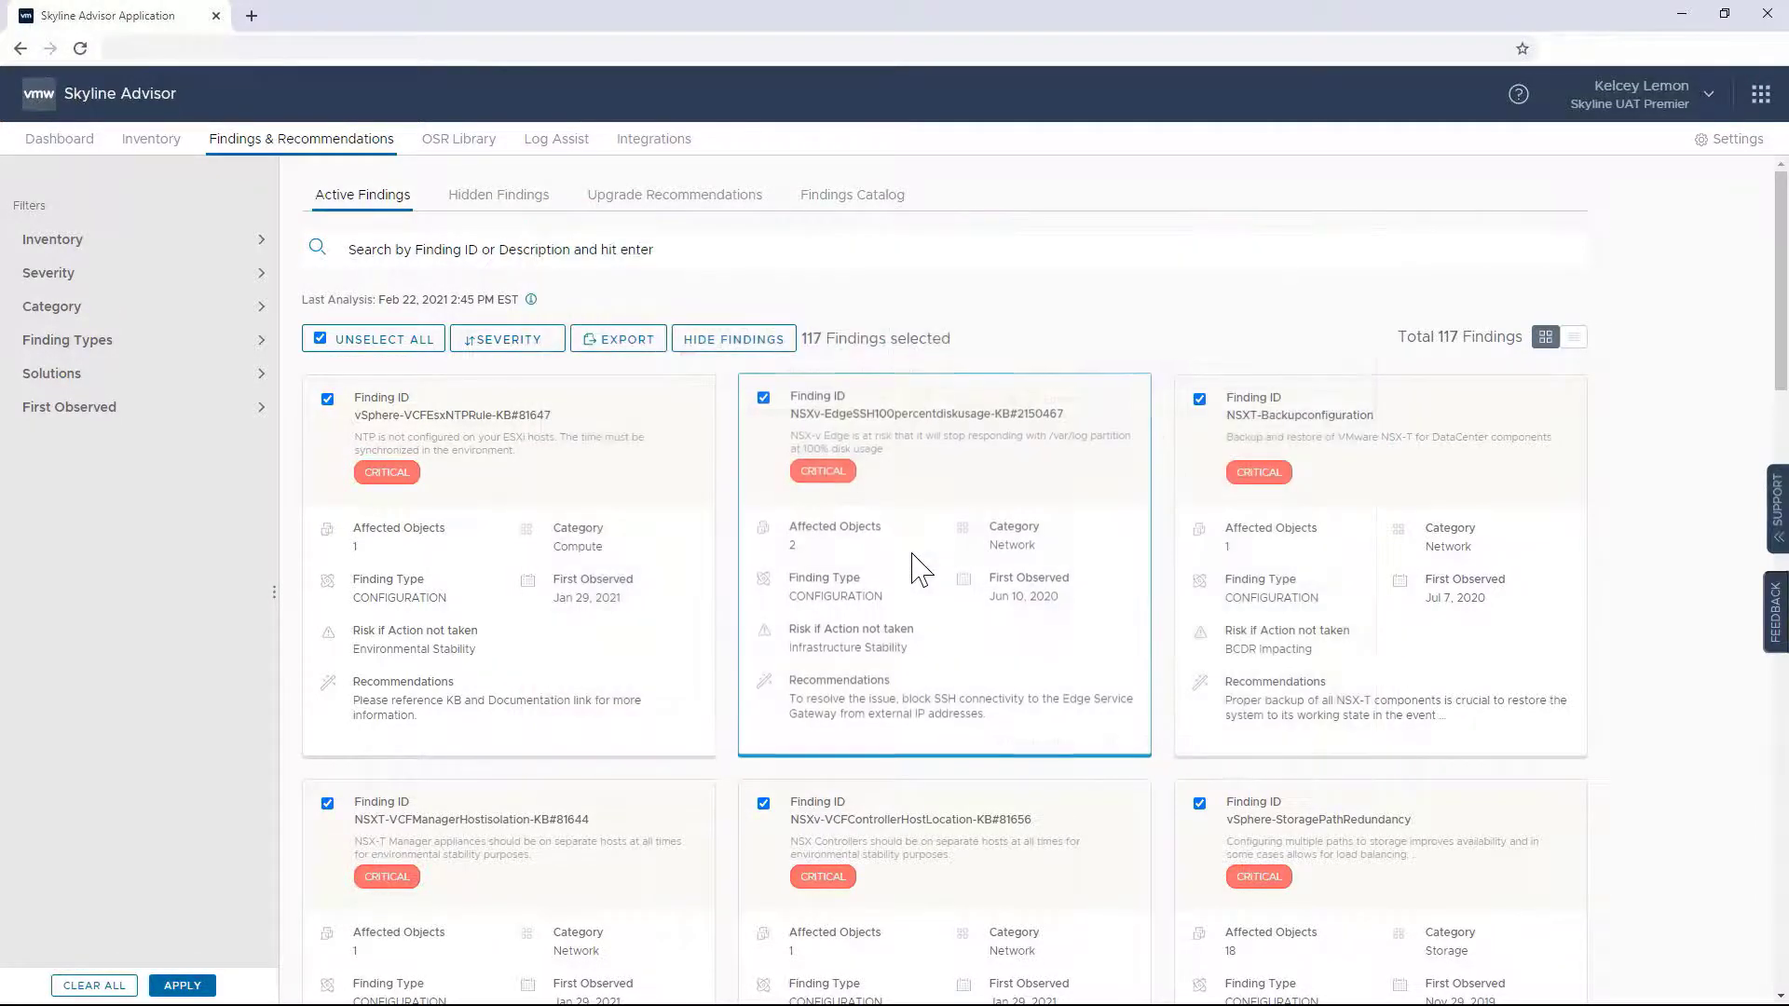
# Examine the ESXi 6.7 U3 upgrade recommendation details for build 10390116 in vCenter brm-prod-vc.brmstorage.com and return to all recommendations
pyautogui.click(683, 214)
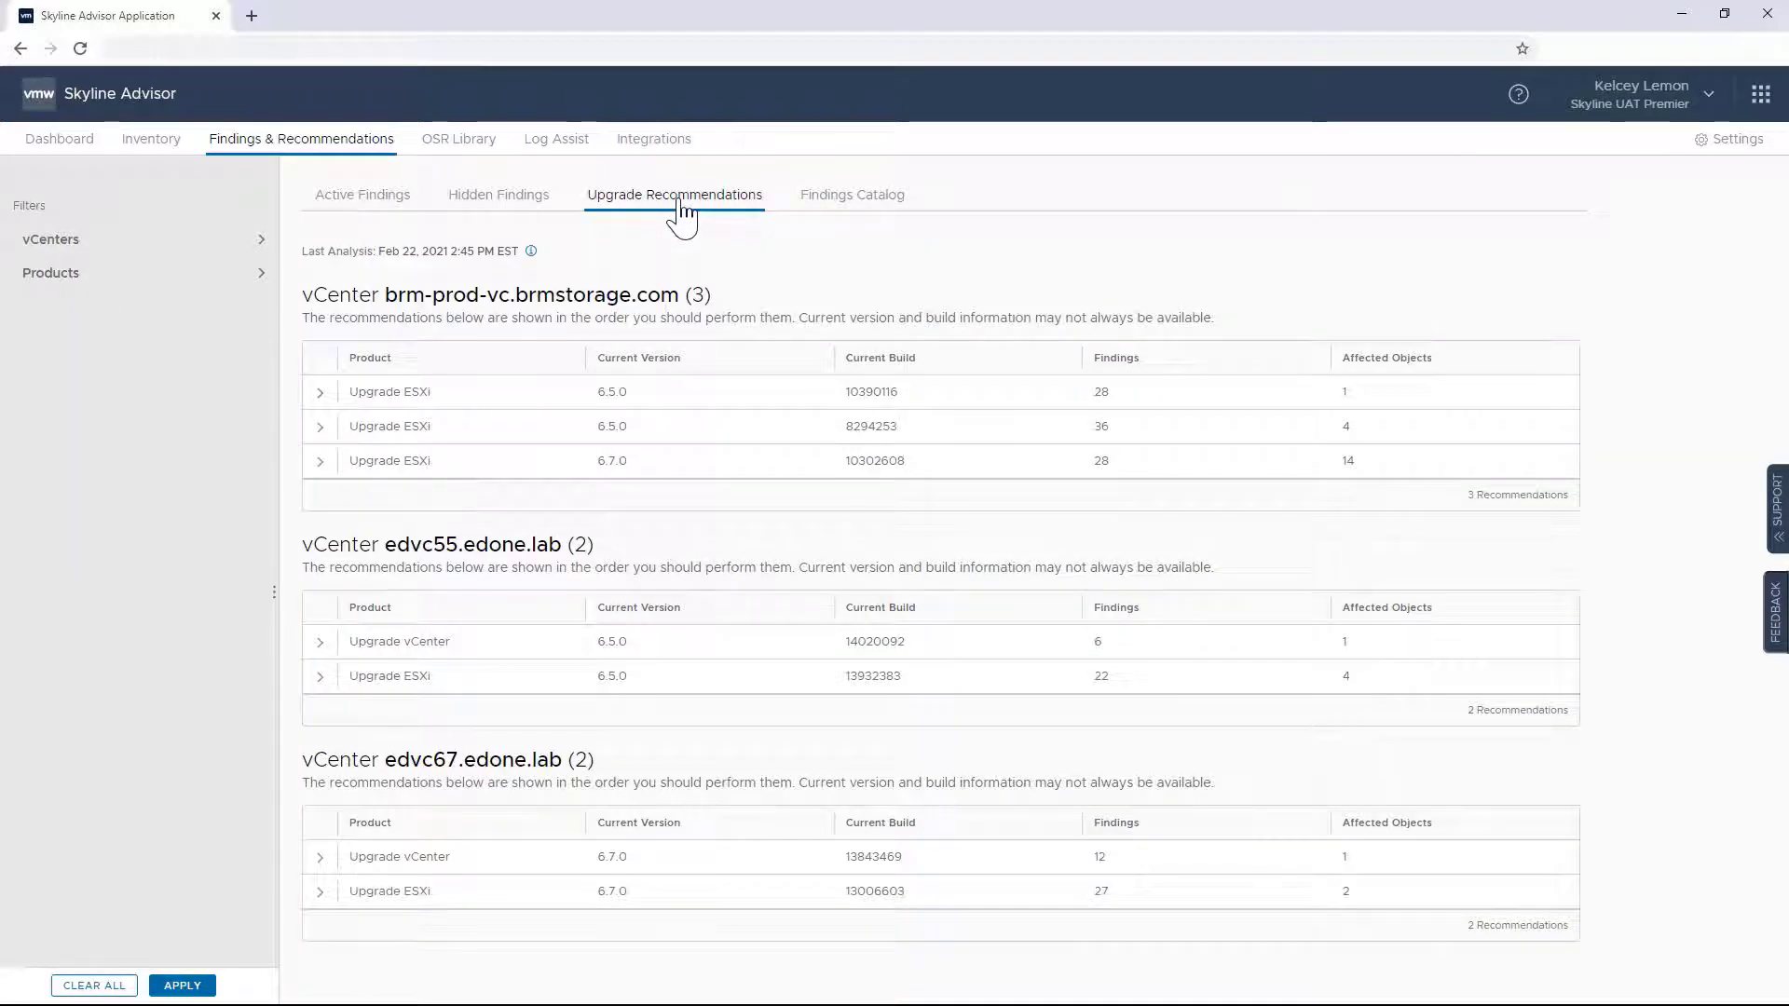
pyautogui.click(321, 396)
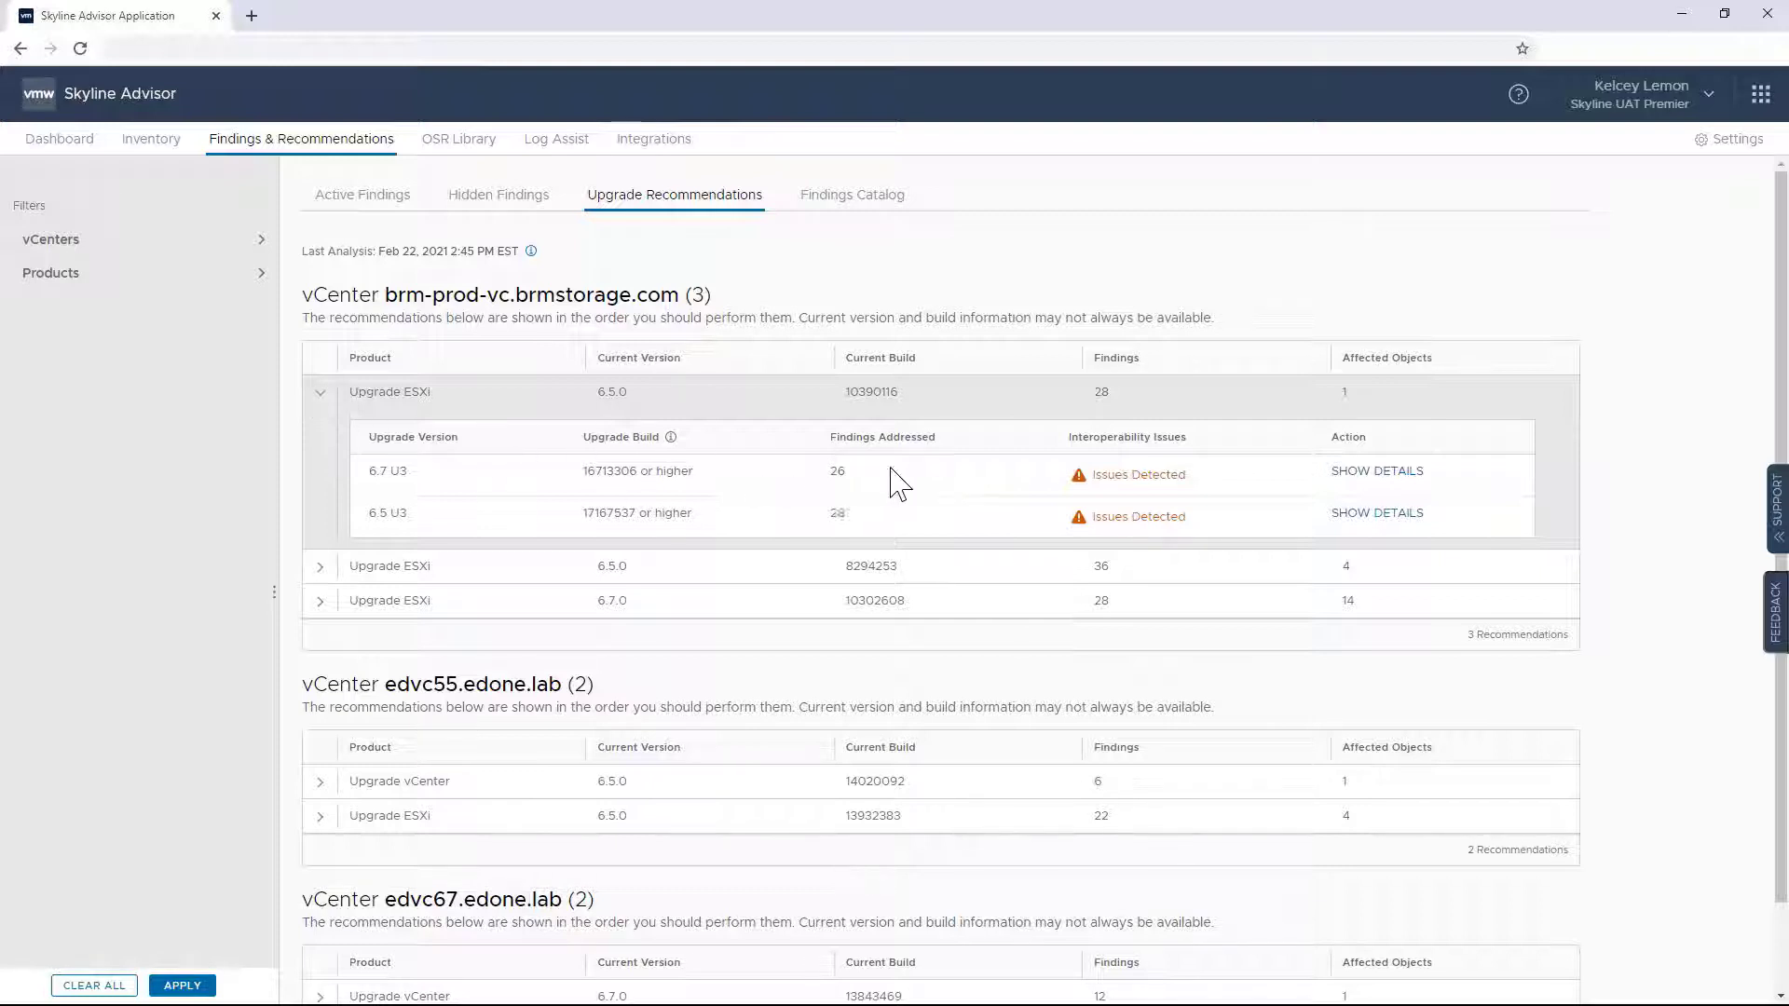
pyautogui.click(1364, 472)
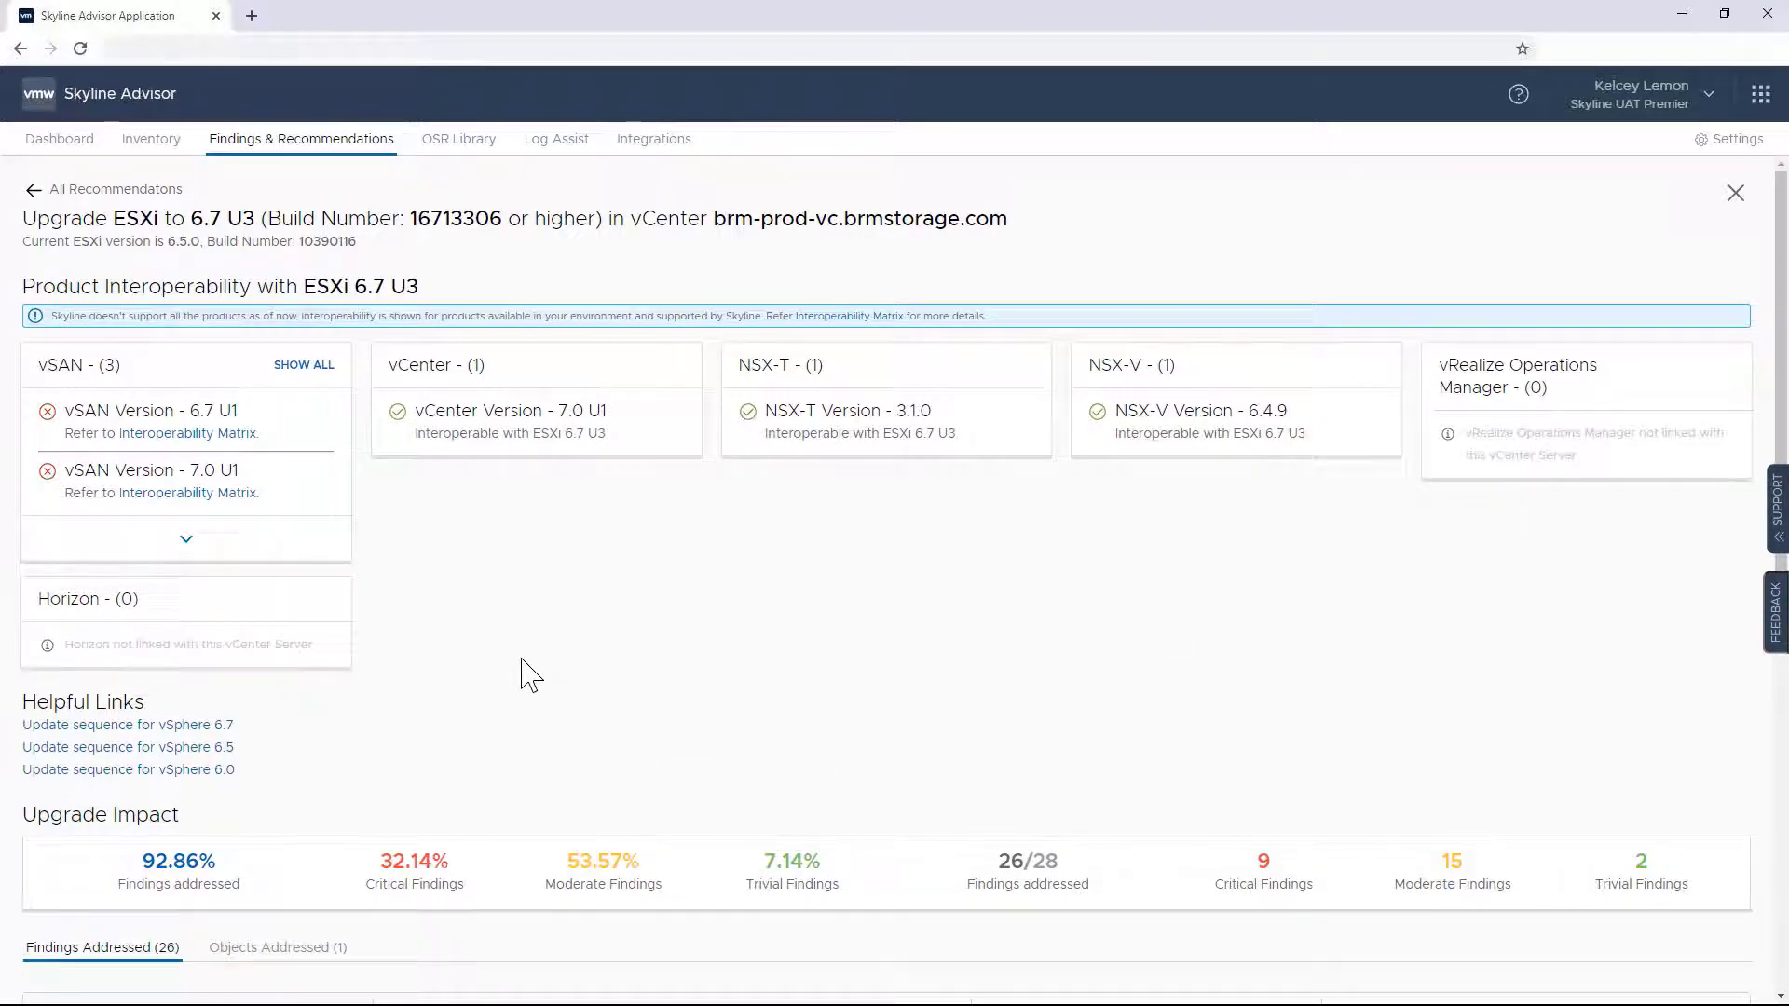
pyautogui.scroll(-8, 522, 661)
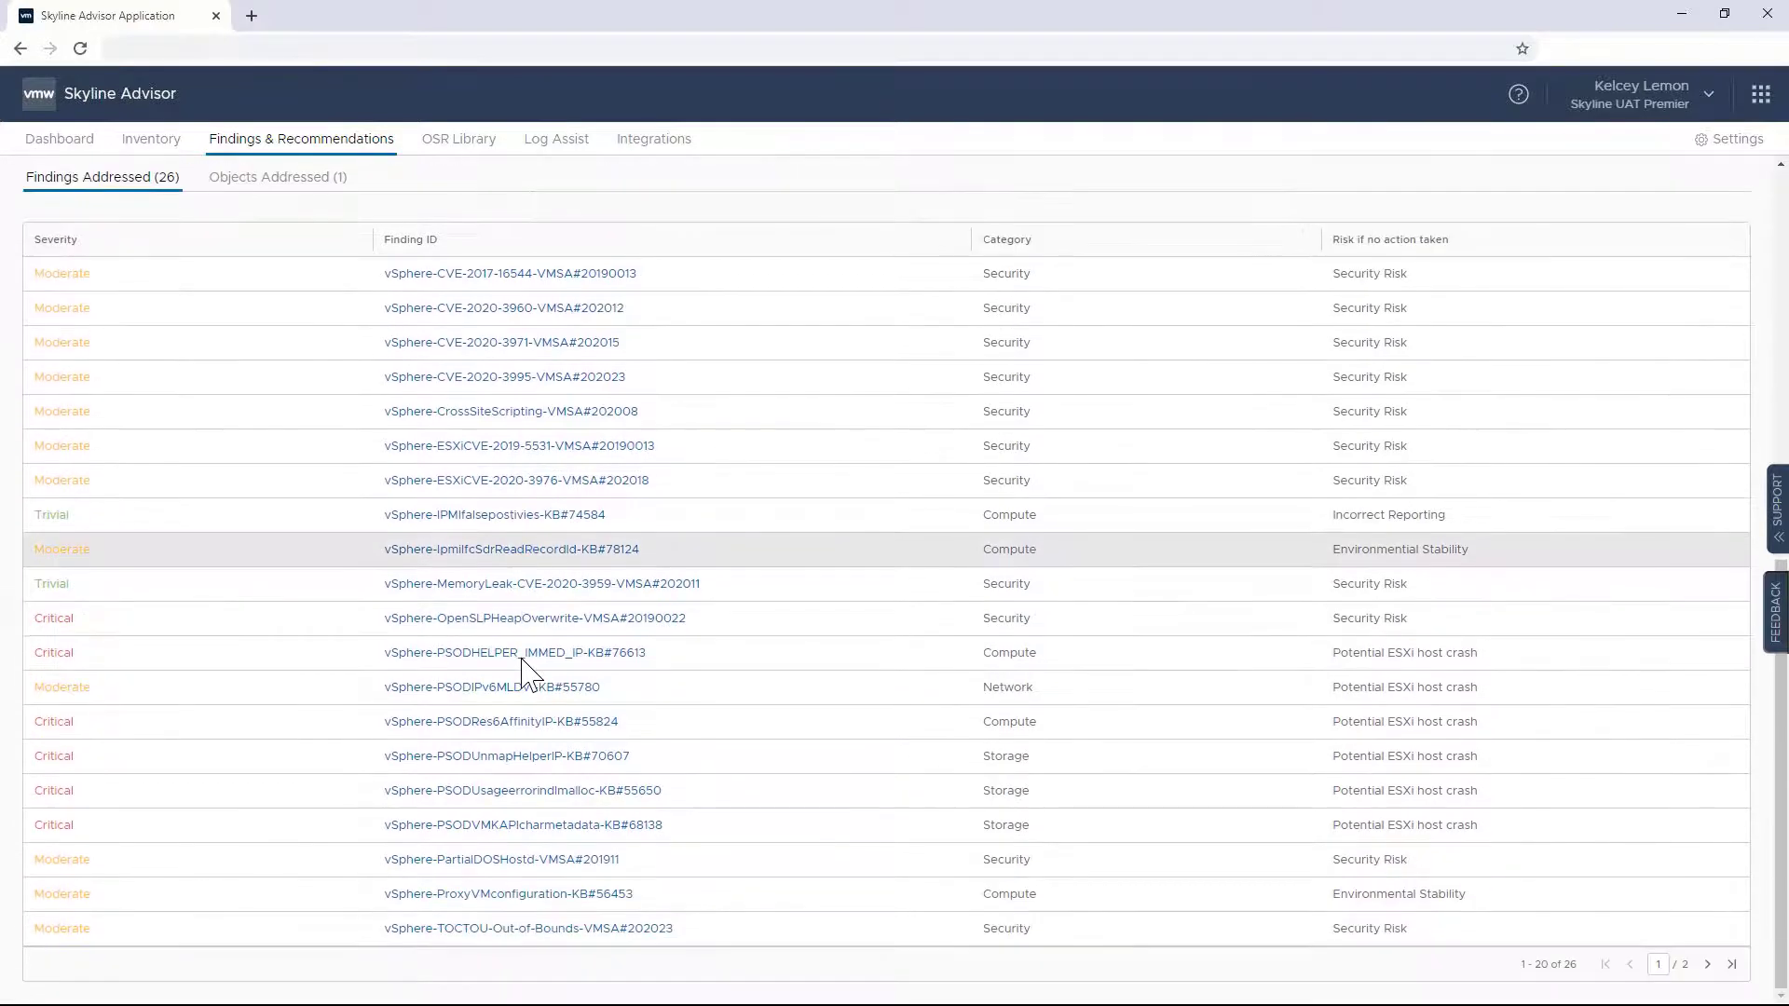
pyautogui.scroll(8, 523, 660)
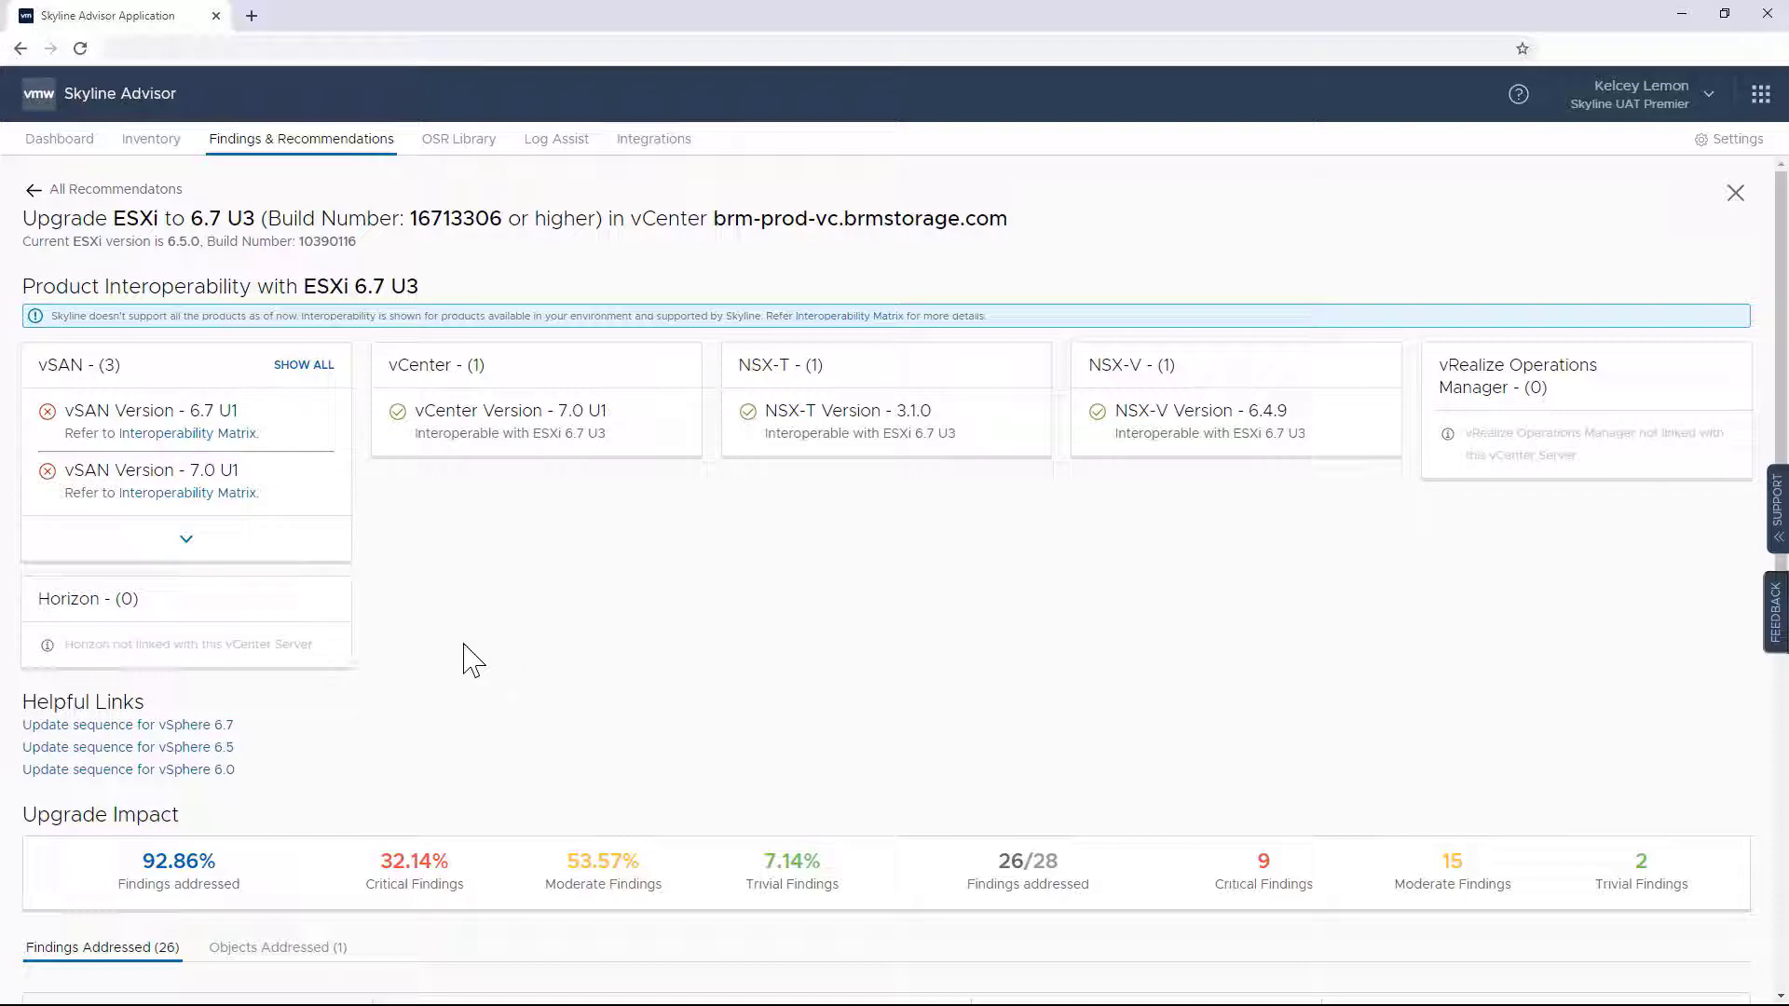
pyautogui.click(36, 194)
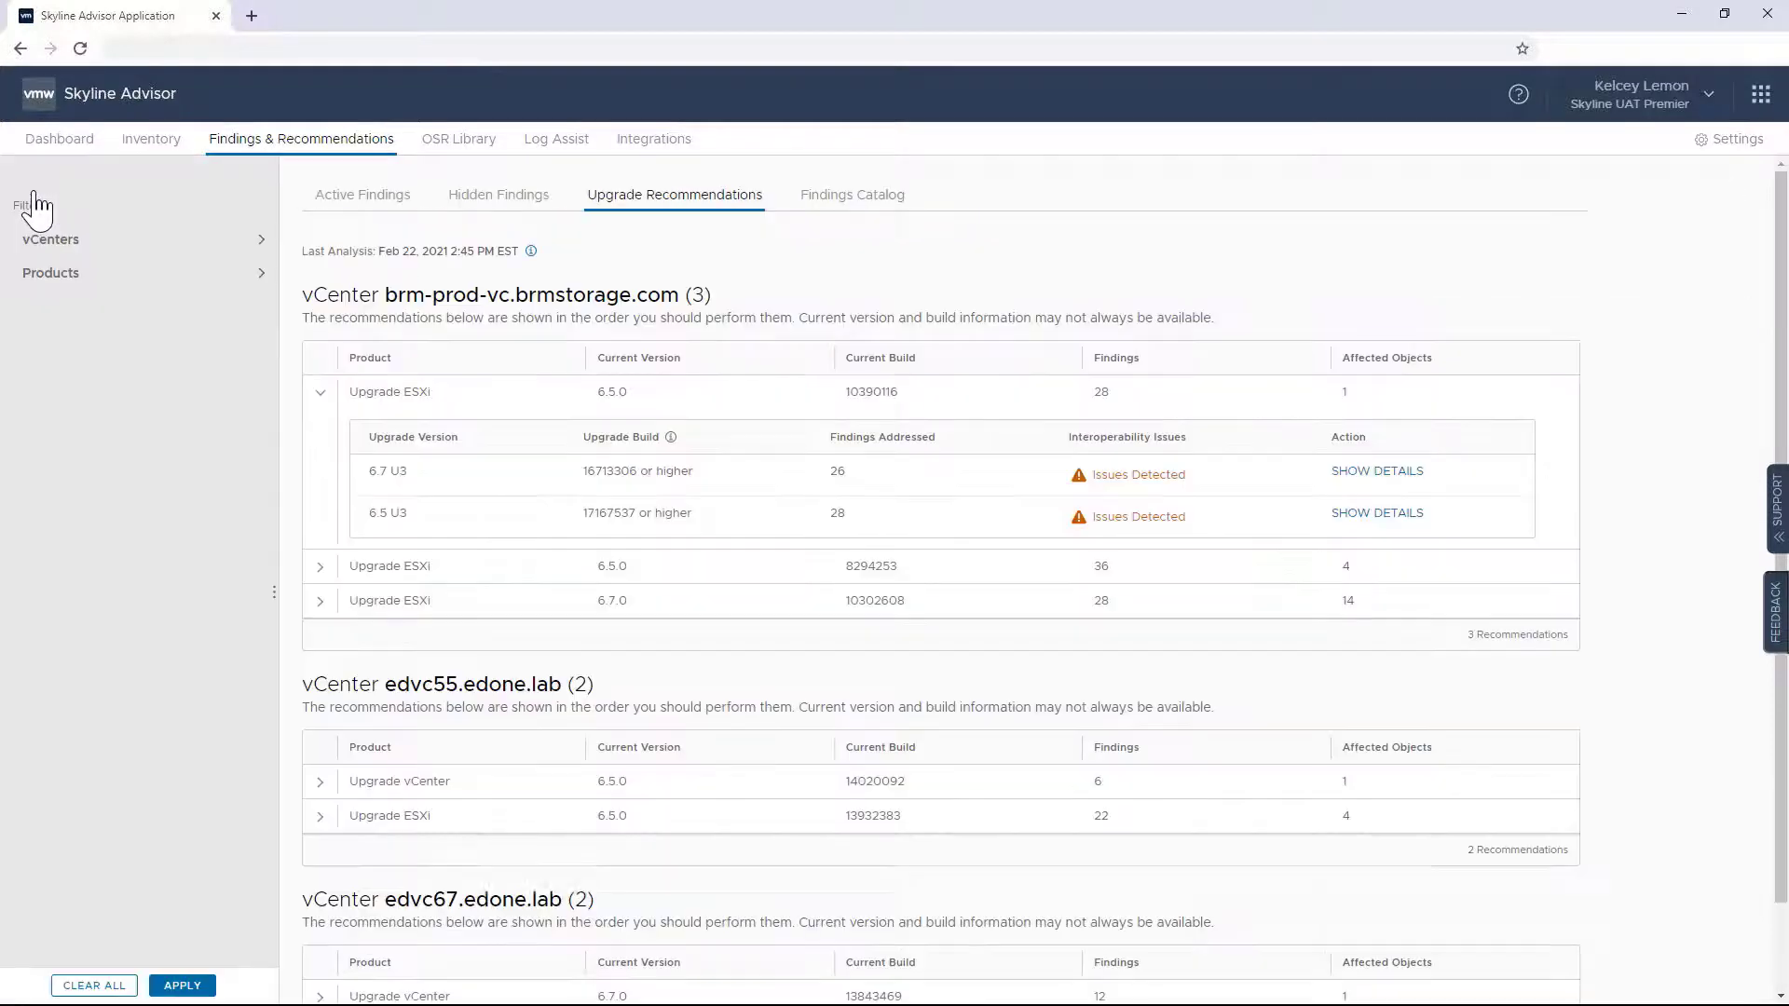
# Sort the Findings Catalog by Severity, Category, Finding Types and finally Date Released in ascending order
pyautogui.click(847, 210)
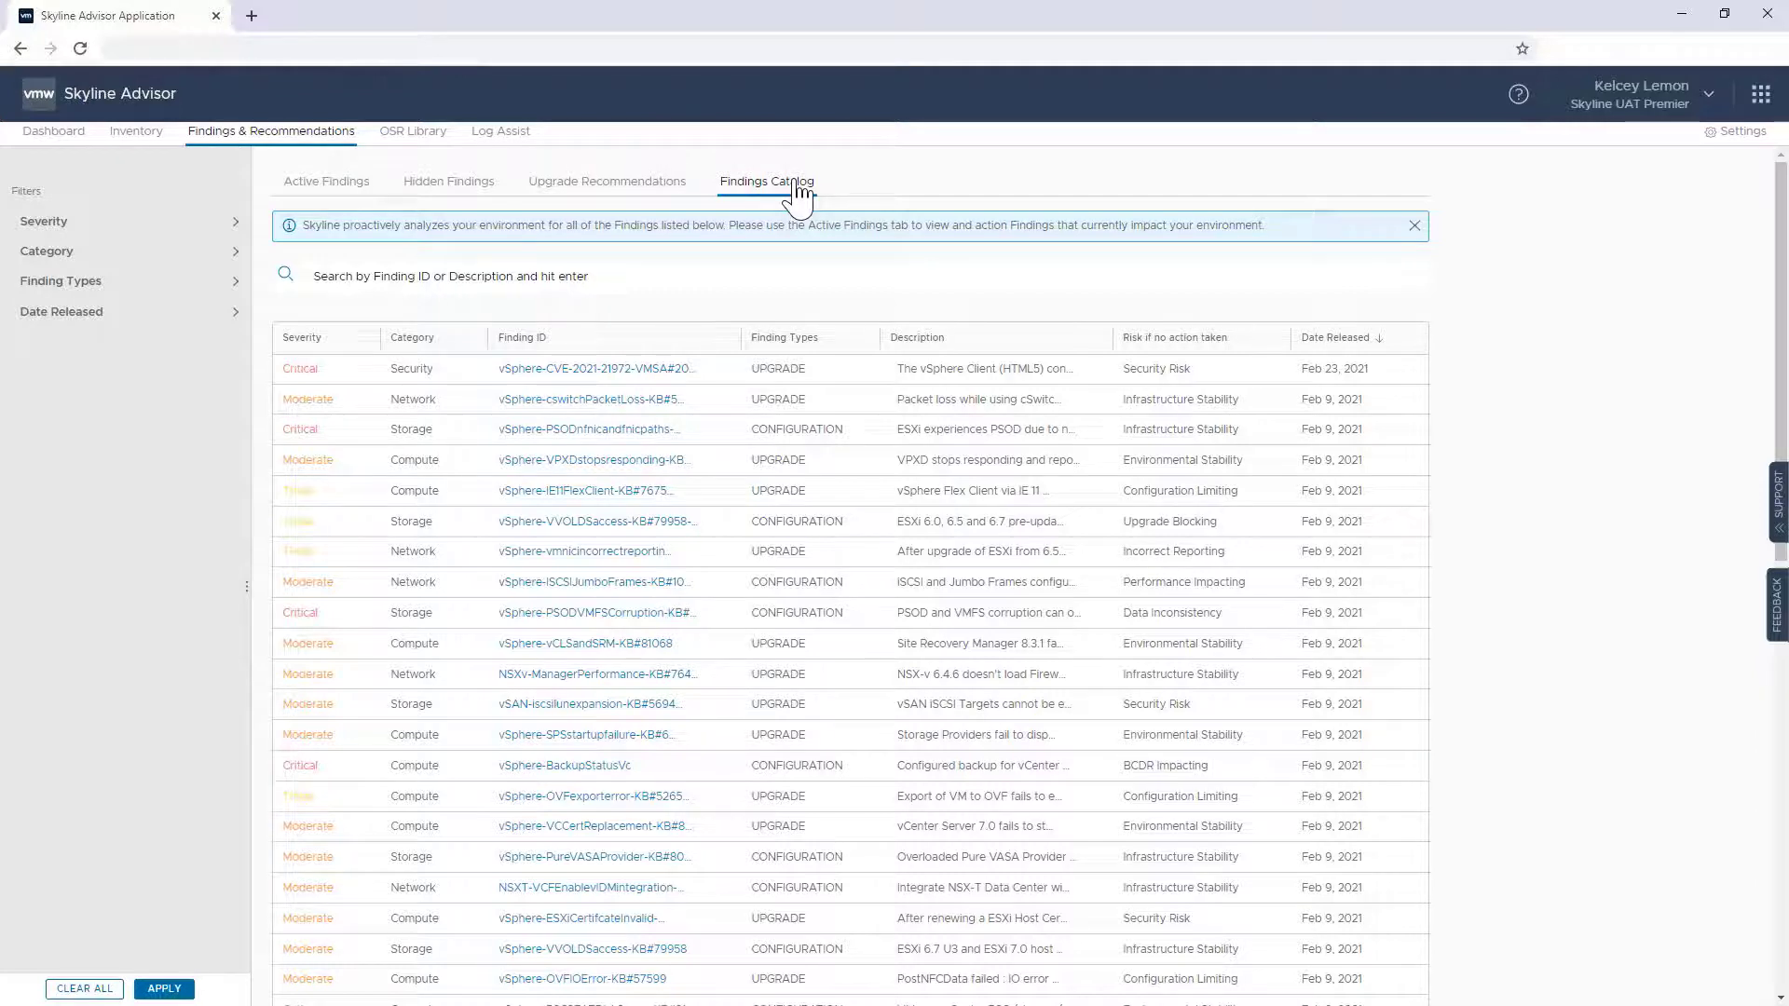
pyautogui.click(299, 341)
pyautogui.click(421, 341)
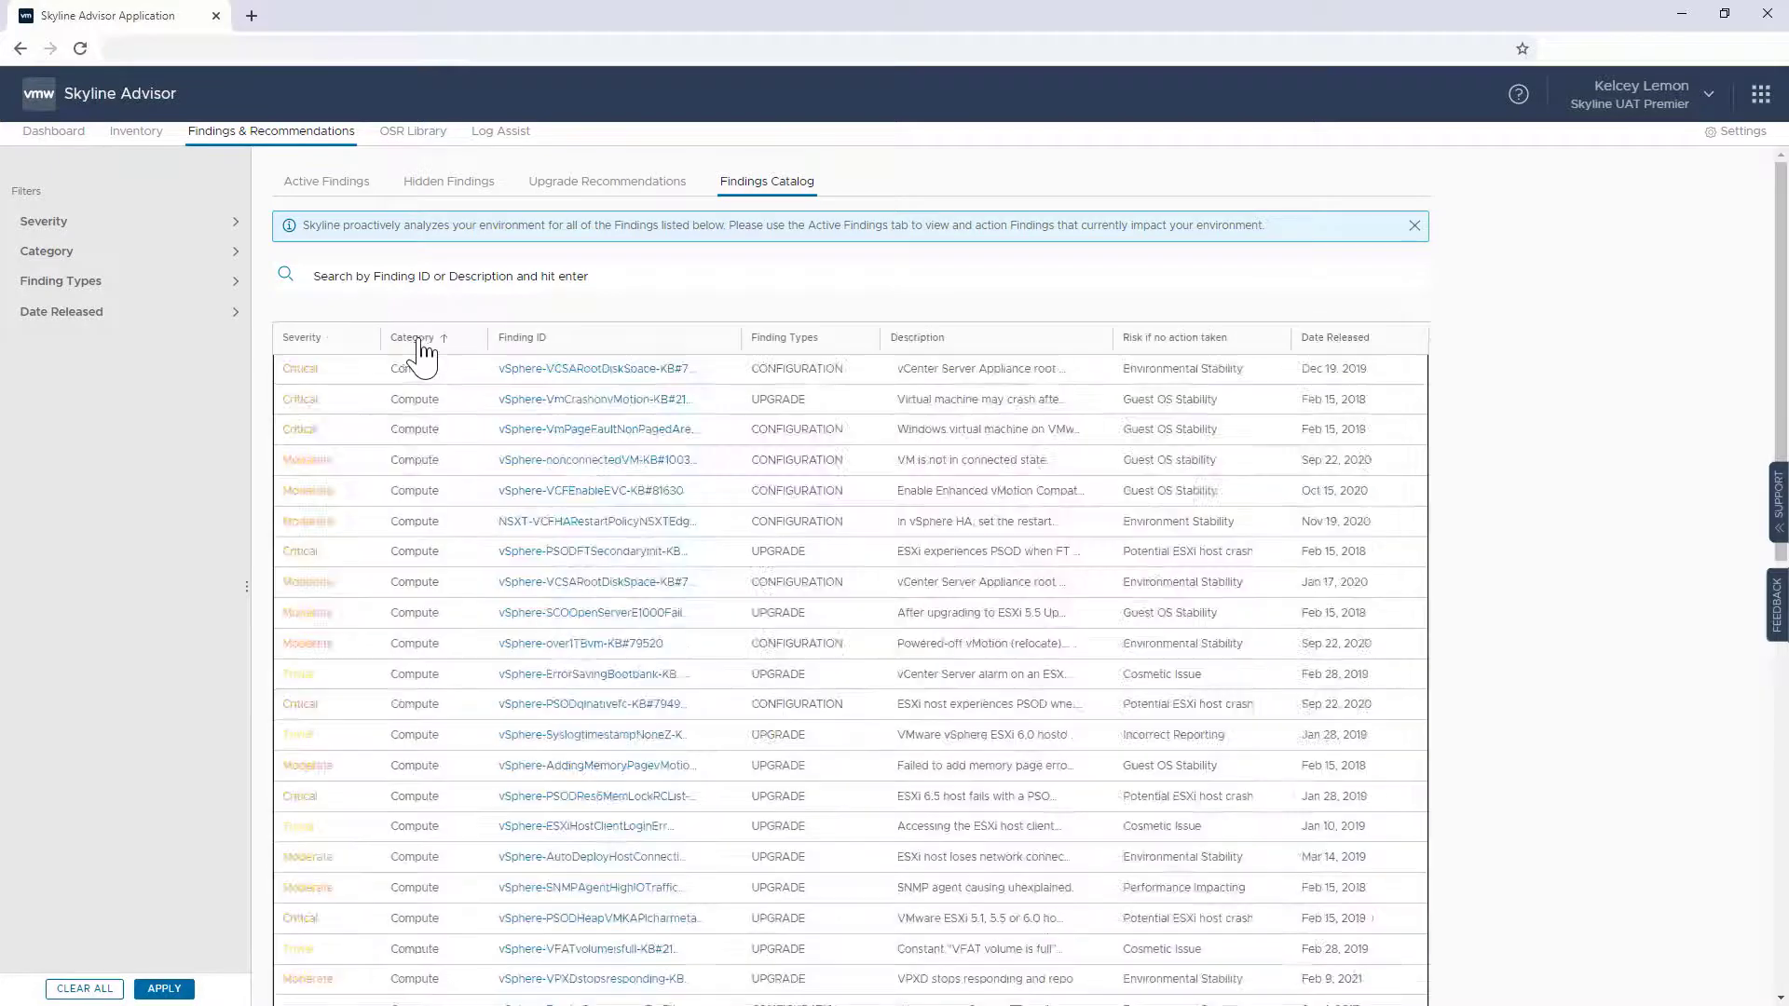
pyautogui.click(780, 341)
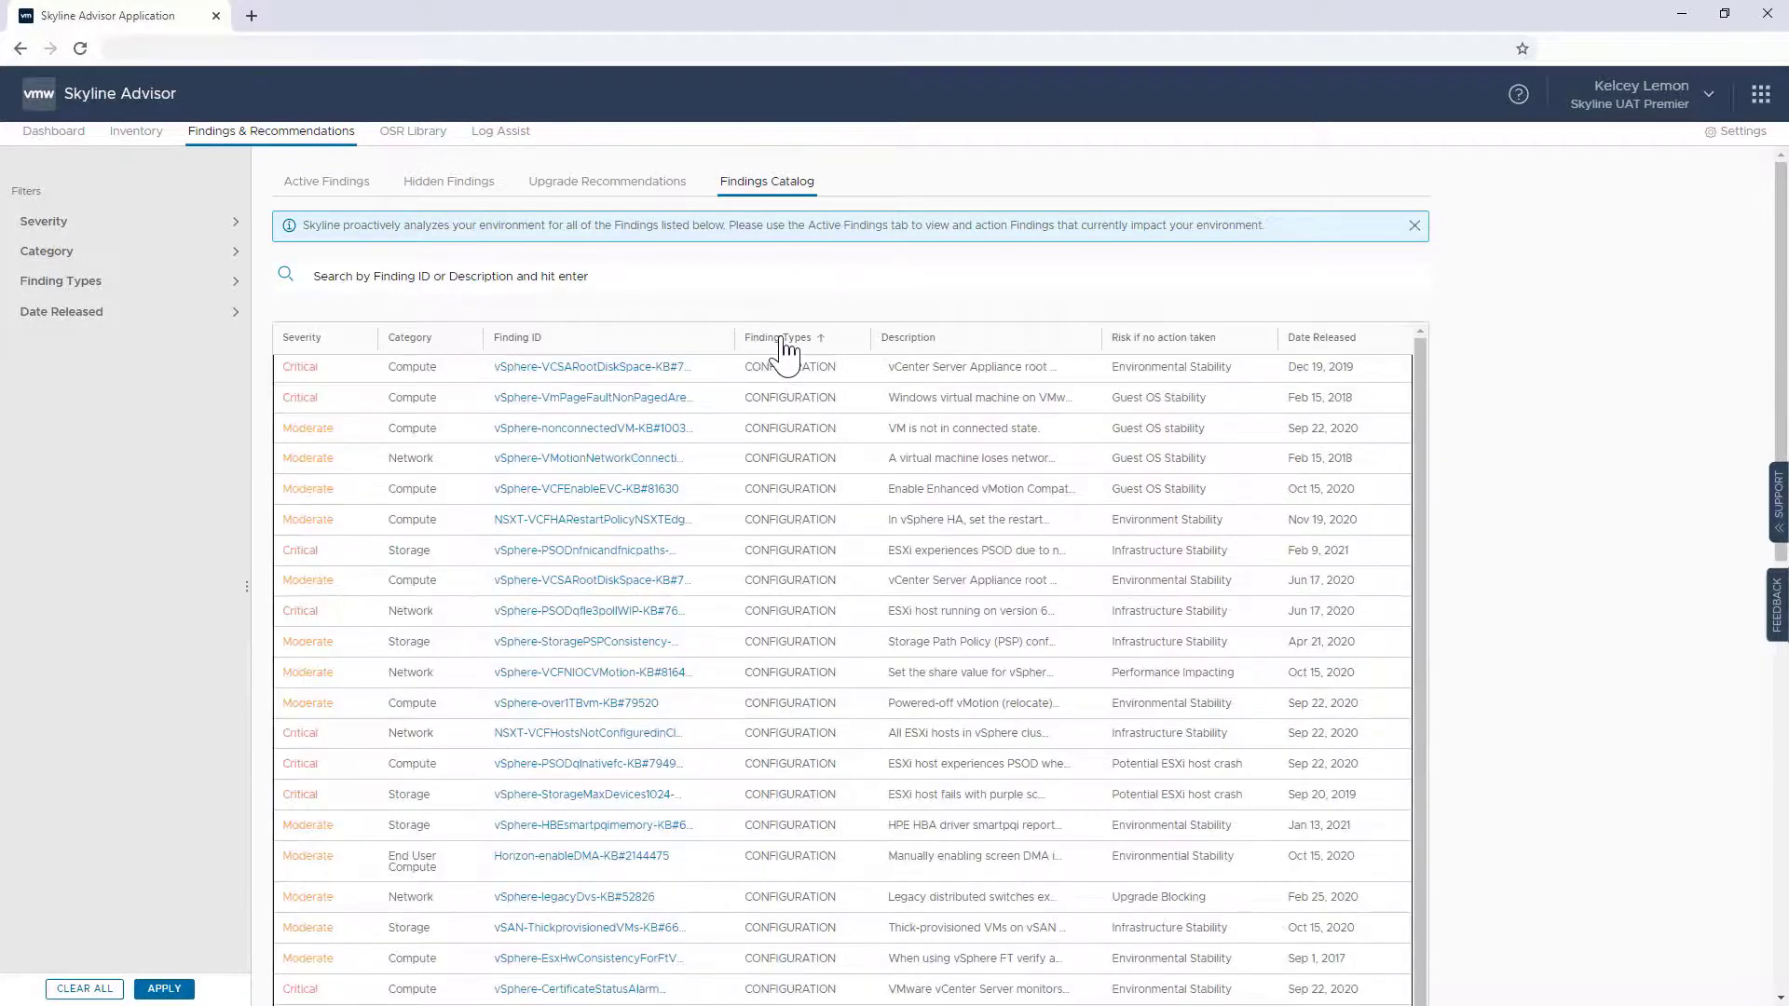
pyautogui.click(1312, 342)
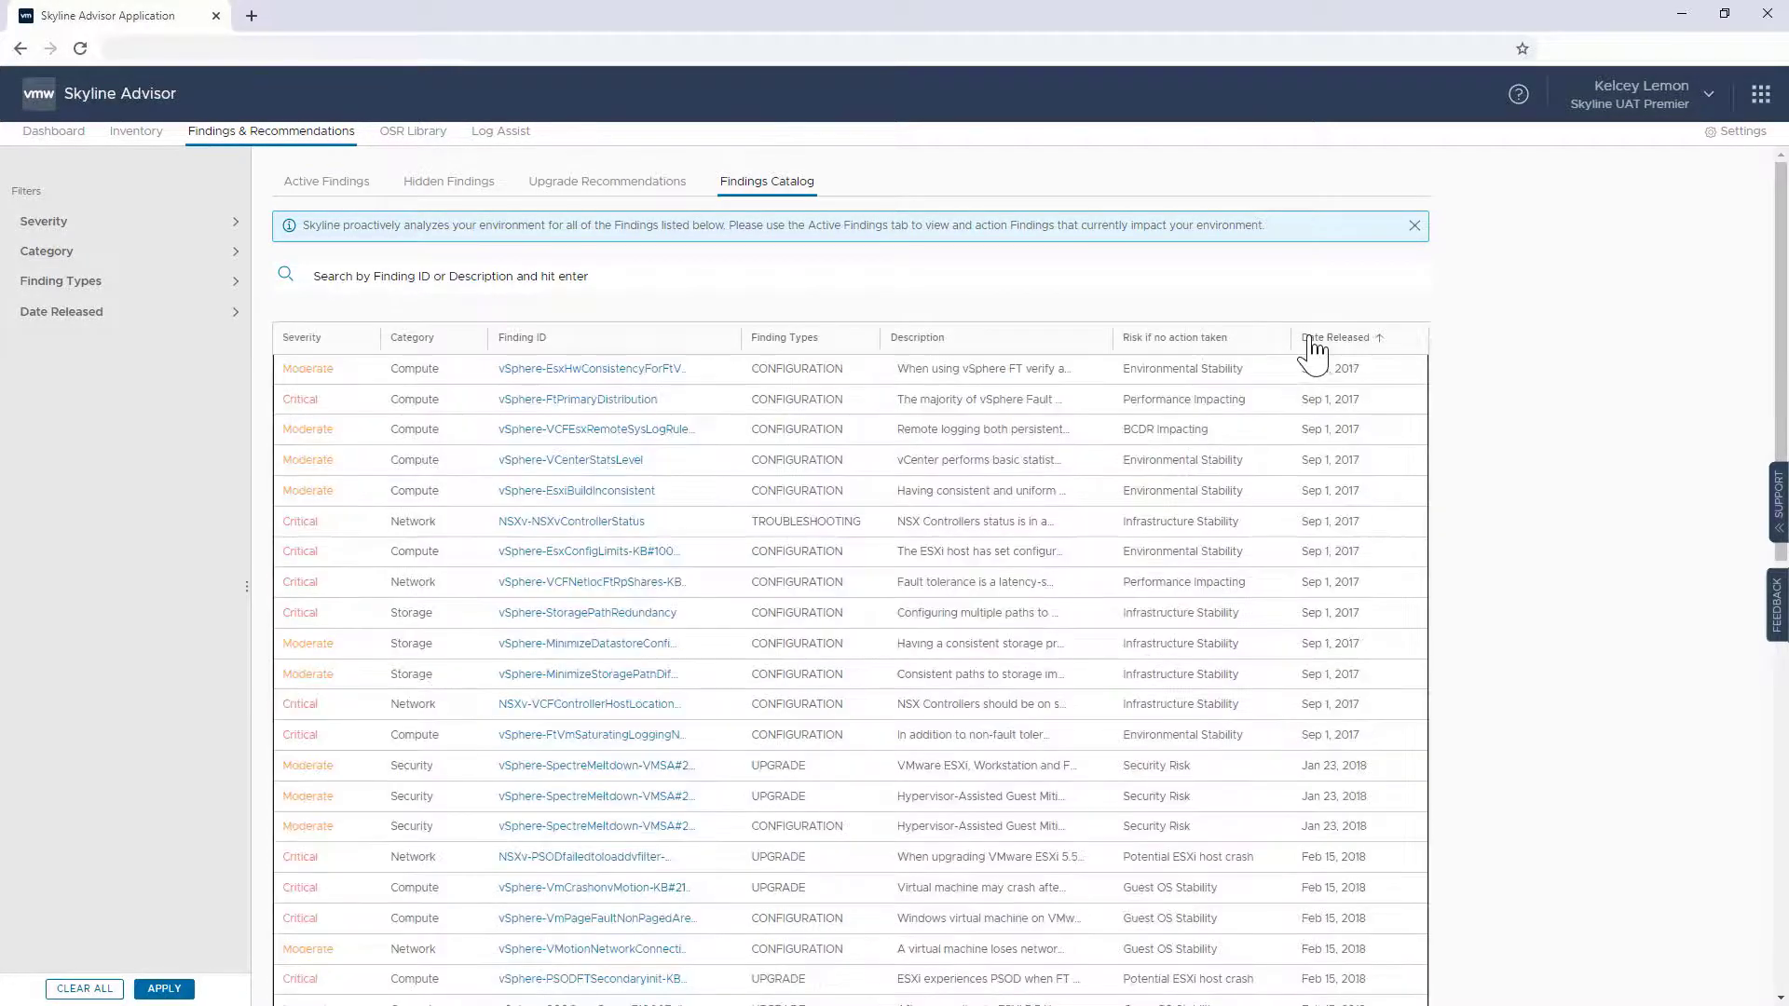
# Search the Findings Catalog for "cert" and clear the search
pyautogui.click(444, 276)
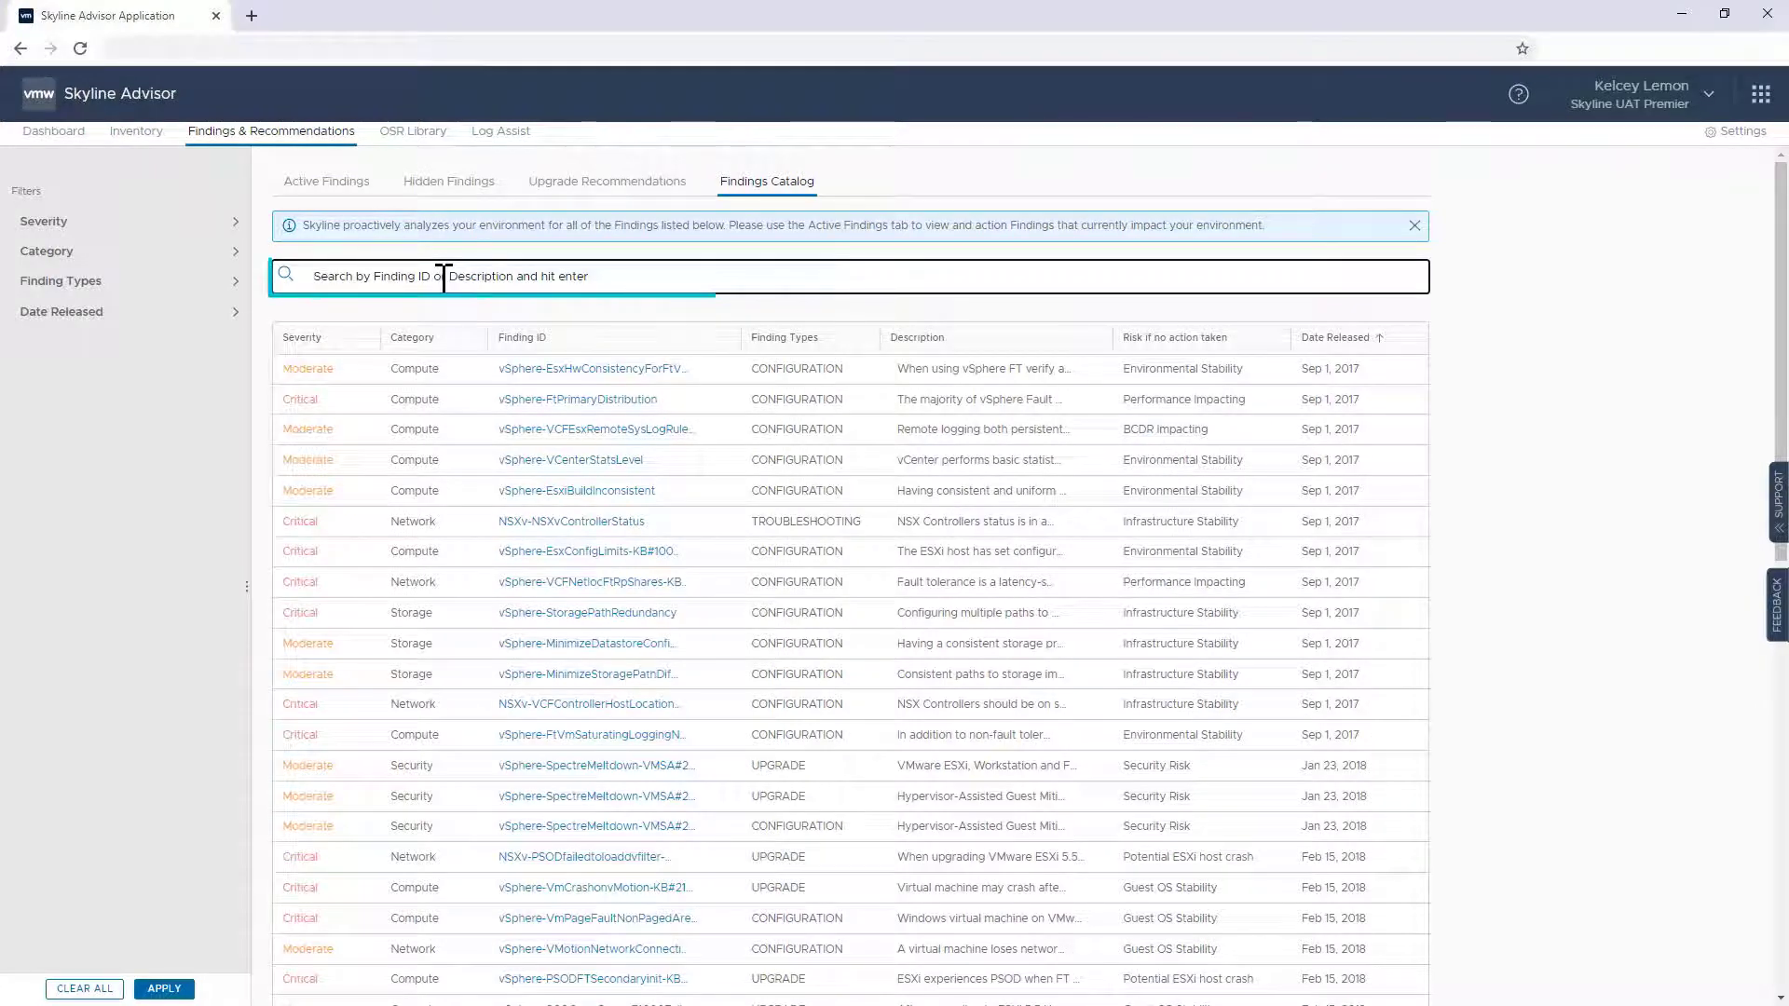
pyautogui.write('cert')
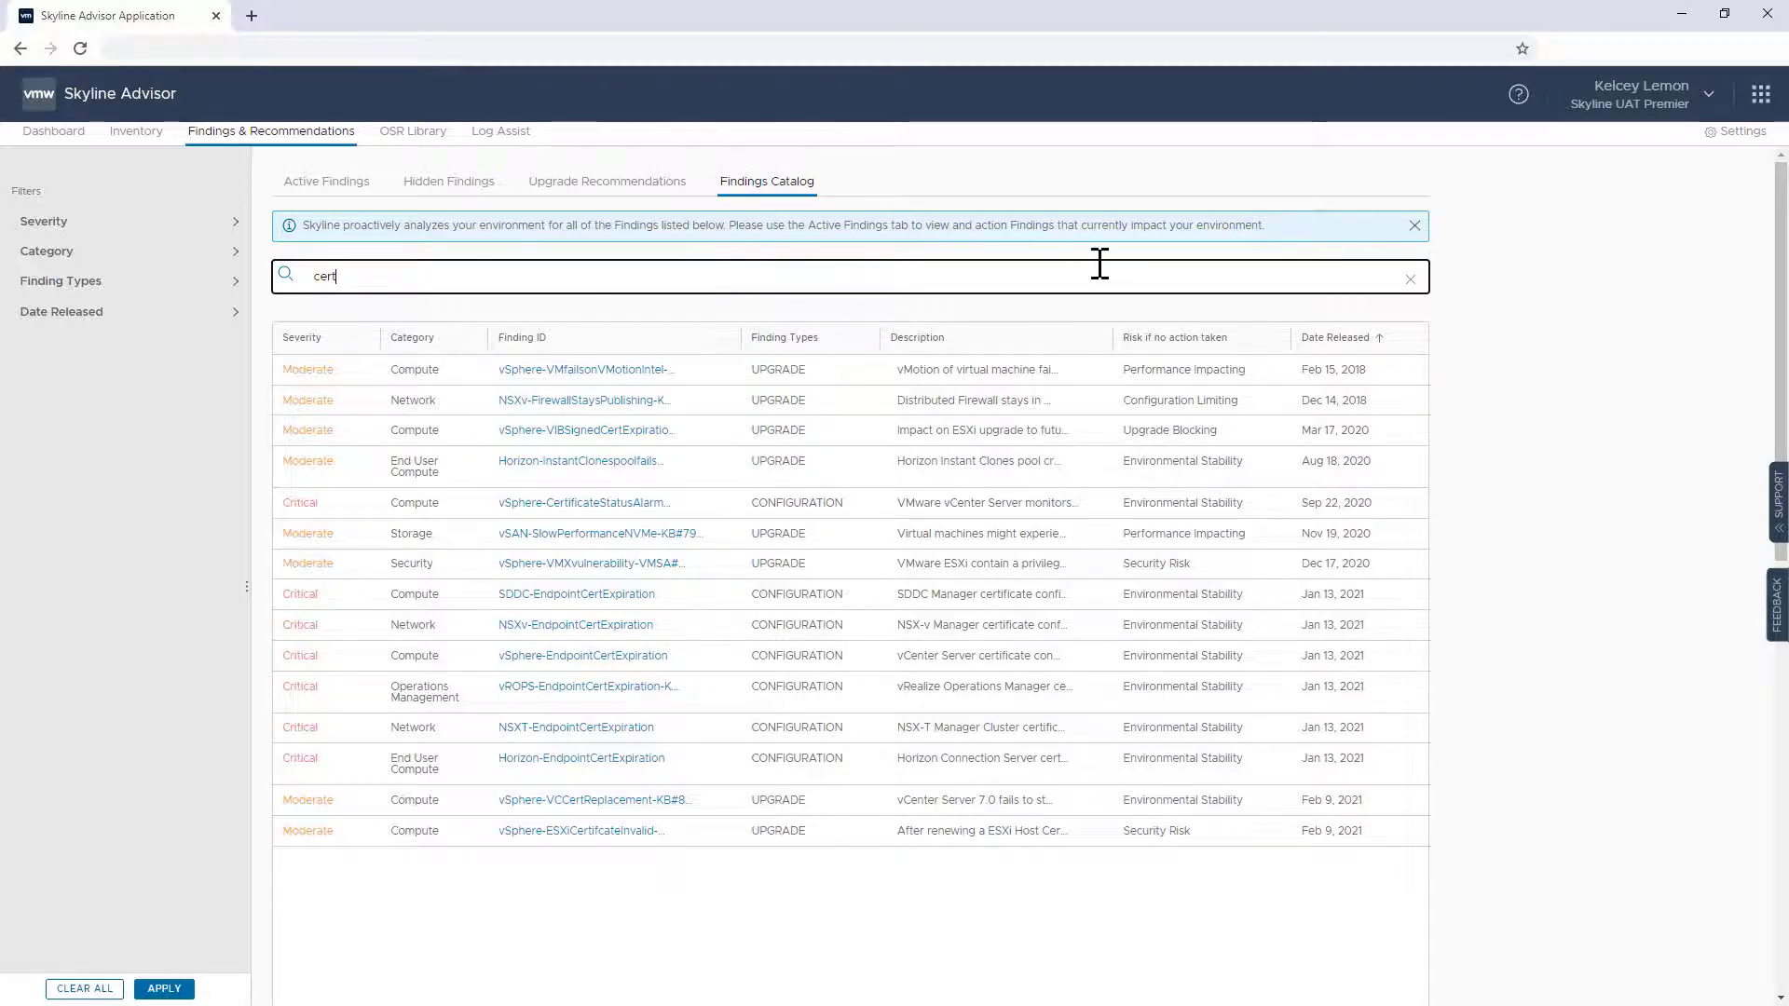
pyautogui.click(1412, 281)
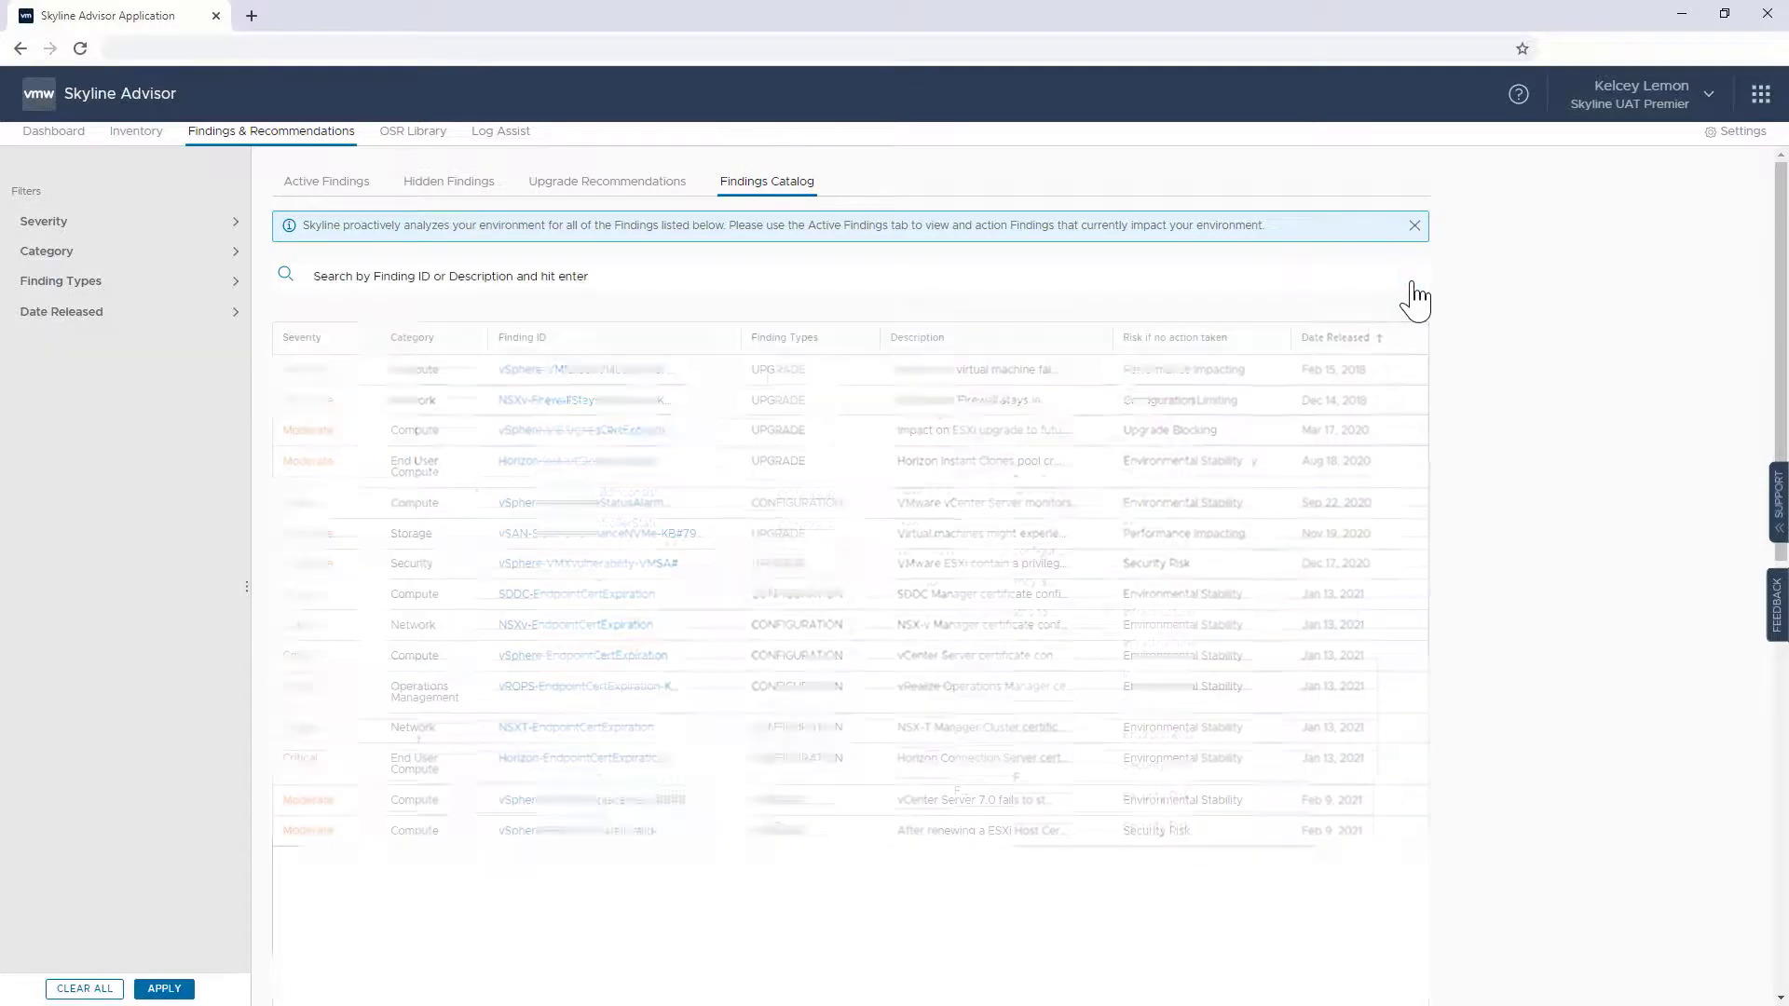
# Filter the Findings Catalog to Critical severity and look through the filtered list
pyautogui.click(36, 224)
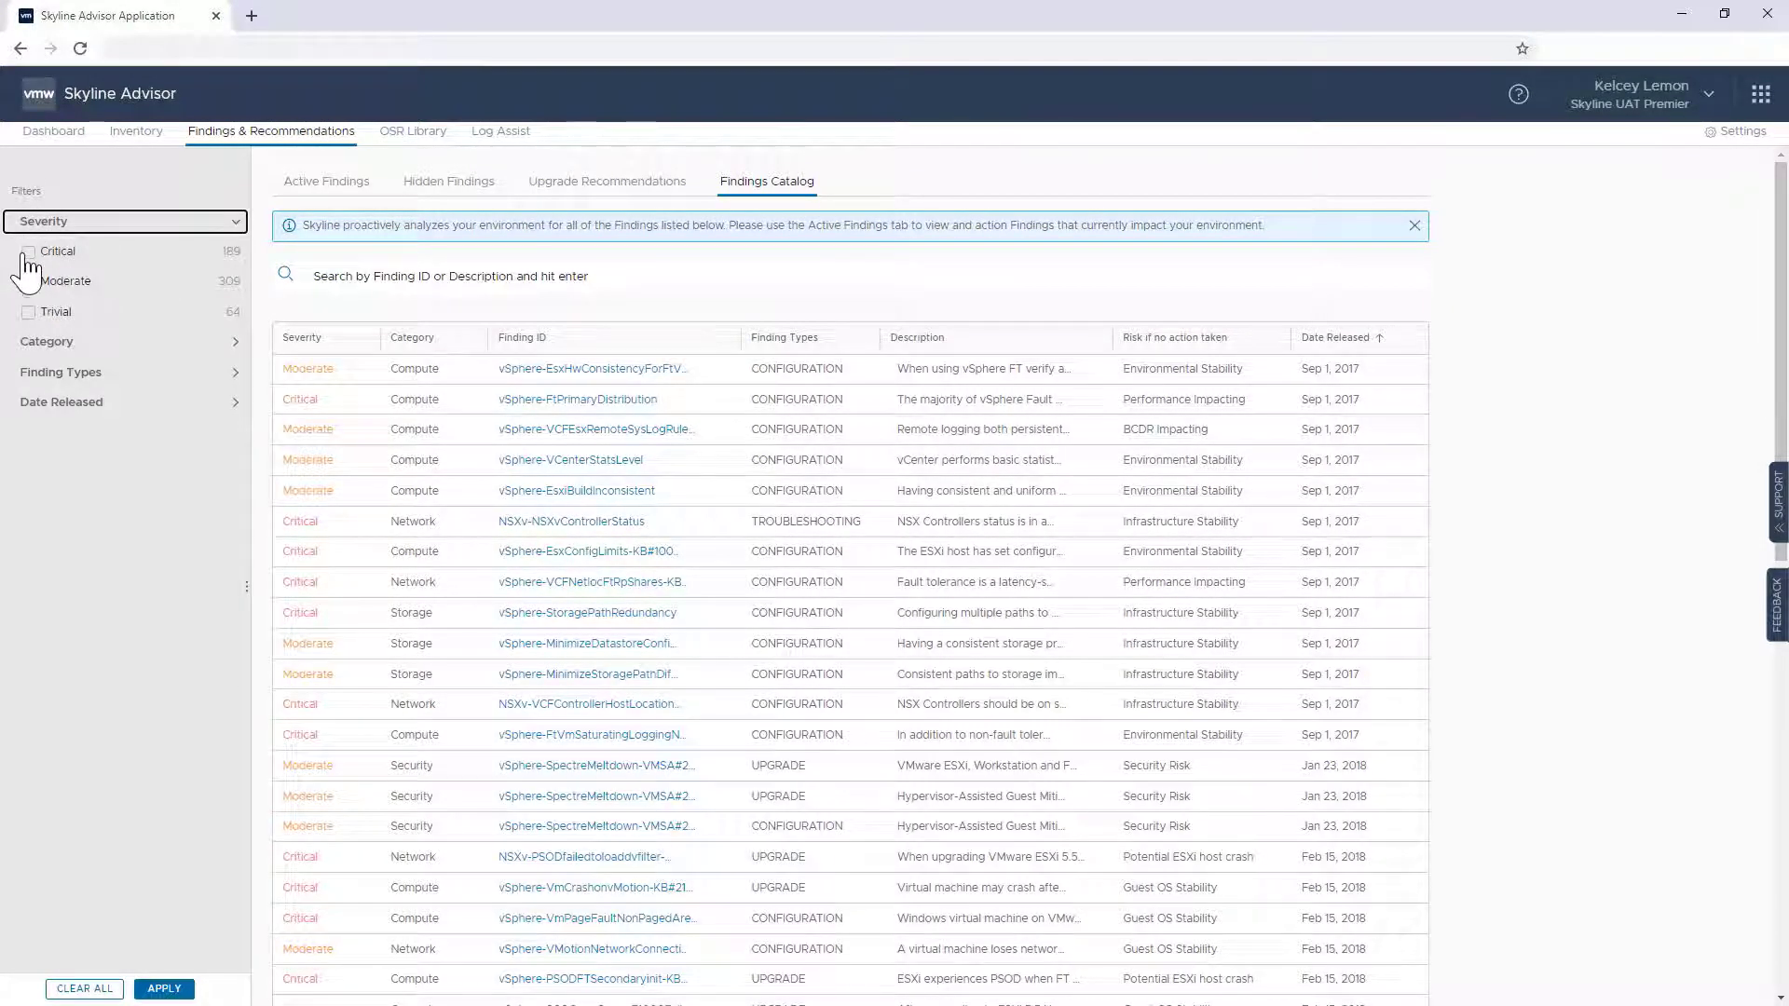
pyautogui.click(28, 251)
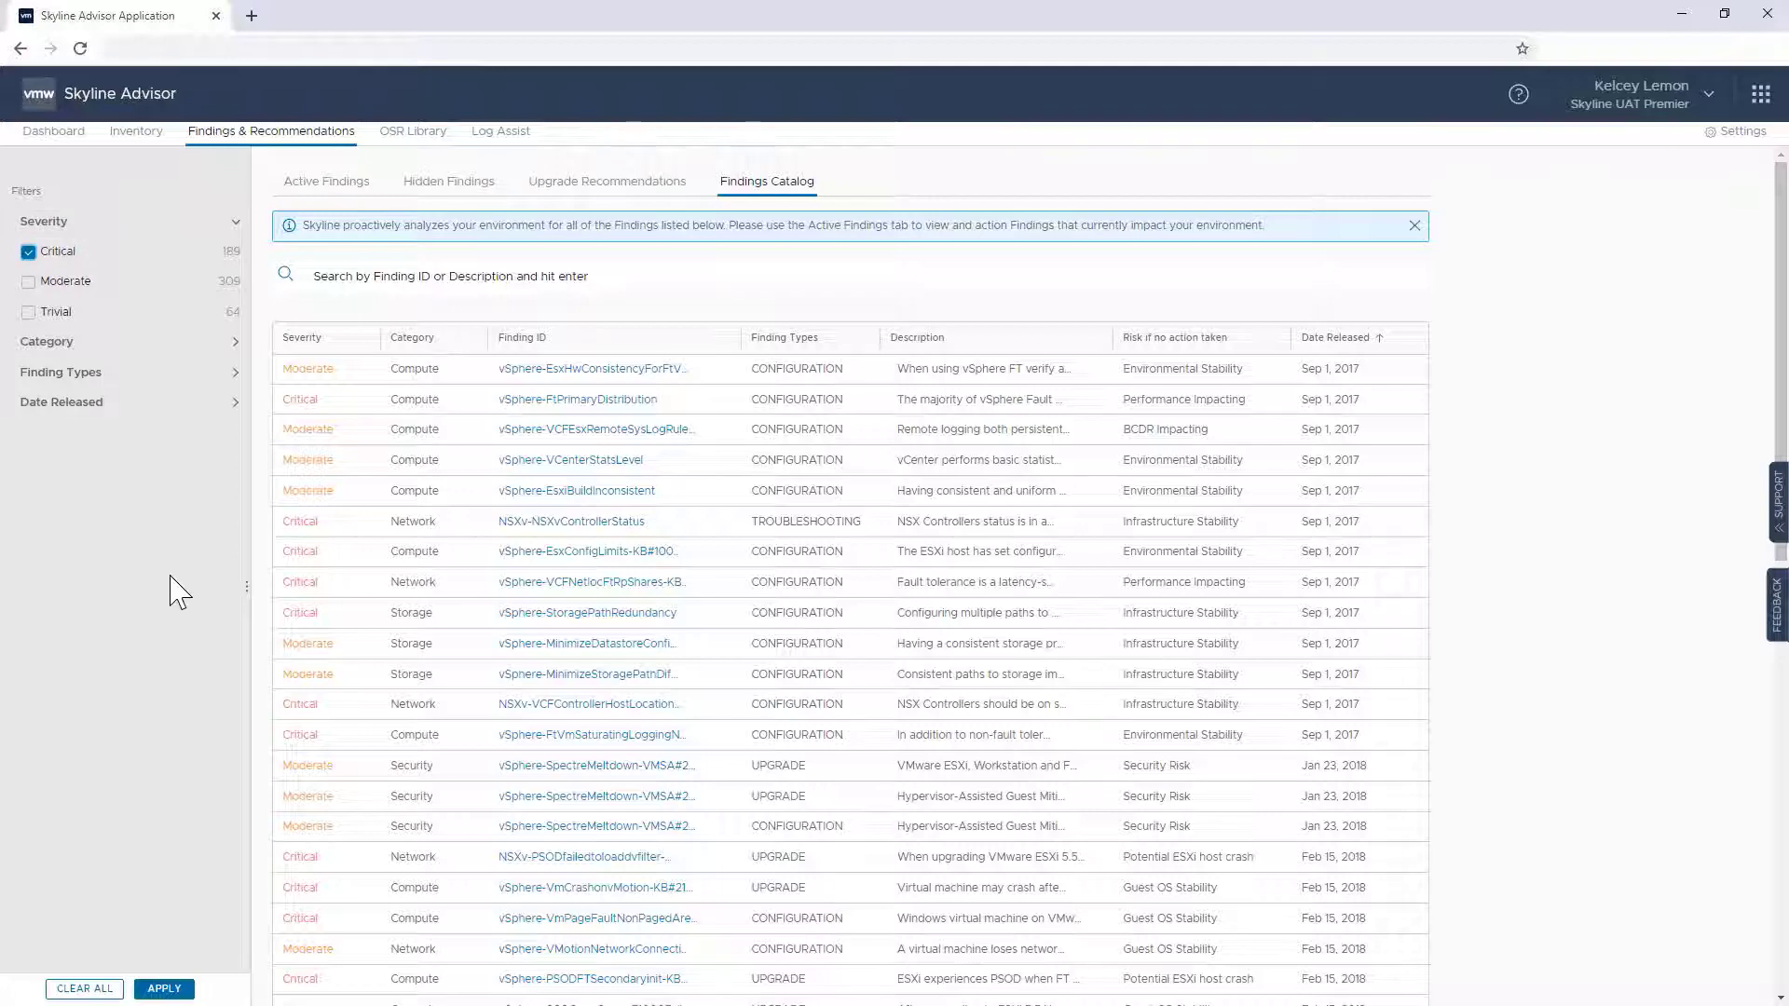
pyautogui.click(164, 988)
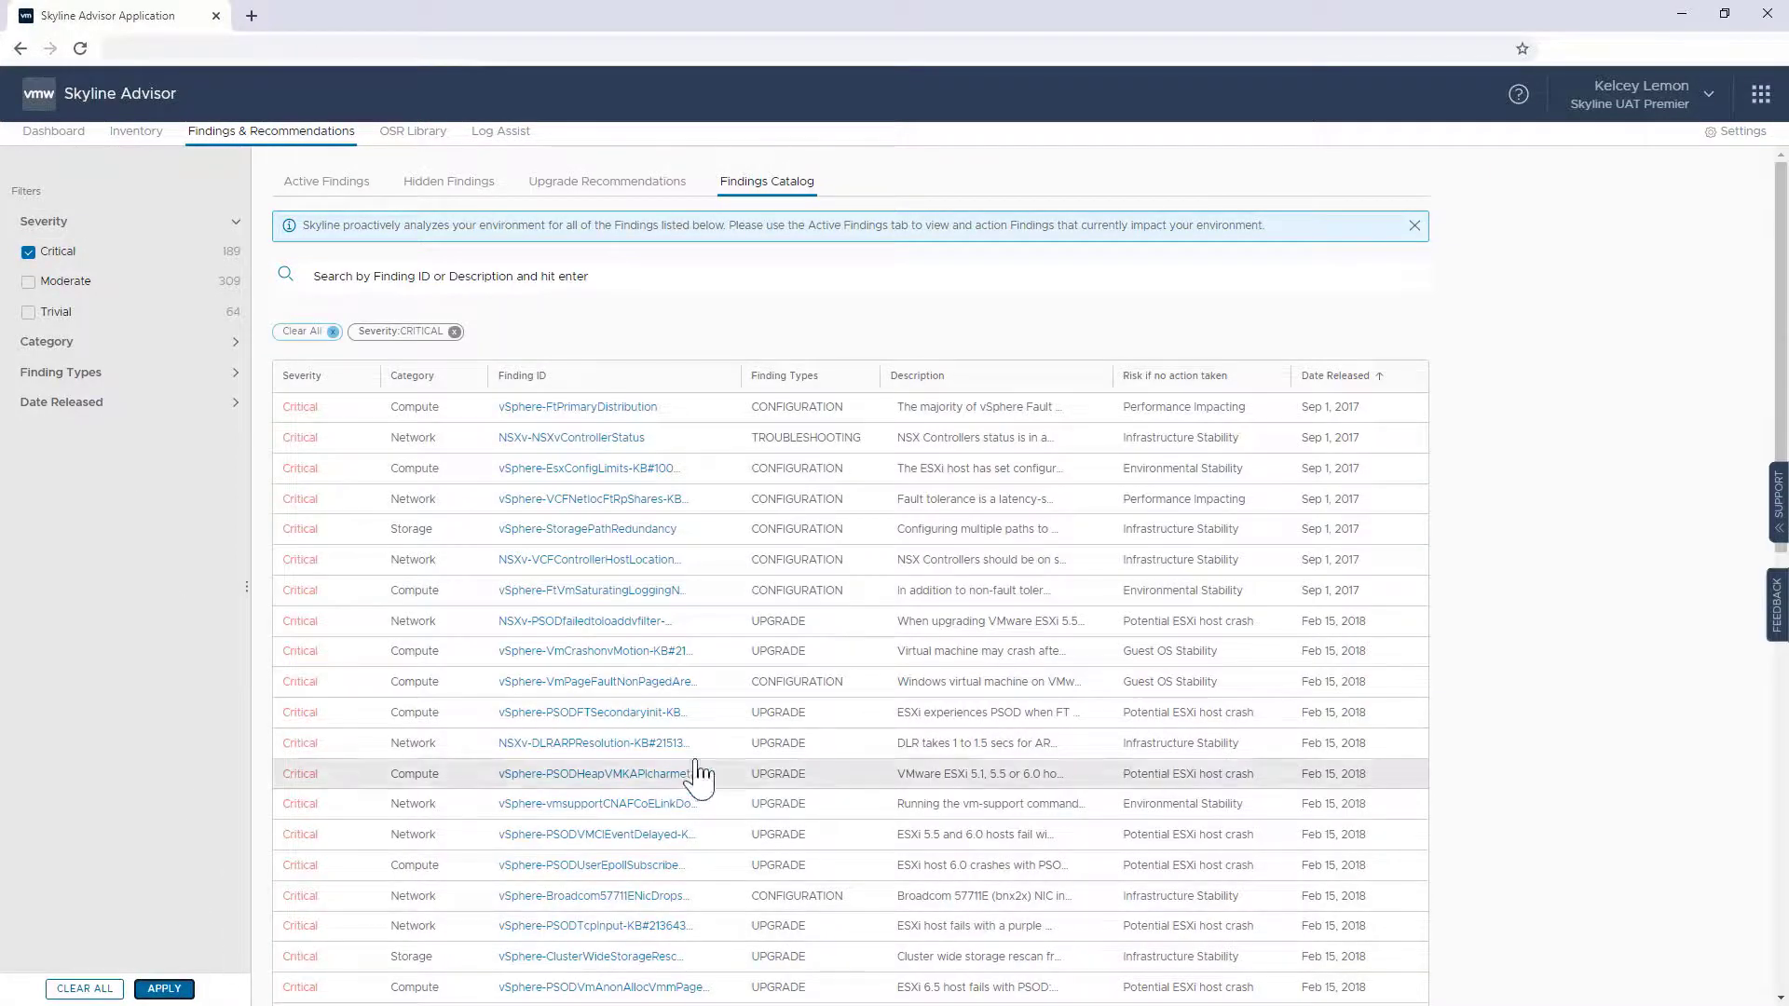
pyautogui.scroll(-5, 835, 596)
pyautogui.scroll(6, 835, 612)
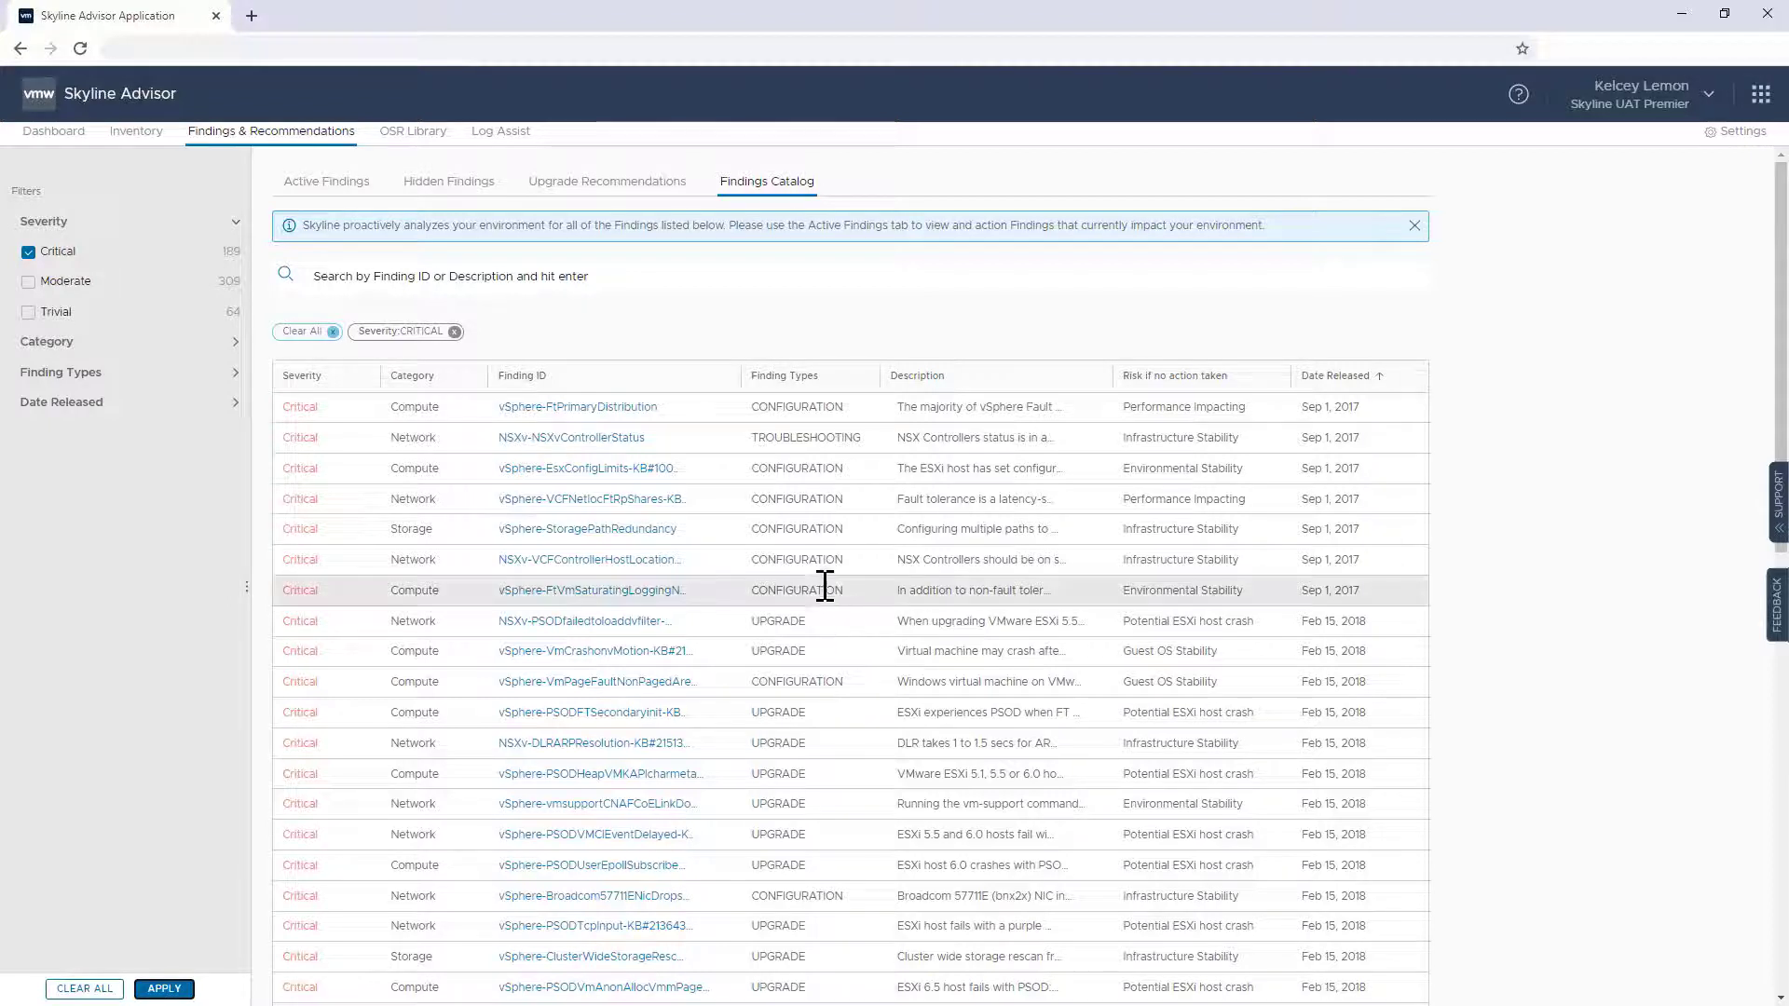
# Download an August 2020 Skyline_UAT_Production operational summary report as DOCX from the OSR Library
pyautogui.click(412, 139)
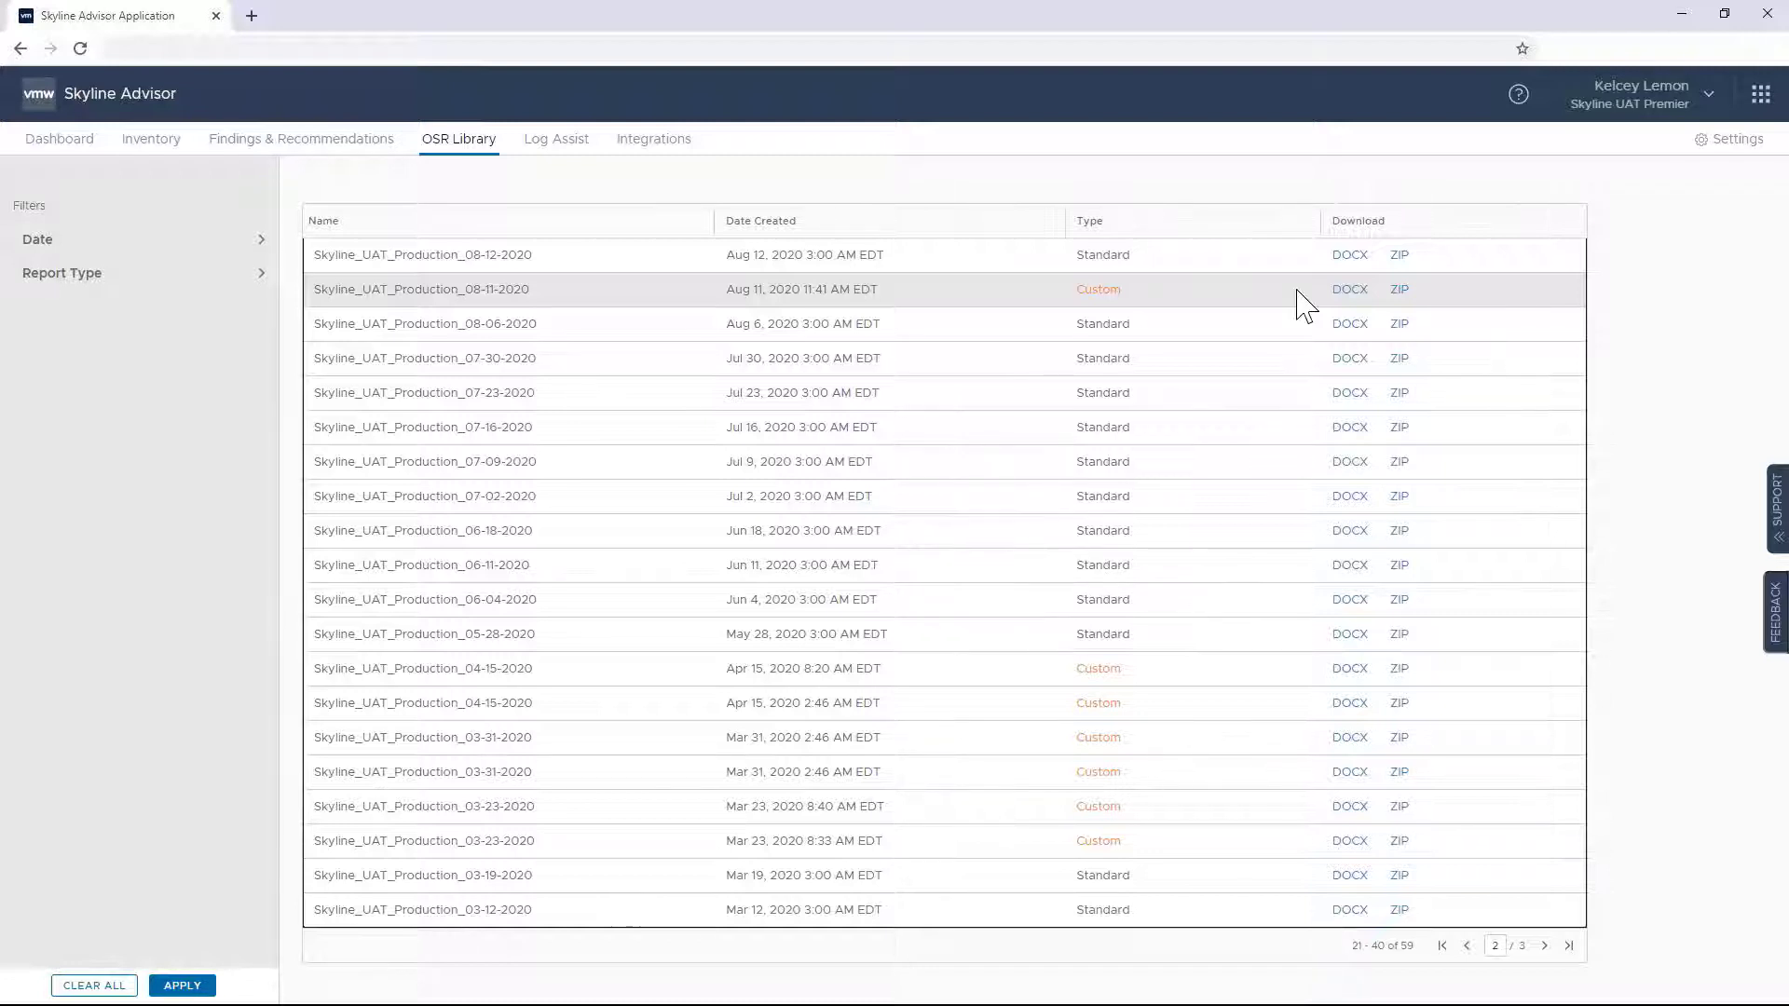
pyautogui.click(1343, 259)
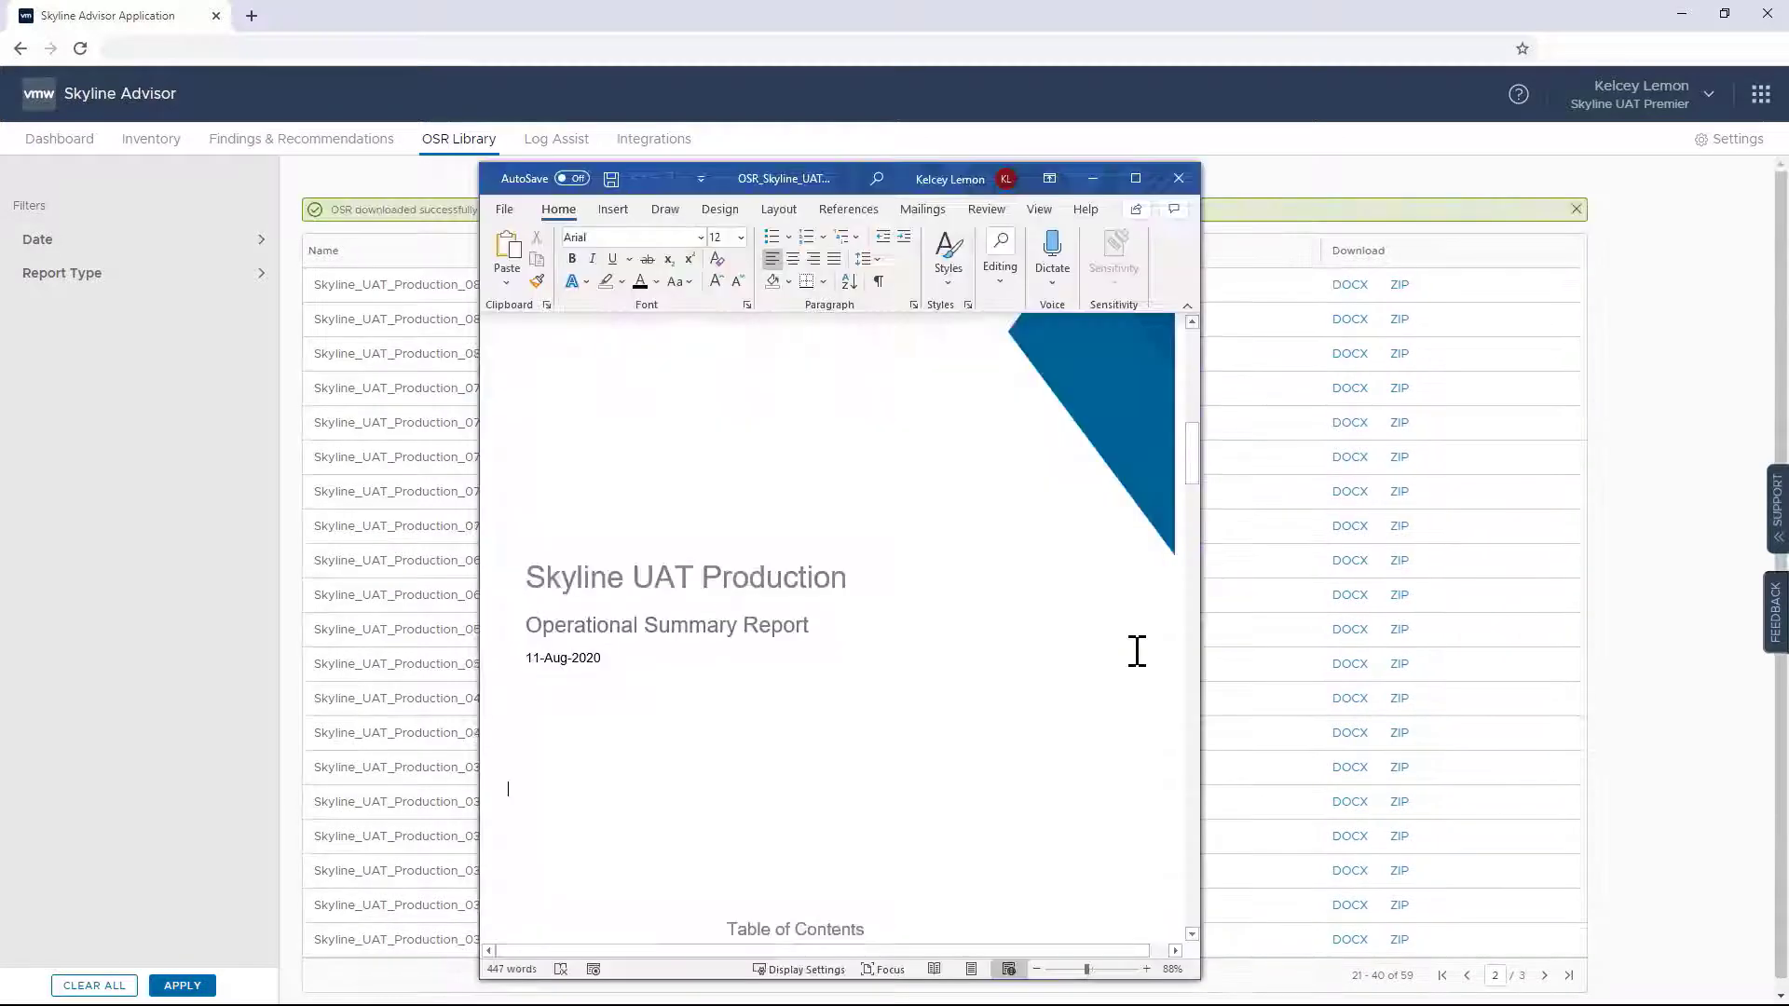
# Look through the downloaded operational summary report from the Deployment Summary to the Proactive Findings Detail, and close the document
pyautogui.scroll(-5, 1138, 644)
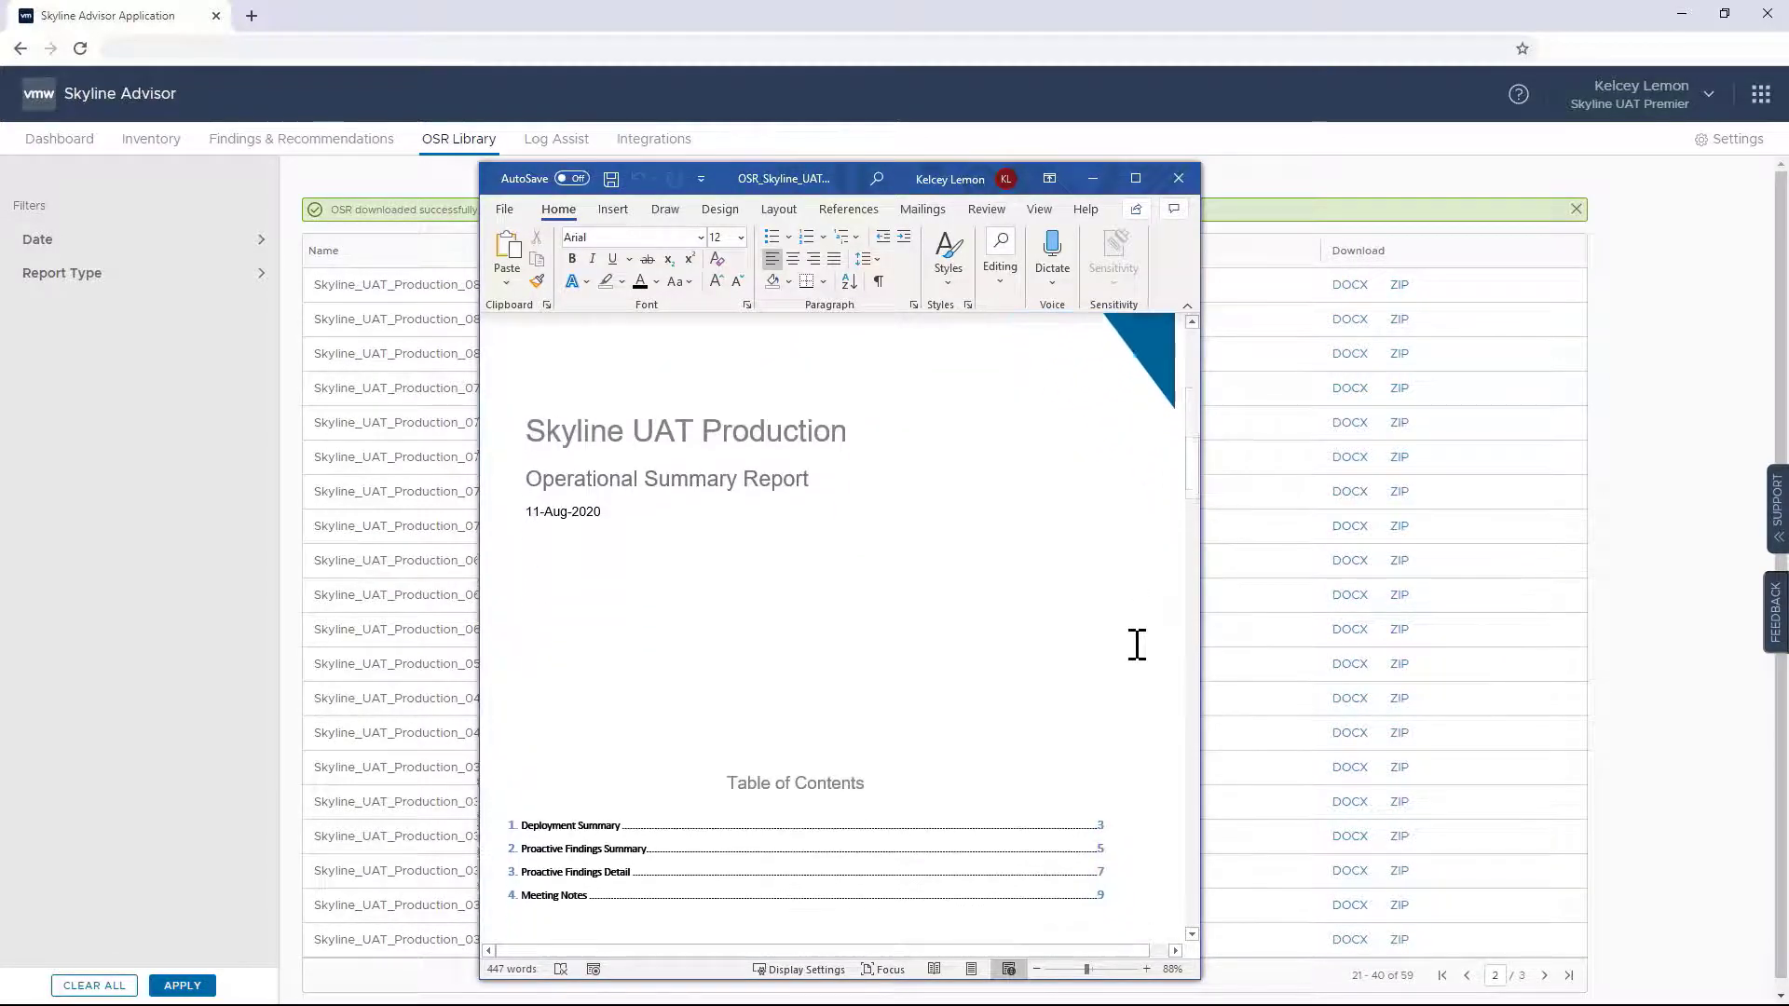
pyautogui.scroll(-10, 1137, 644)
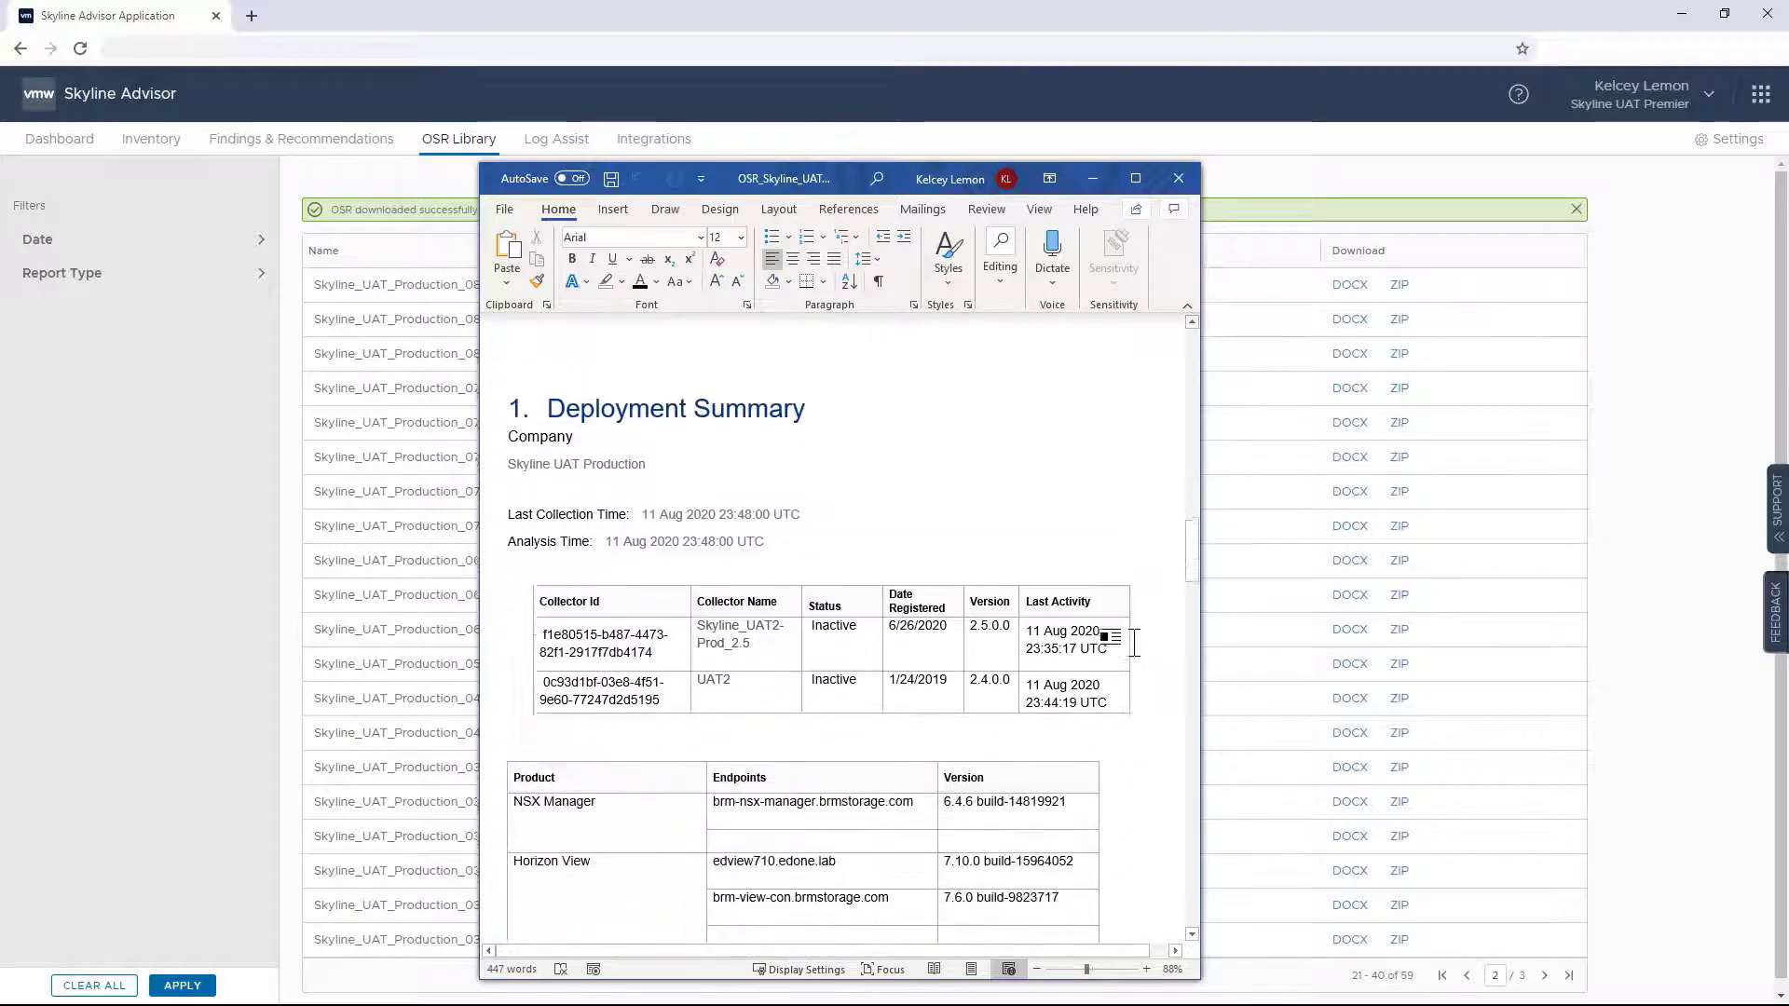
pyautogui.scroll(-10, 1134, 643)
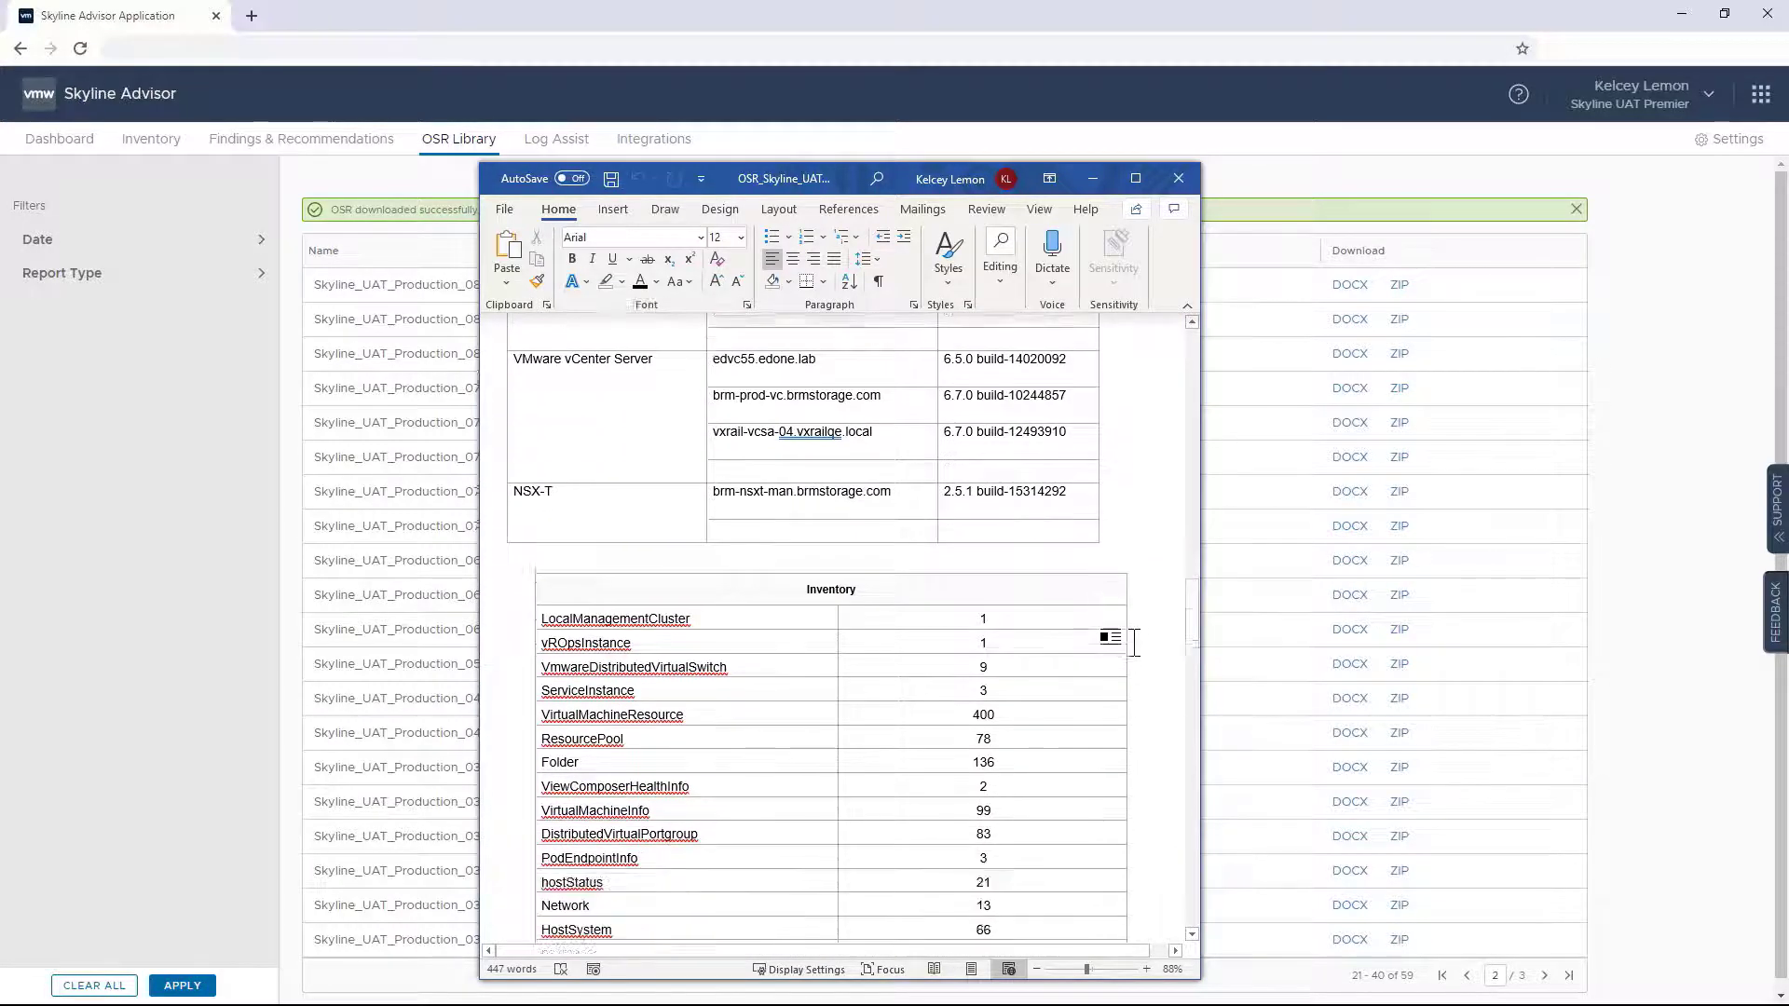
pyautogui.scroll(-10, 1134, 642)
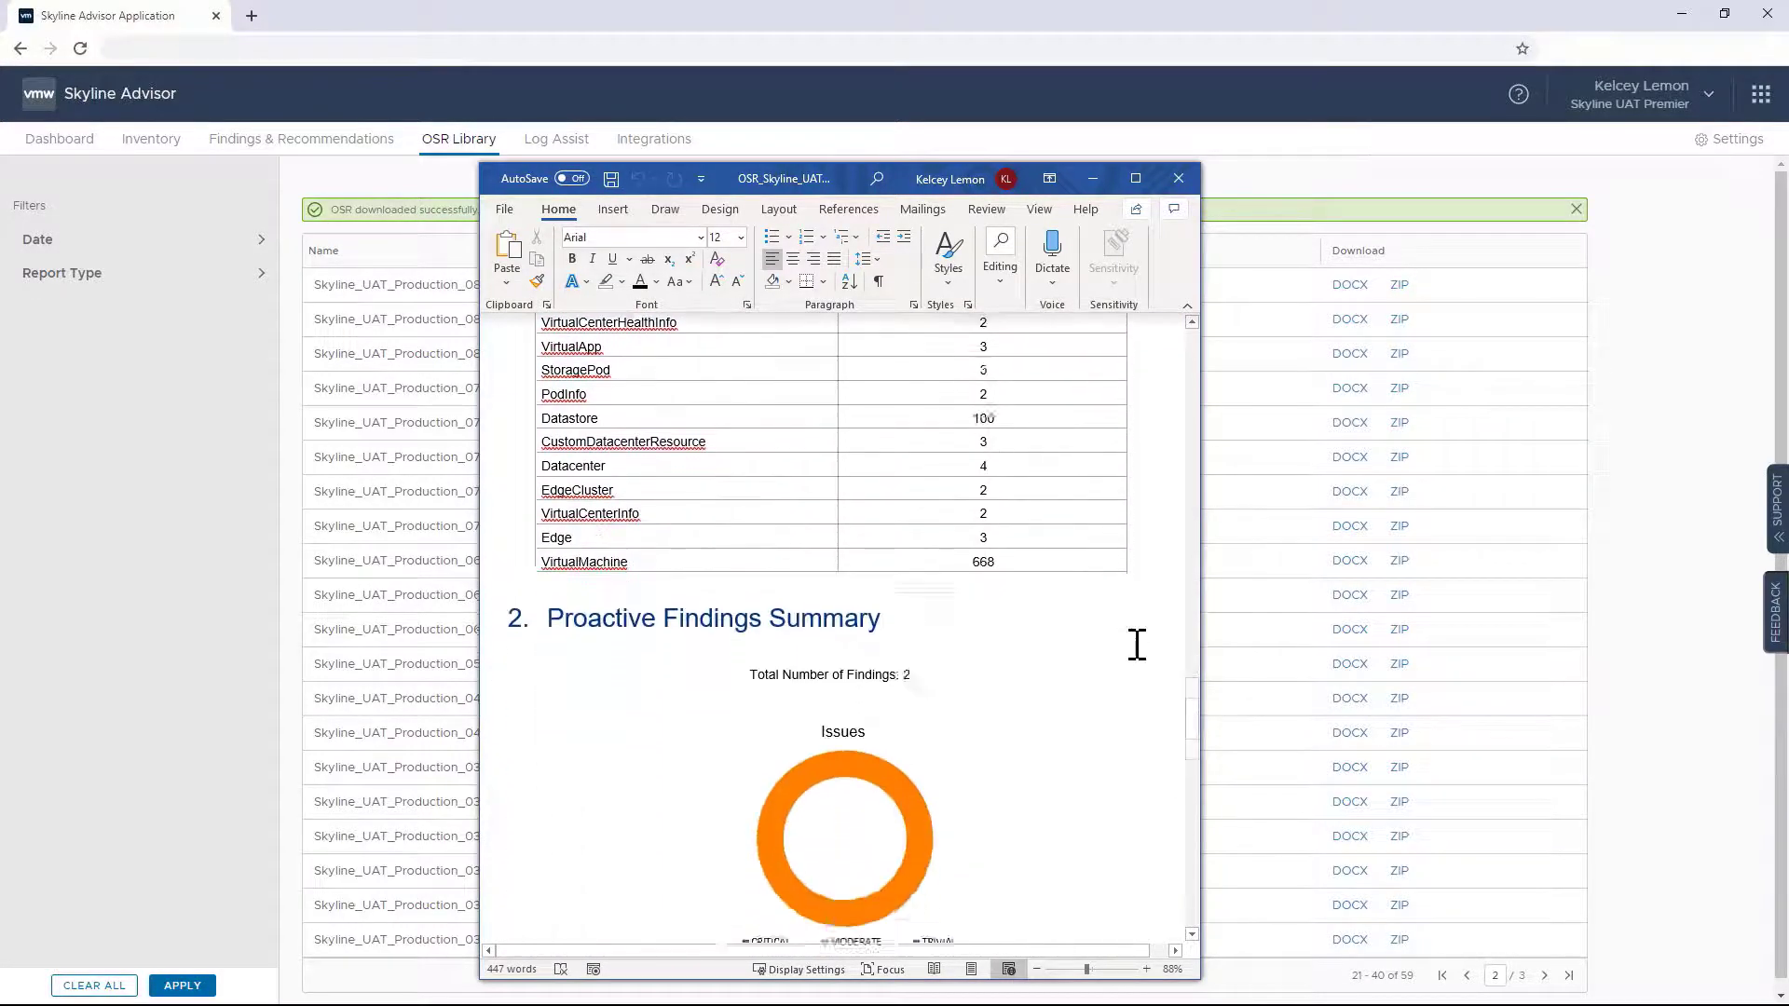
pyautogui.scroll(-10, 1136, 644)
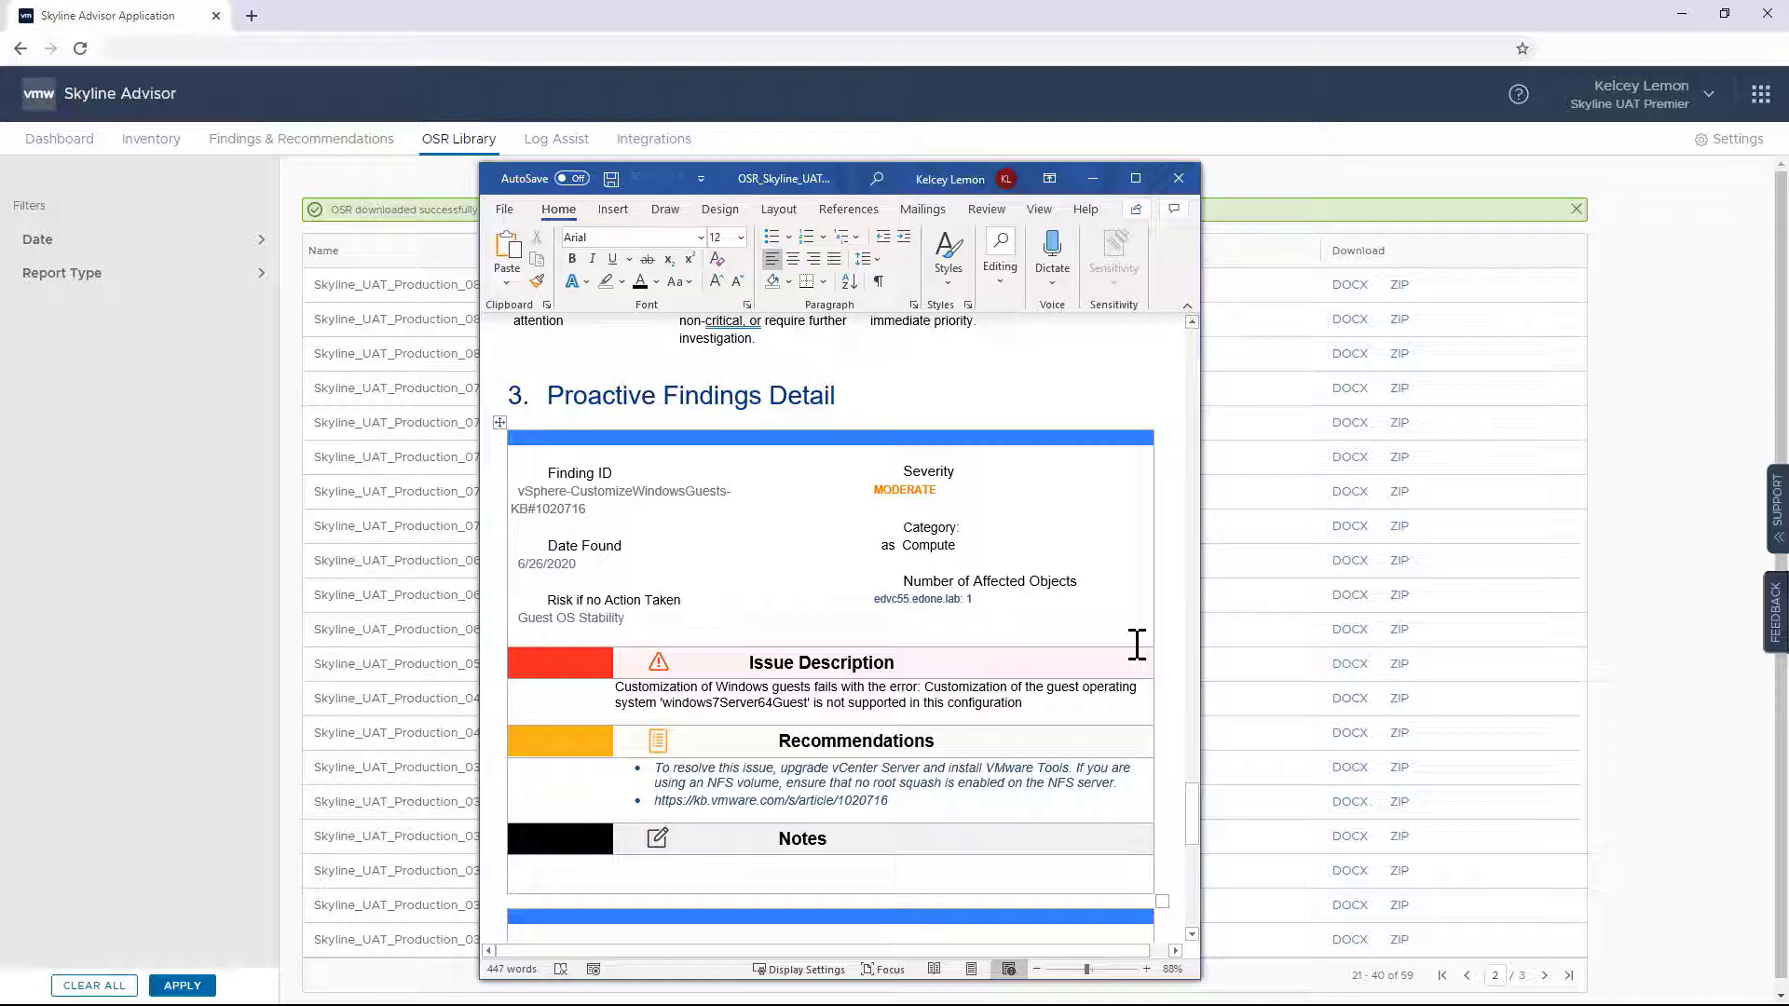
pyautogui.click(1179, 179)
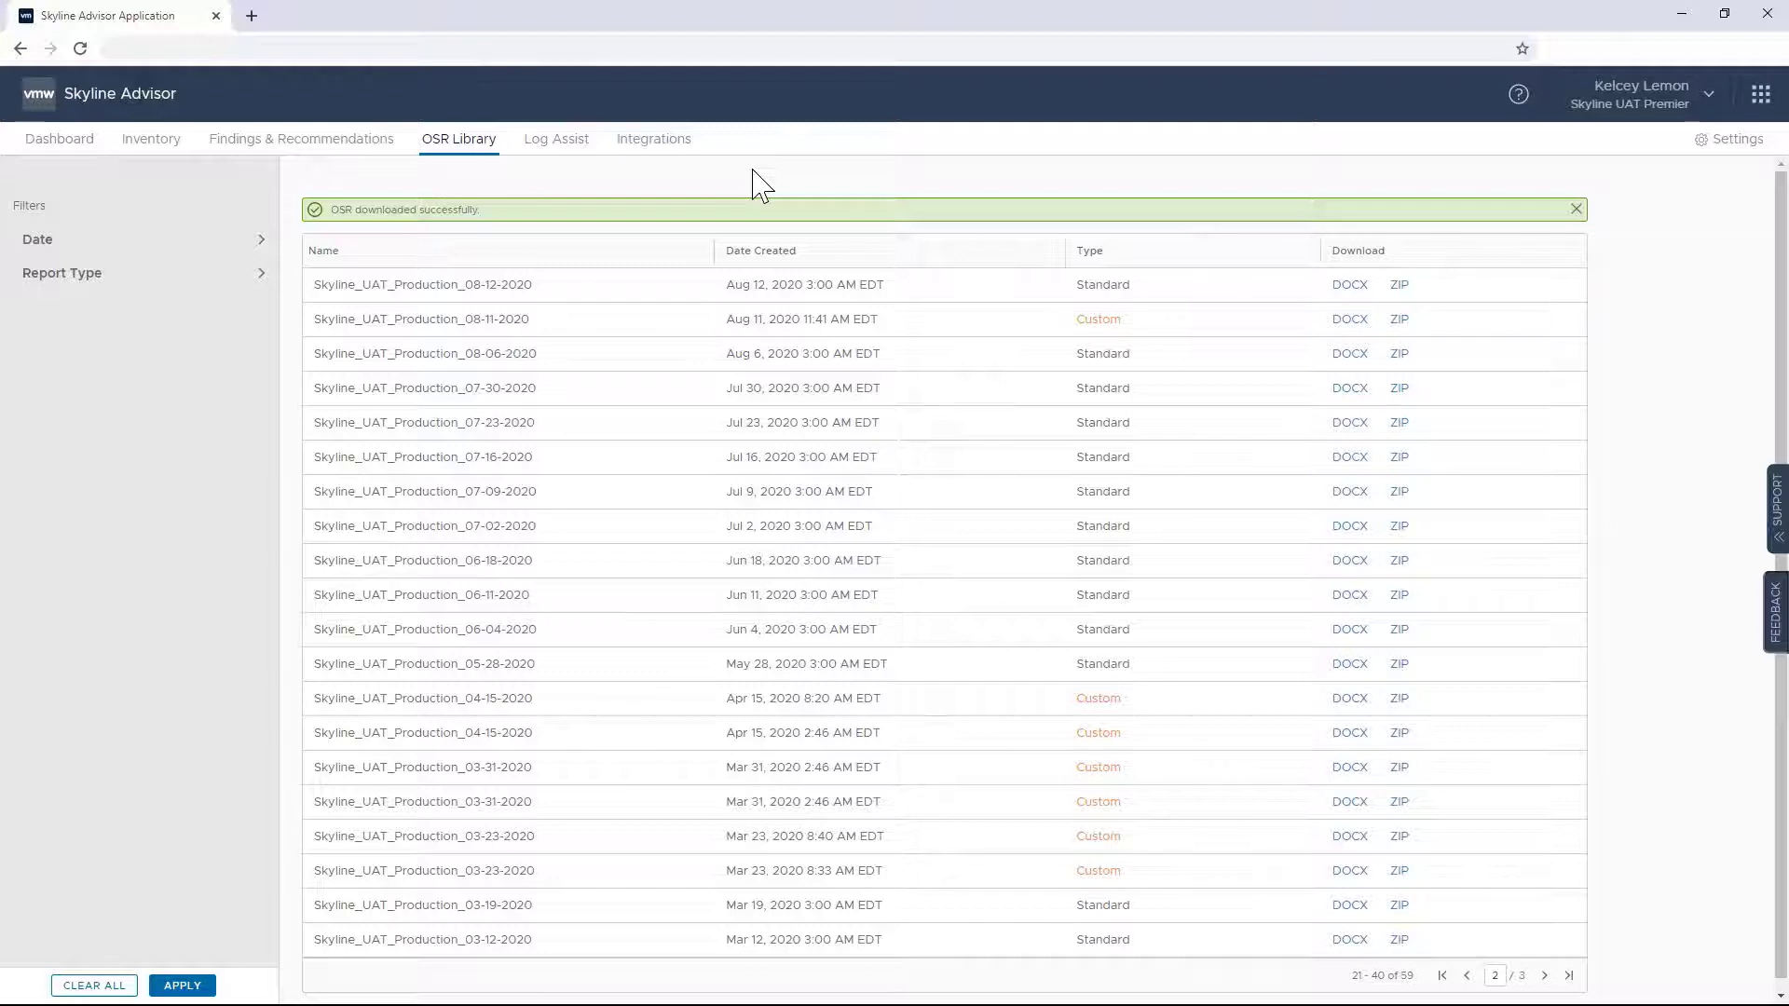
# Prepare a Log Assist transfer for the first listed support request, selecting the NSX Manager brm-nsx-manager.brmstorage.com as its inventory
pyautogui.click(565, 144)
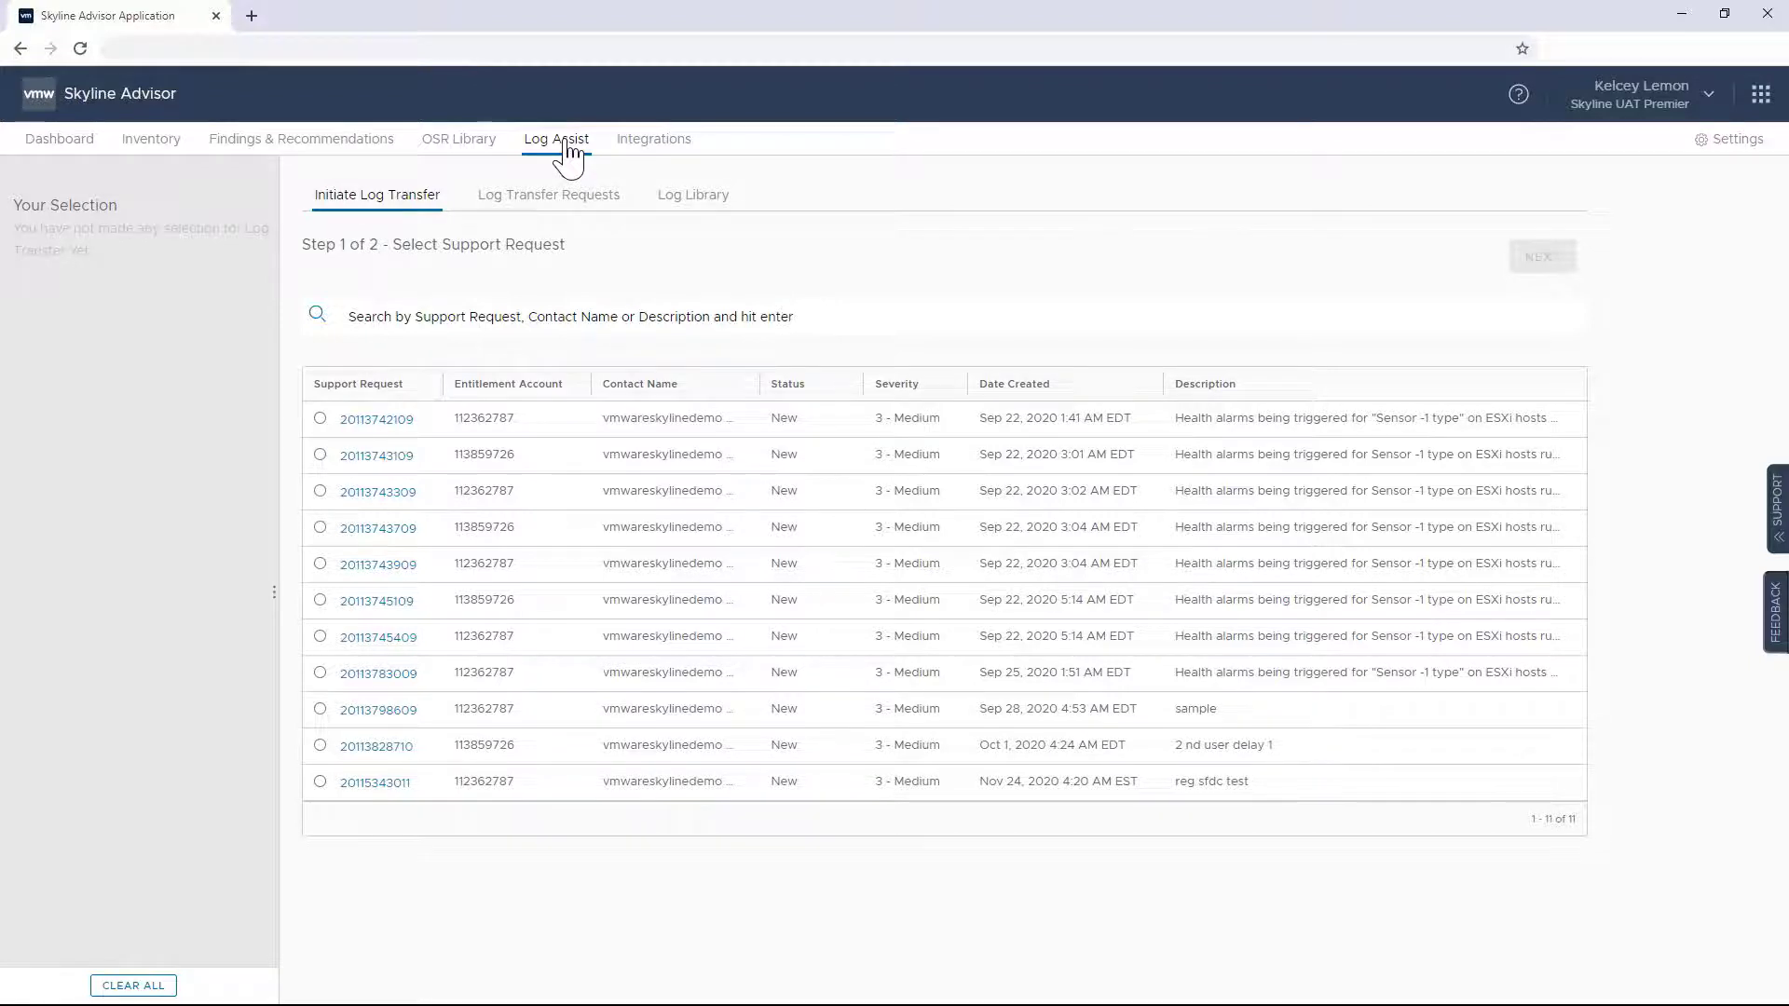
pyautogui.click(319, 419)
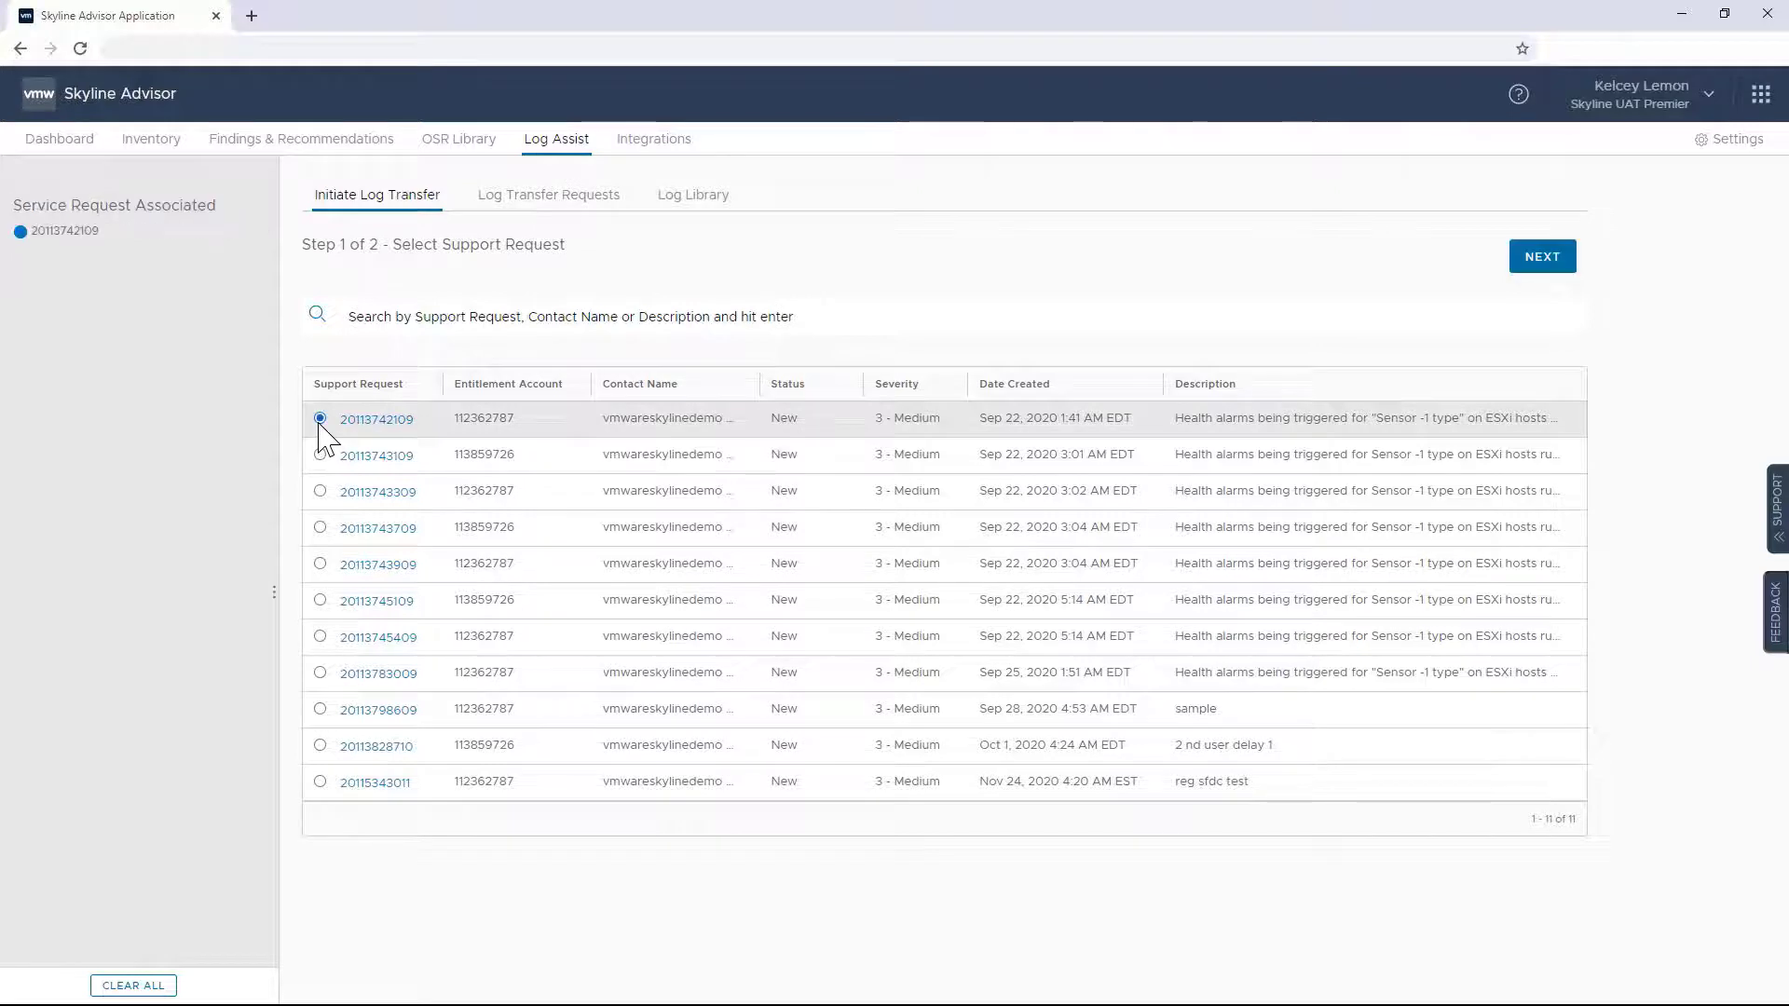
pyautogui.click(1543, 257)
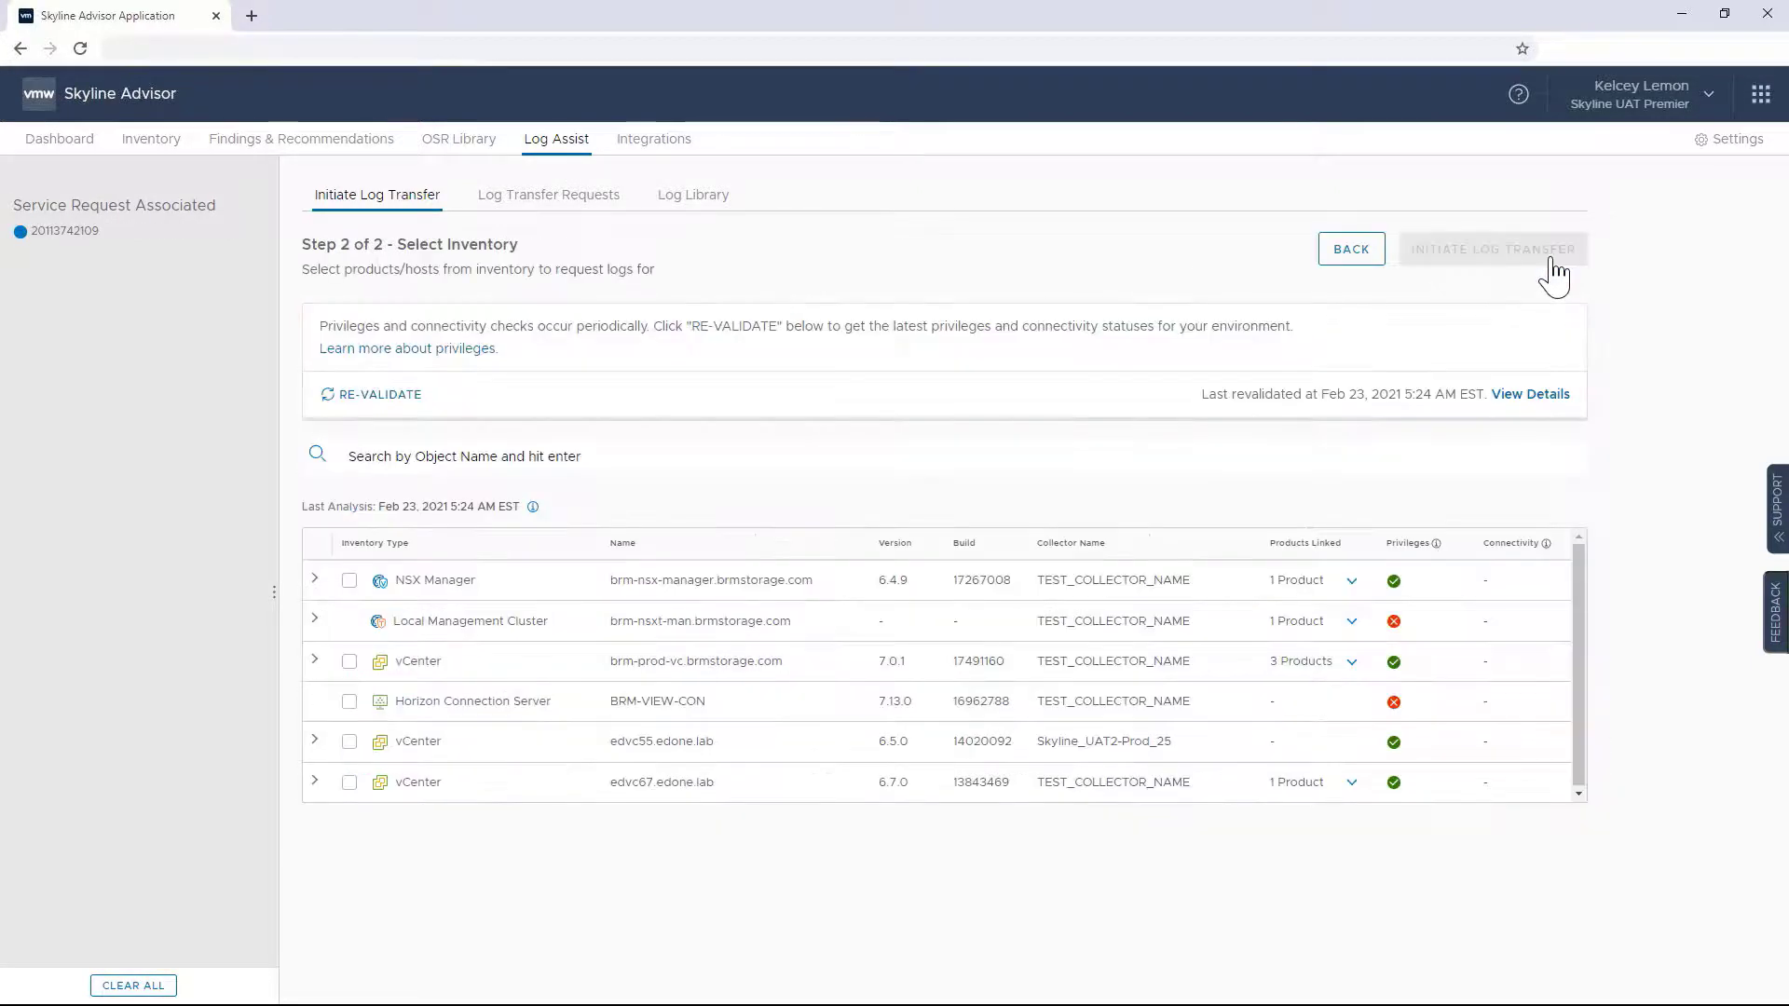
pyautogui.click(350, 580)
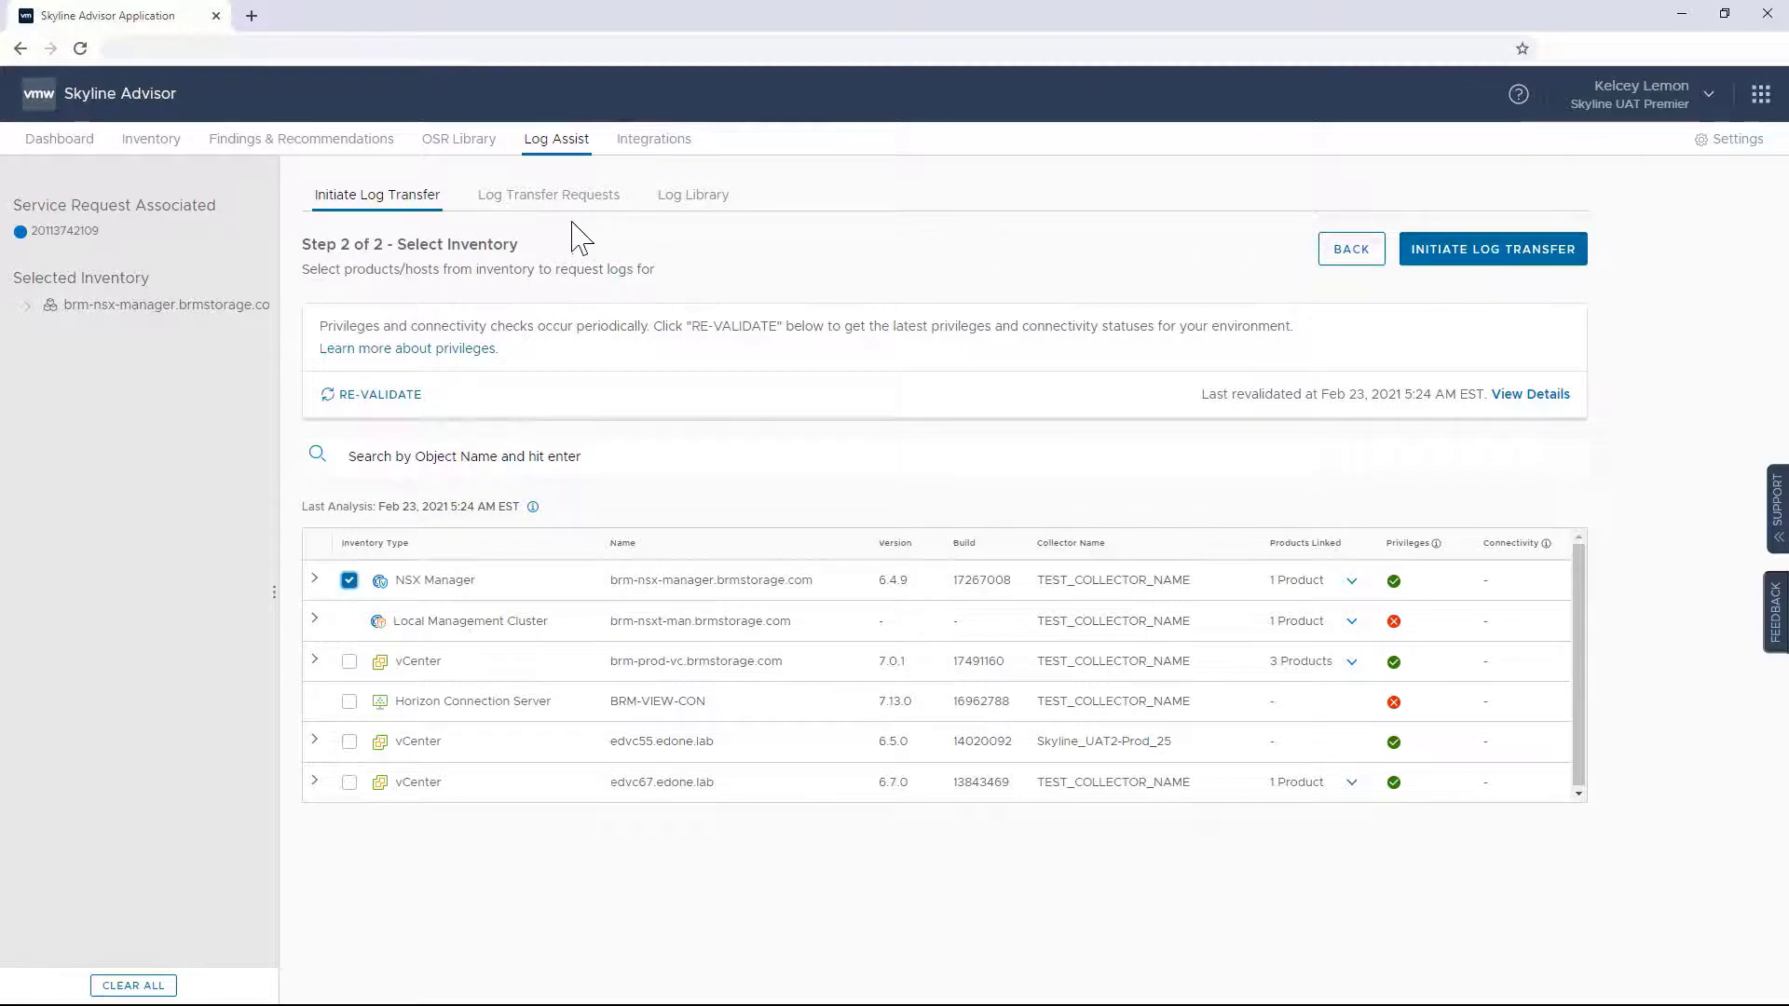
# Try Auto Approve Log Requests on and off for the log transfer requests, and view the Log Library
pyautogui.click(548, 199)
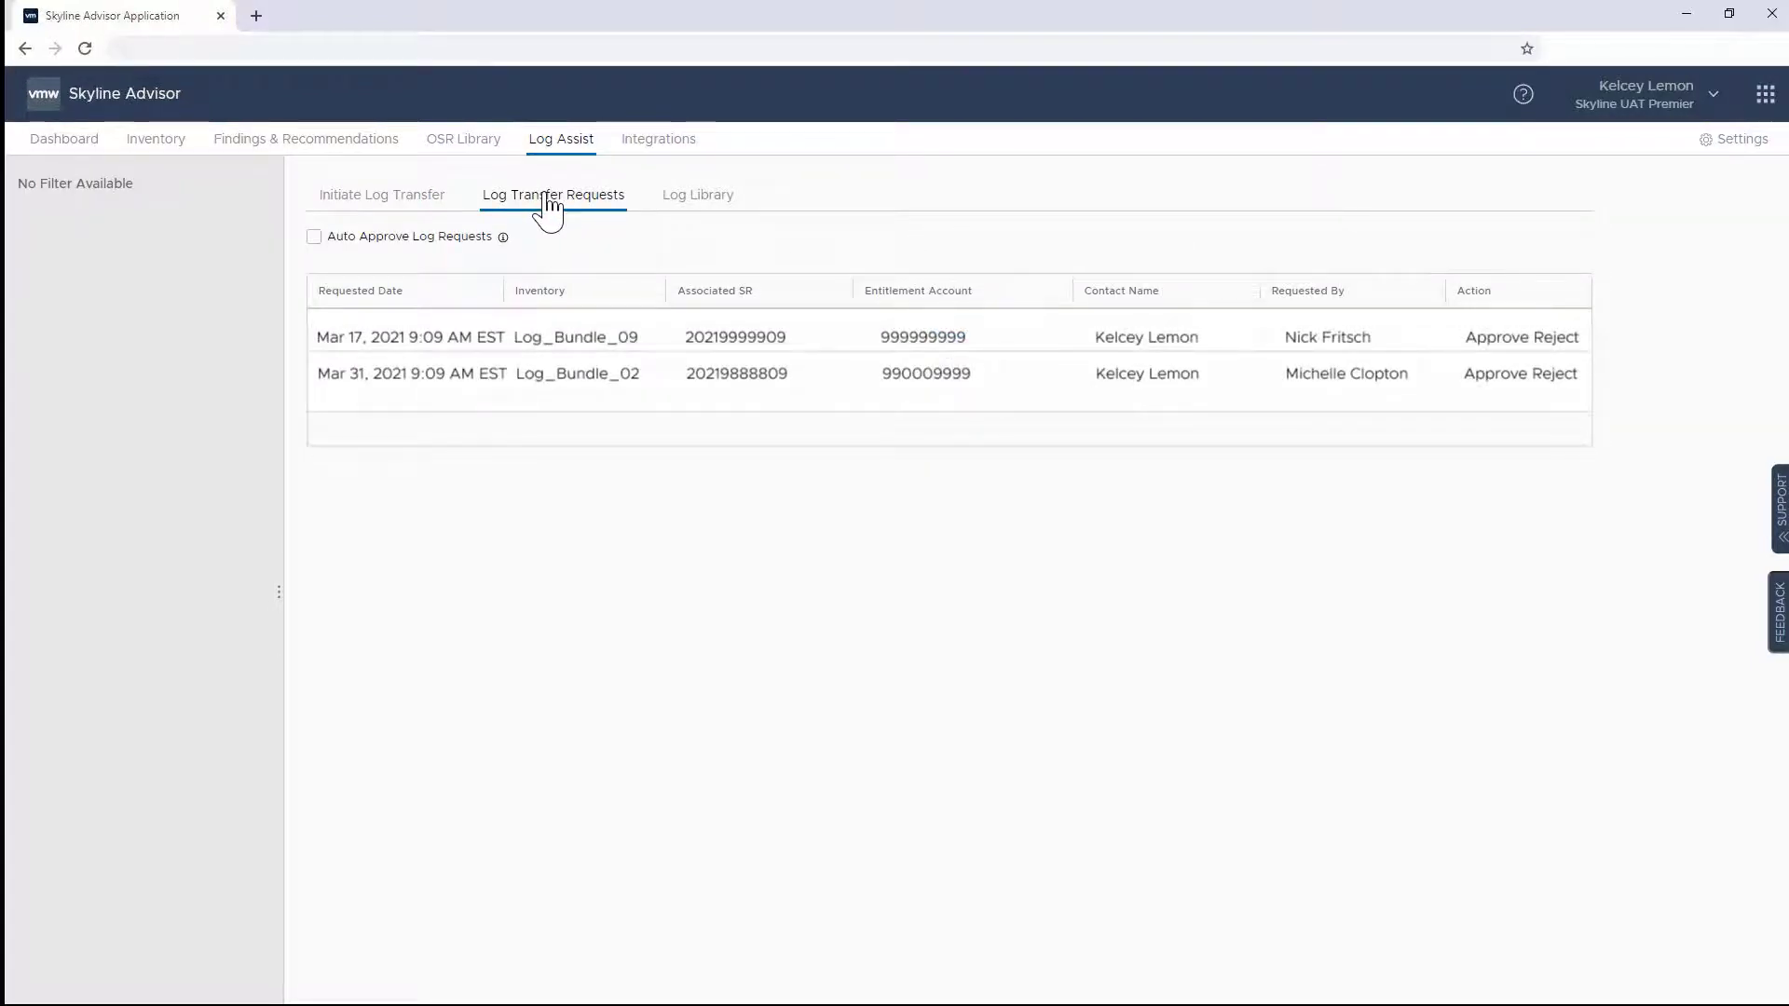
pyautogui.click(314, 238)
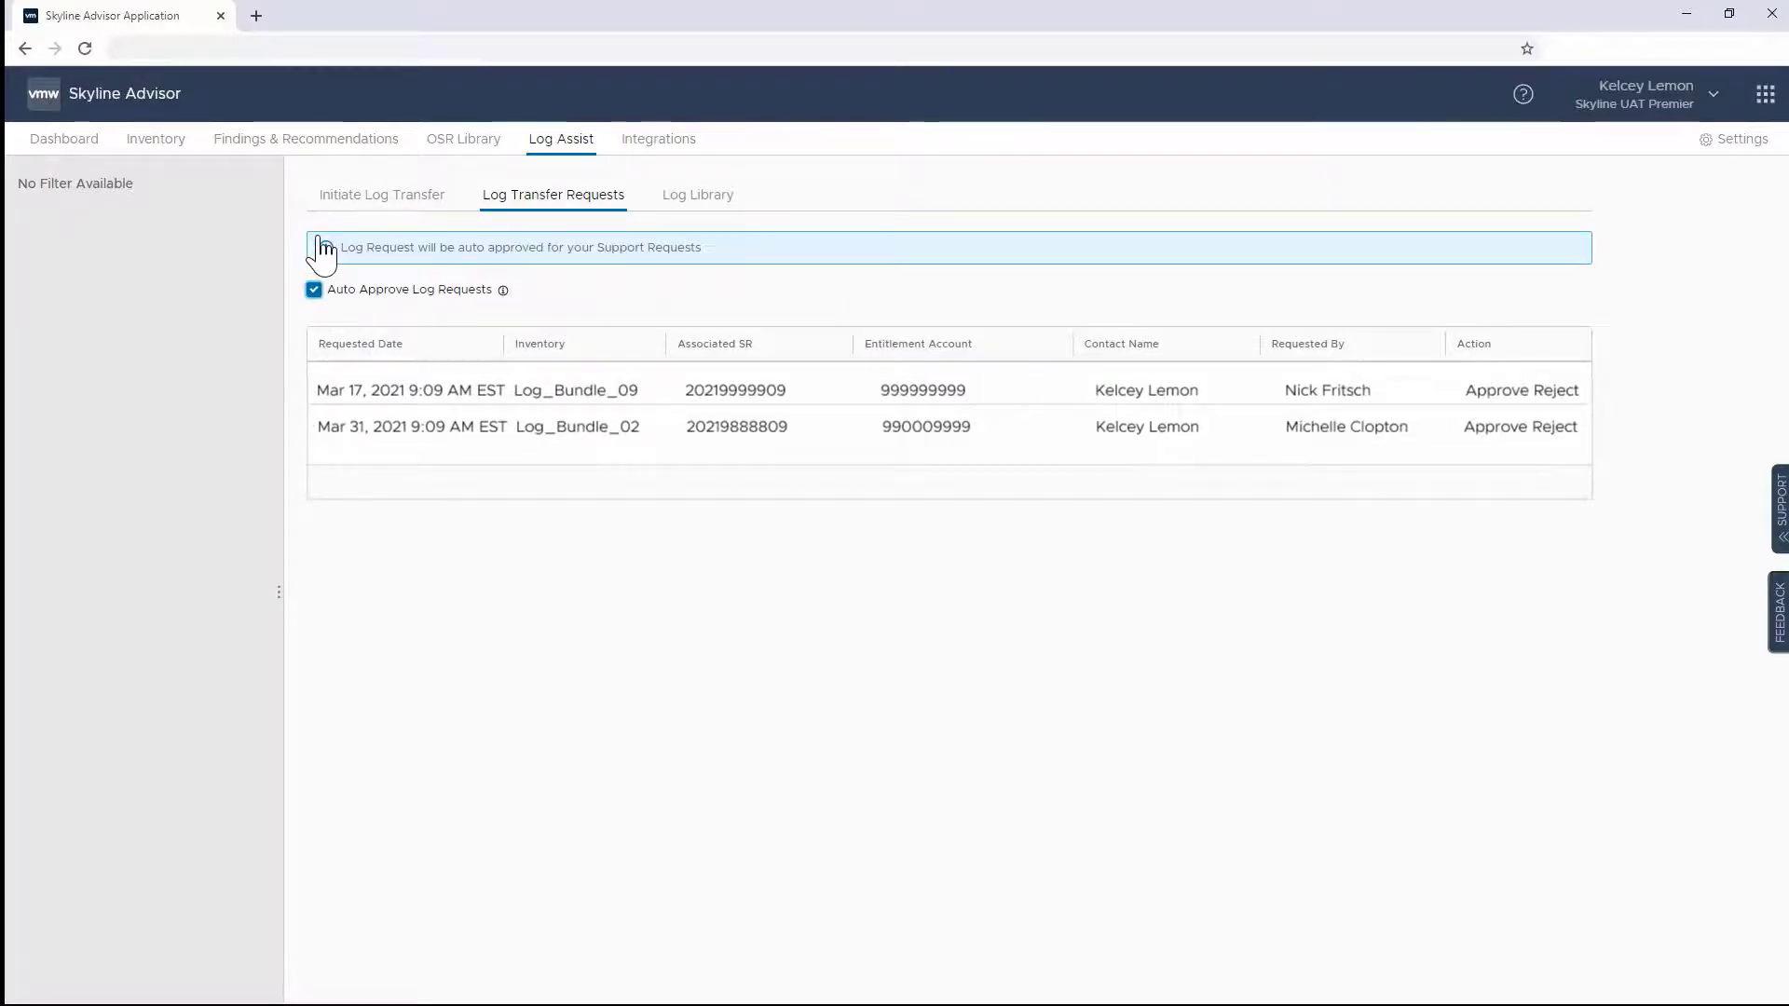
pyautogui.click(316, 290)
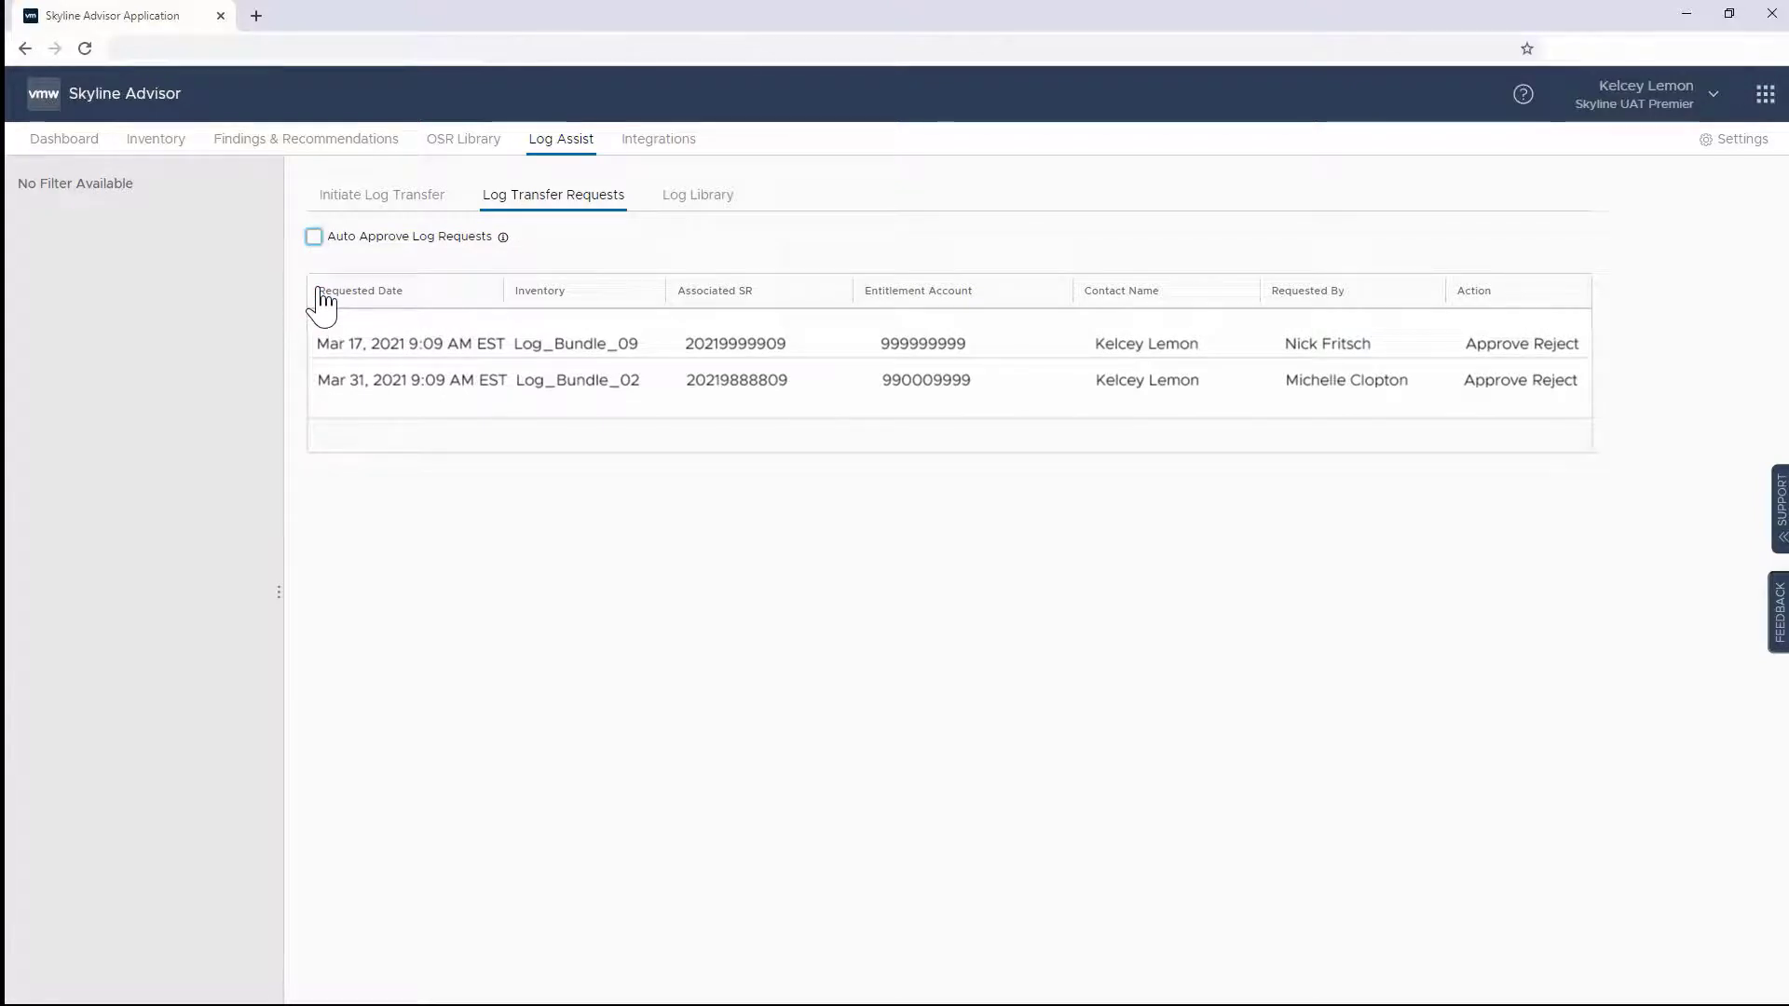
pyautogui.click(708, 198)
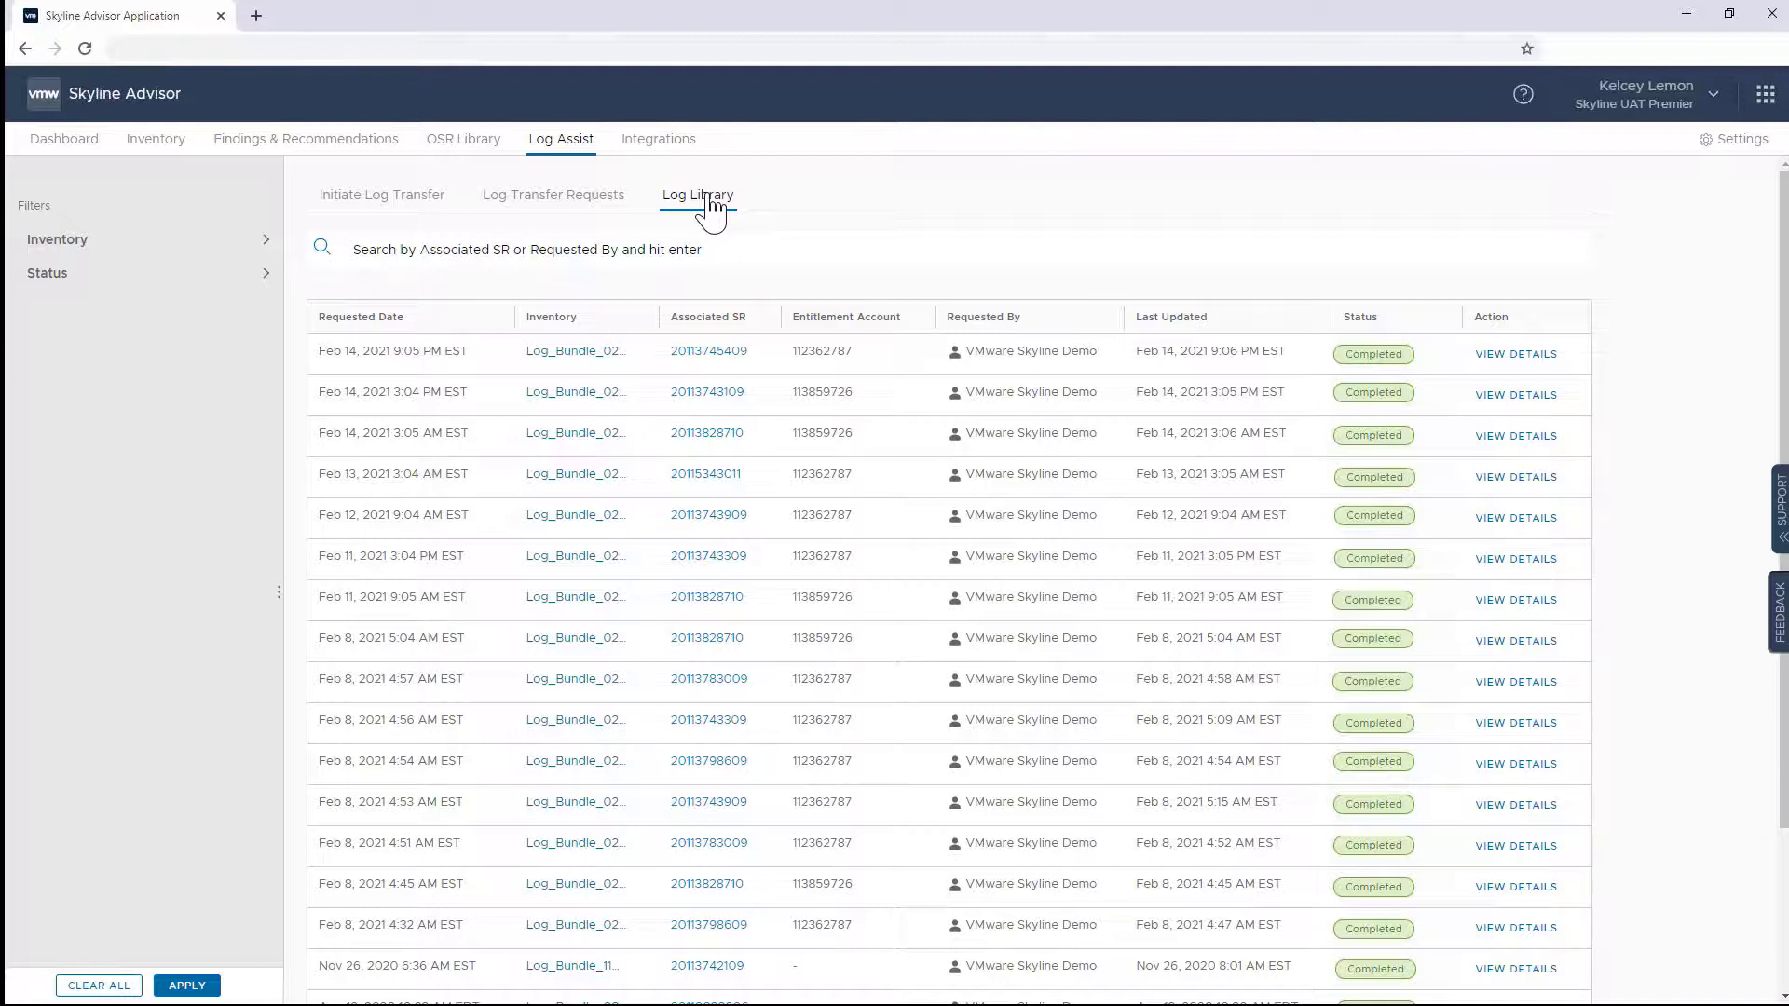
# Turn off all six email notification preferences in the settings, from New Operational Summary Report Availability to Entitlement Account Changes
pyautogui.click(1725, 154)
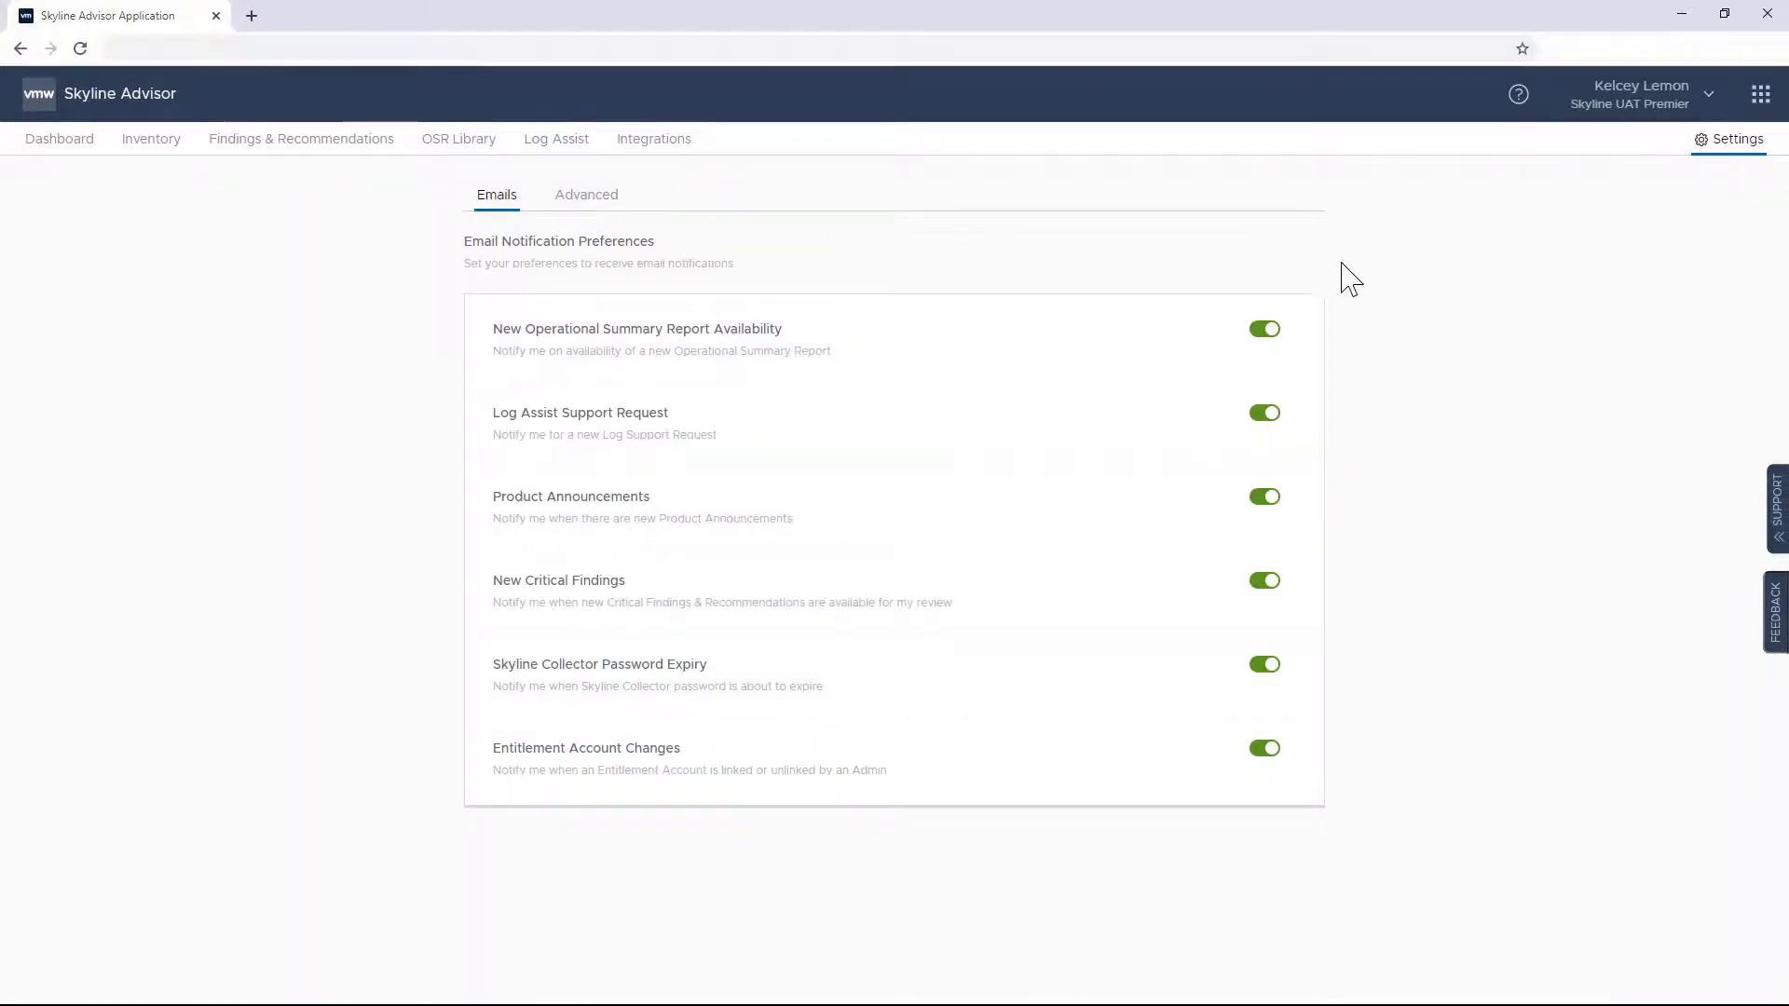
pyautogui.click(1260, 337)
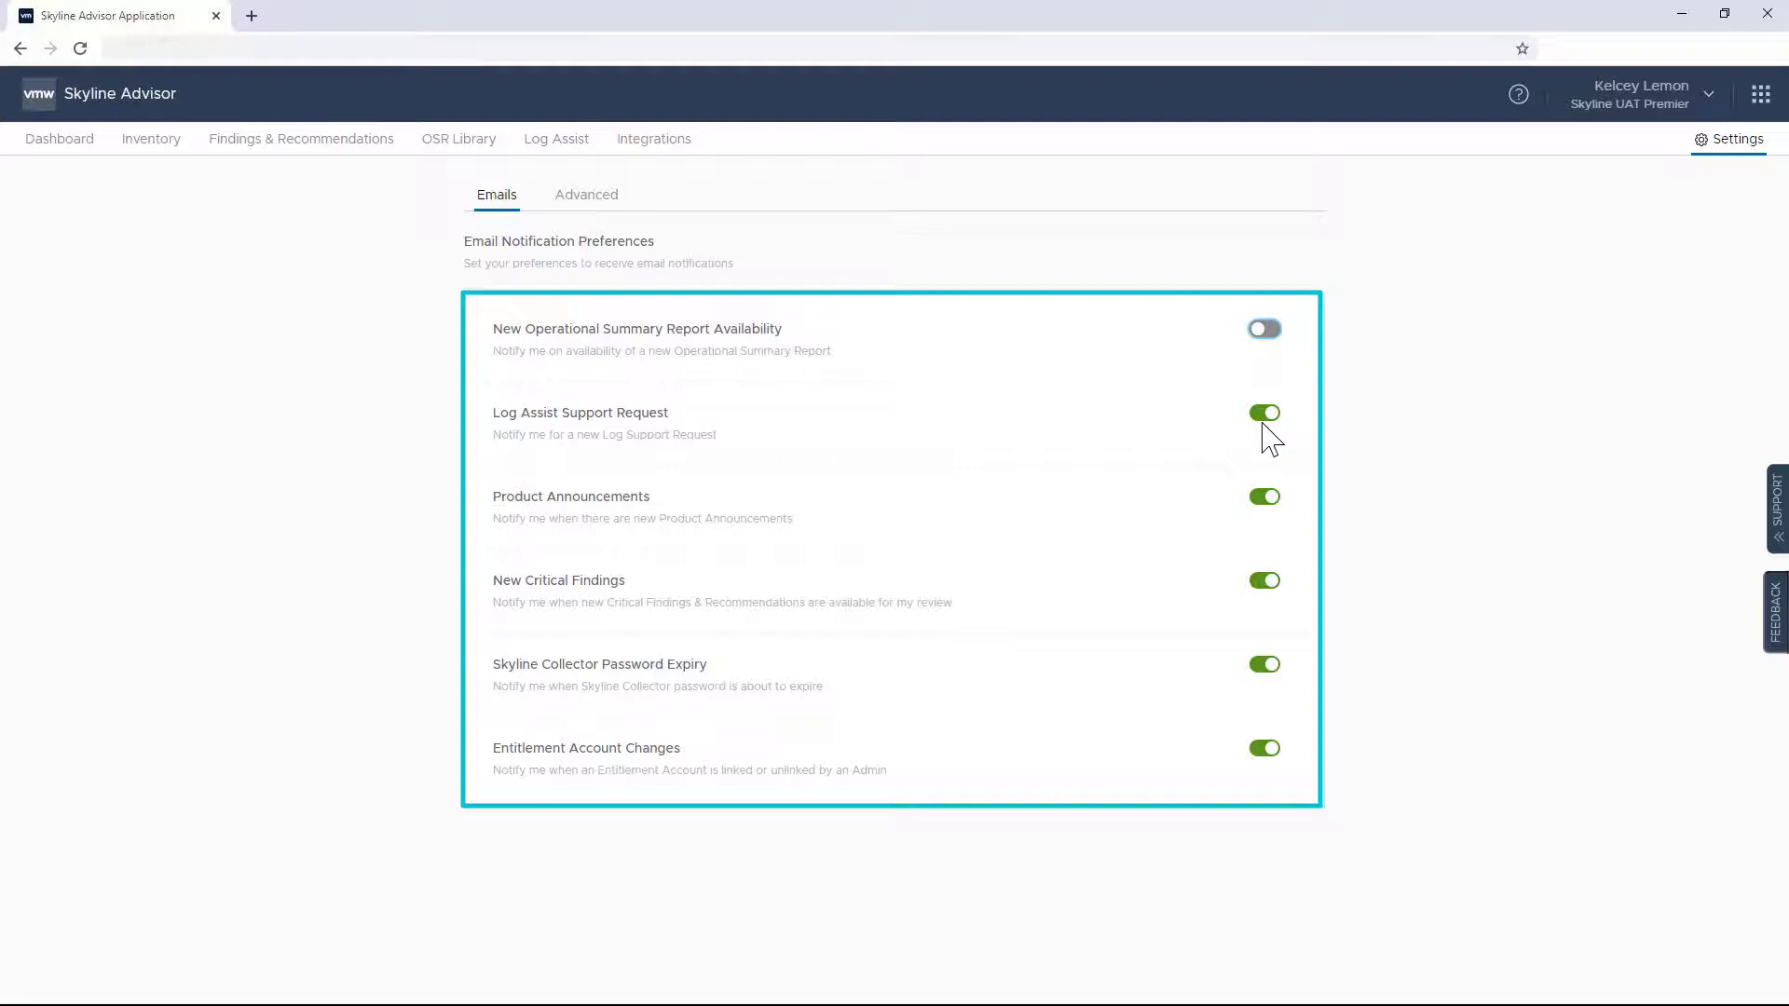
pyautogui.click(1264, 414)
pyautogui.click(1263, 499)
pyautogui.click(1259, 584)
pyautogui.click(1256, 669)
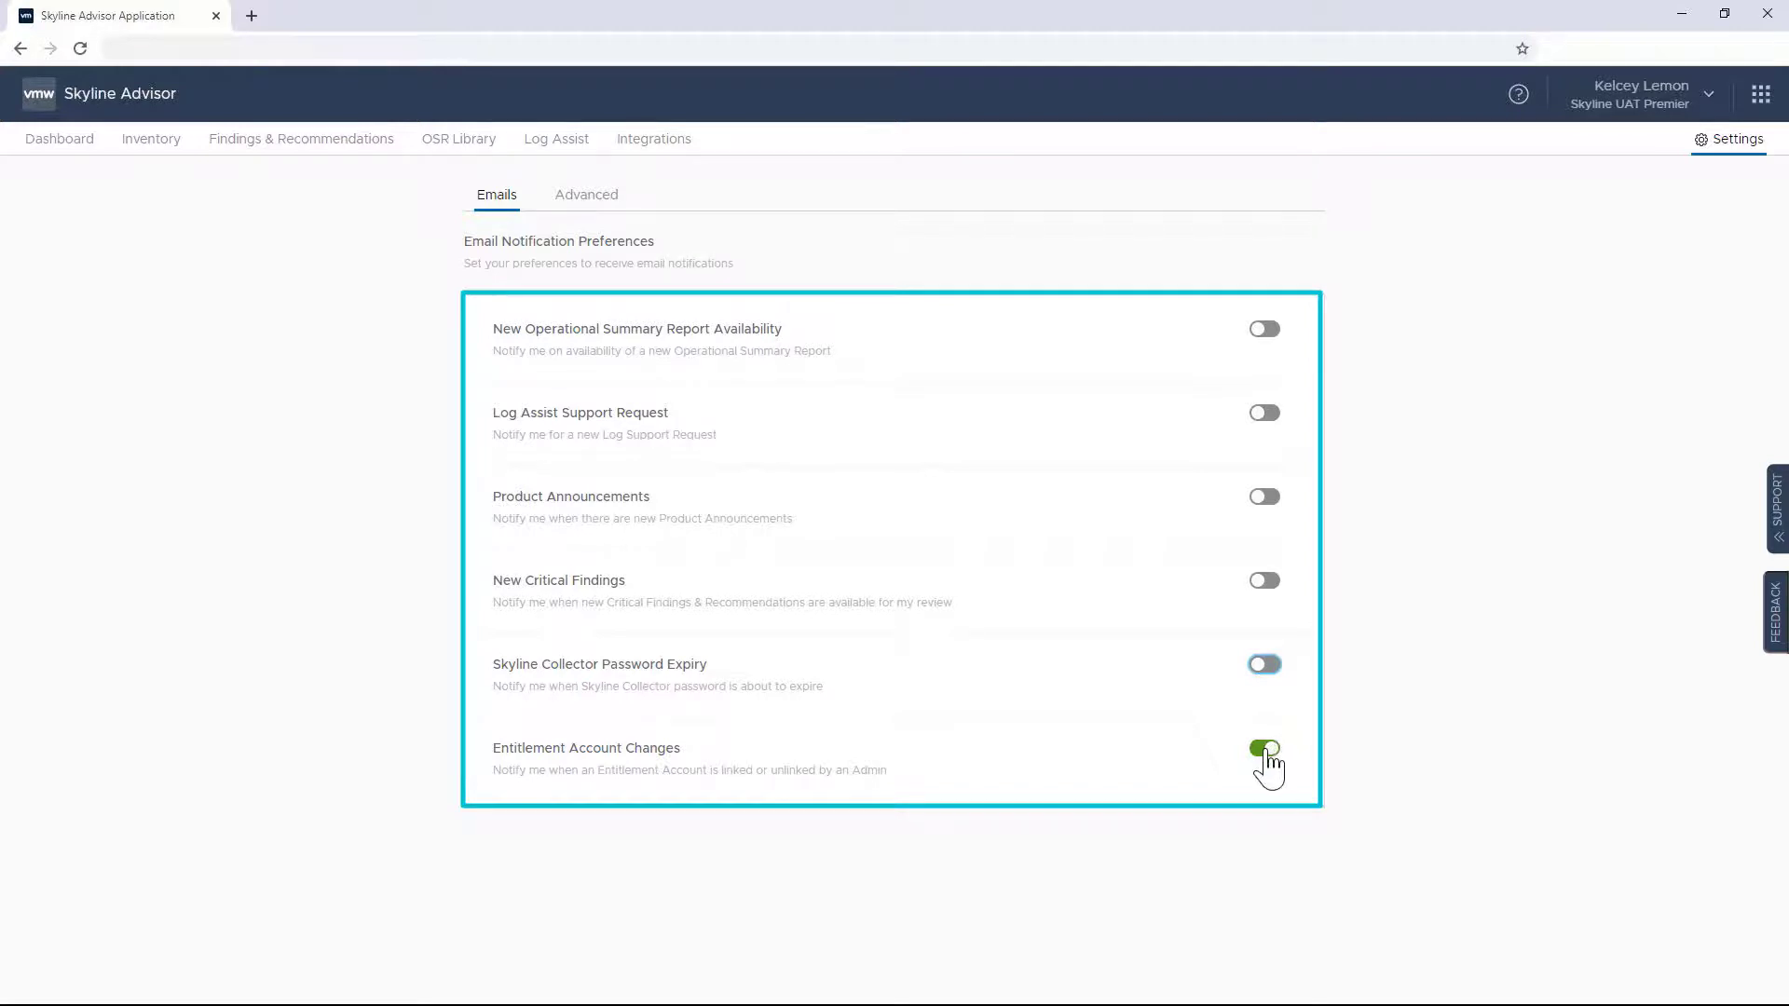
pyautogui.click(1267, 753)
# Turn on email notifications for Skyline Collector Password Expiry, New Critical Findings, Product Announcements, Log Assist Support Request and New Operational Summary Report Availability
pyautogui.click(1263, 667)
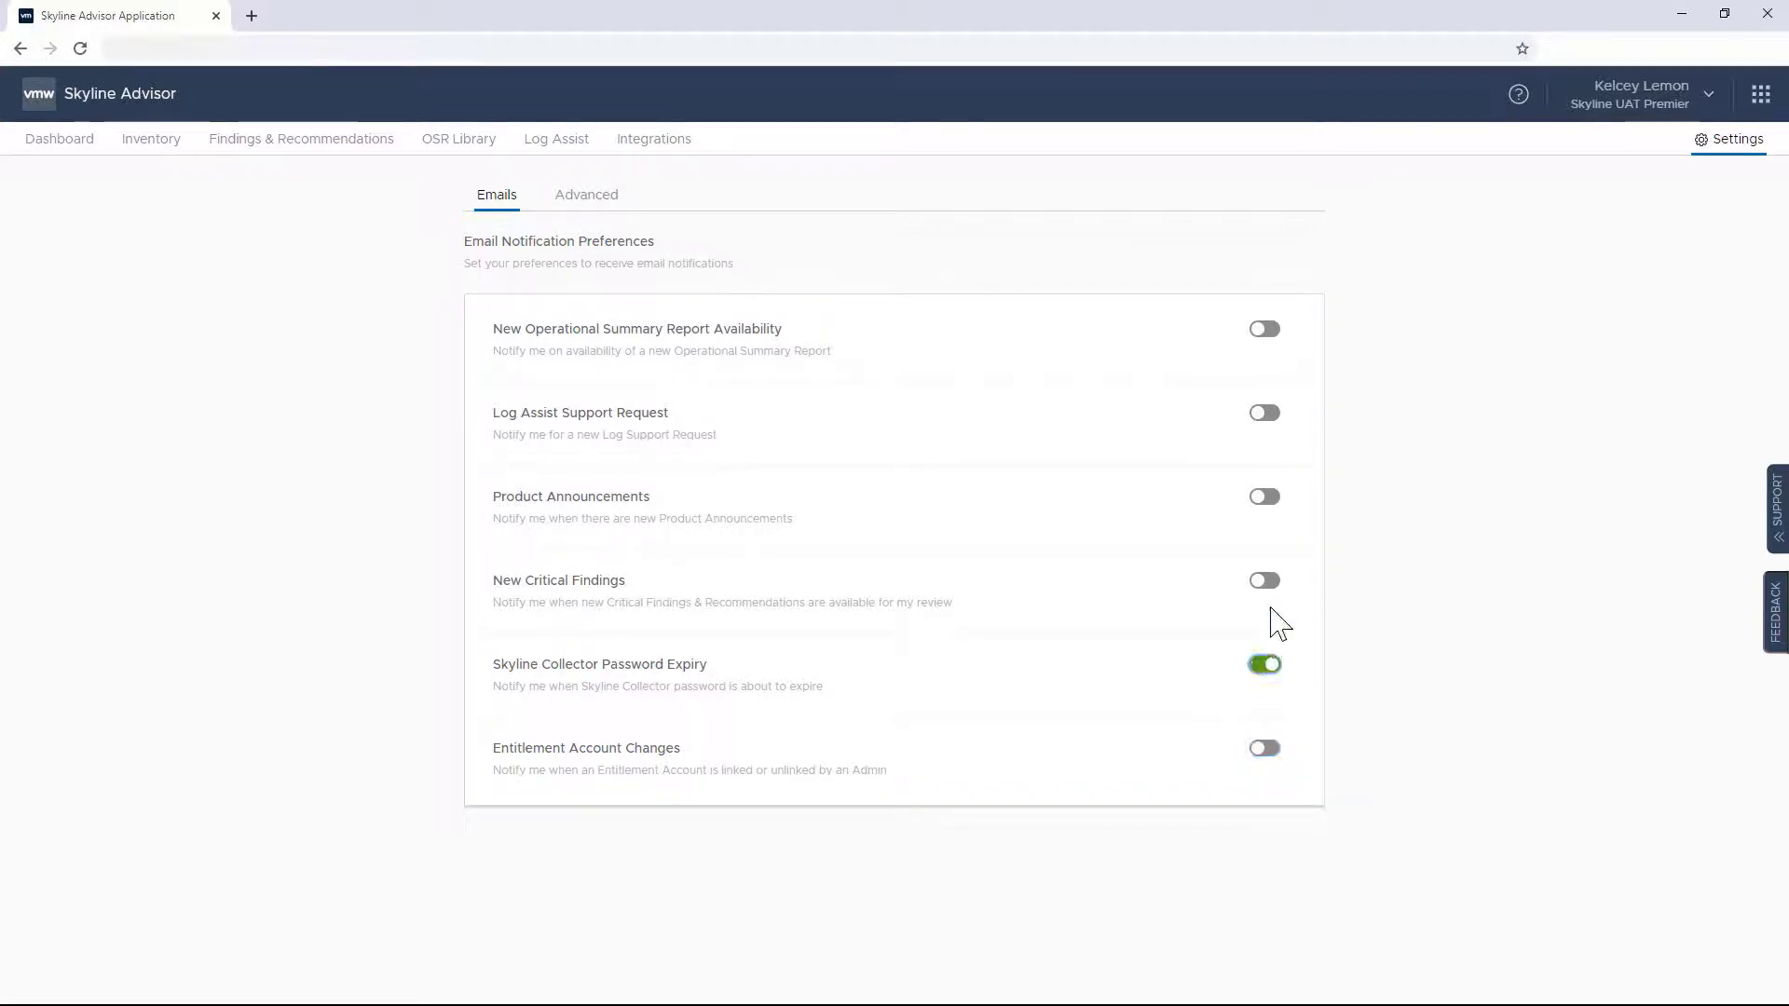
pyautogui.click(1268, 583)
pyautogui.click(1270, 499)
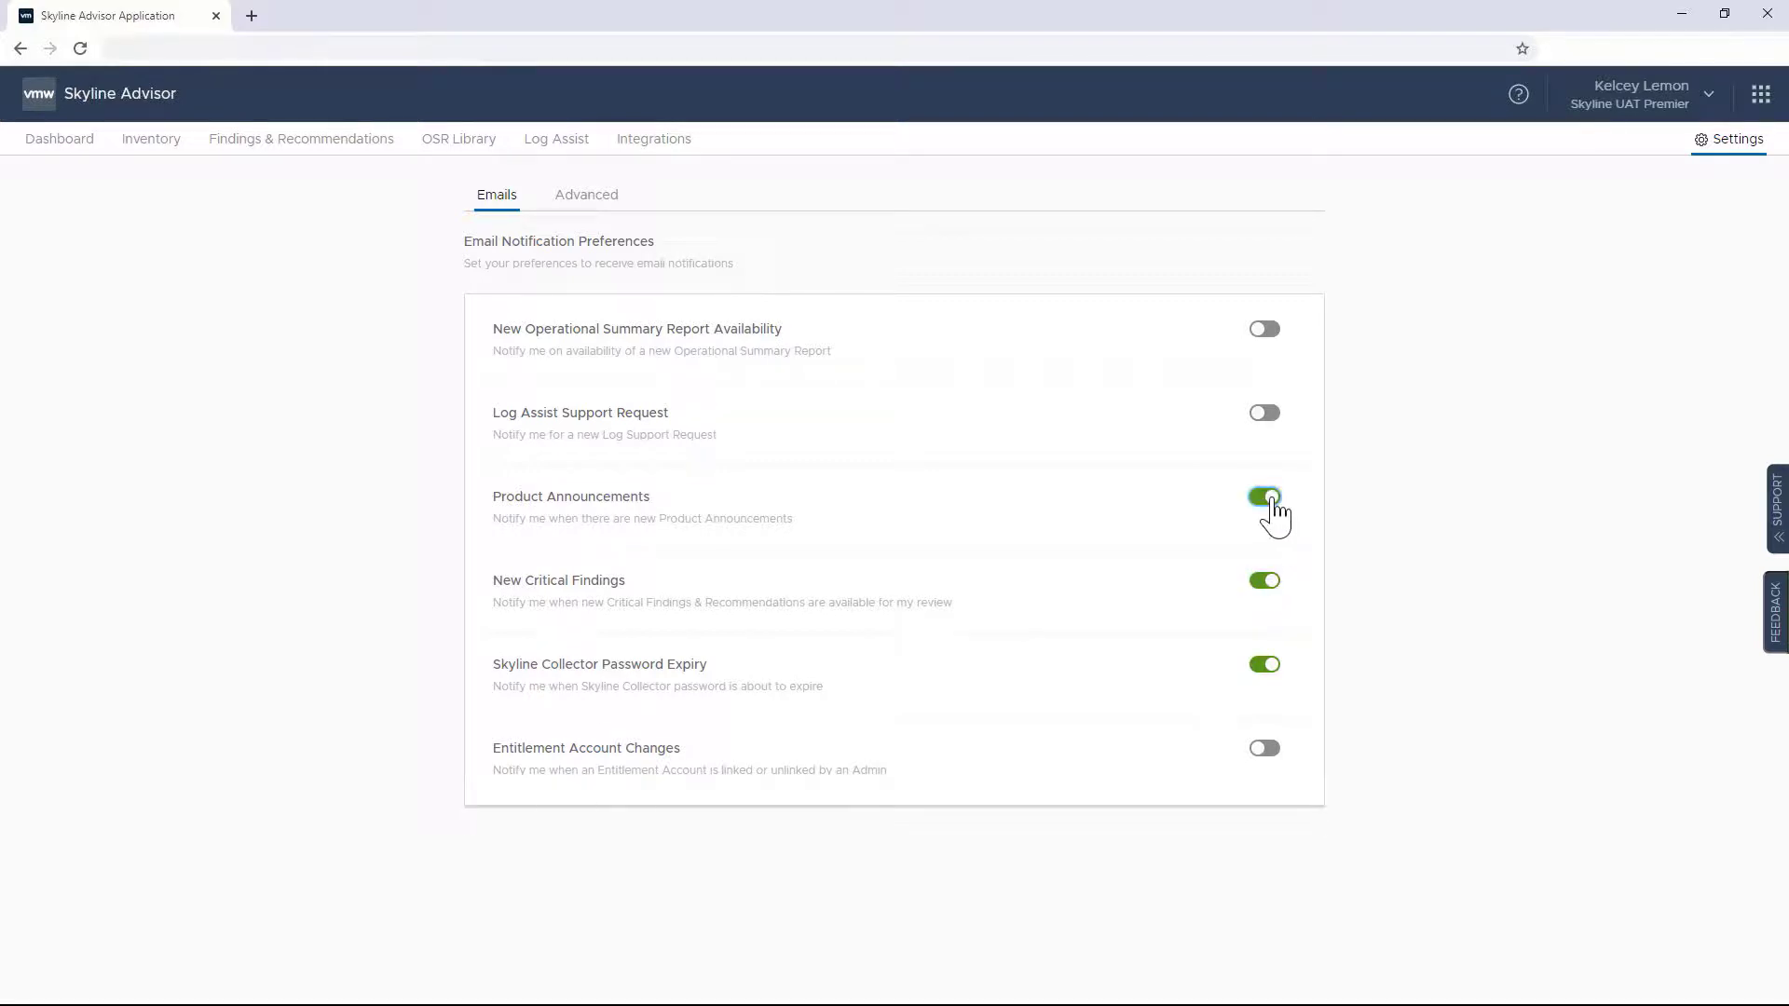
pyautogui.click(1269, 417)
pyautogui.click(1265, 332)
# Try View Support Requests Raised by Team Members on and off in the advanced settings, and return to the dashboard
pyautogui.click(591, 205)
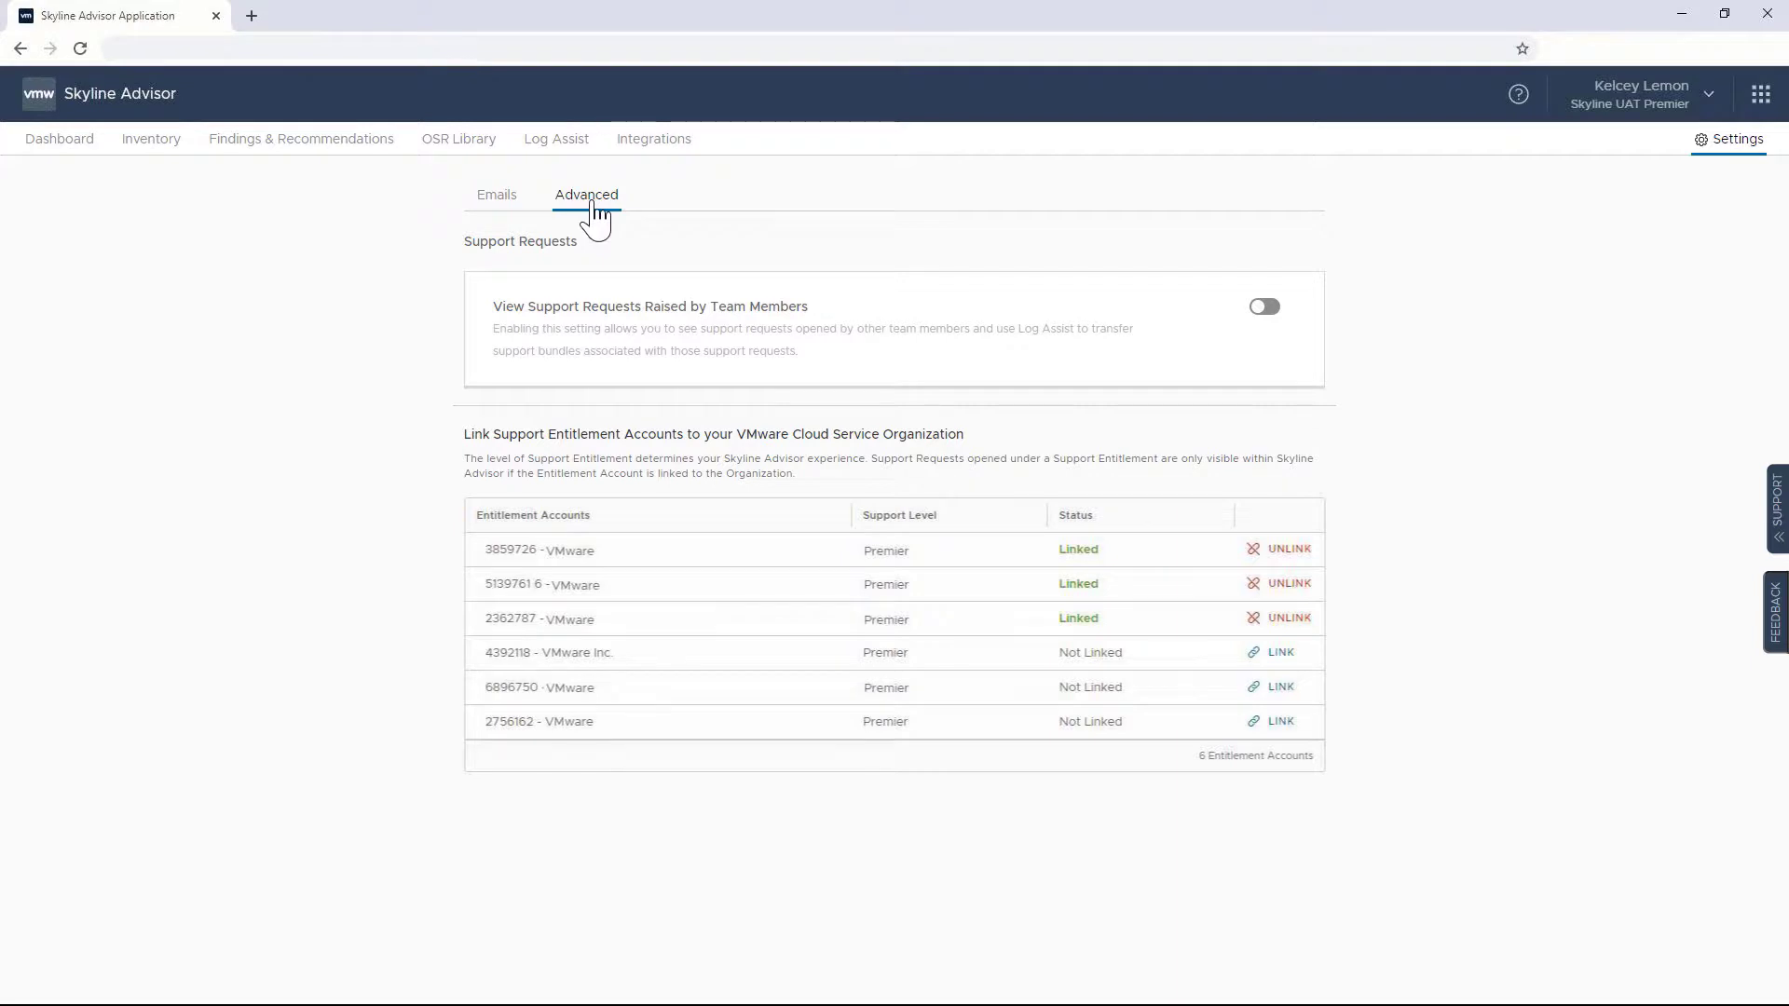
pyautogui.click(1265, 306)
pyautogui.click(1265, 306)
pyautogui.click(54, 154)
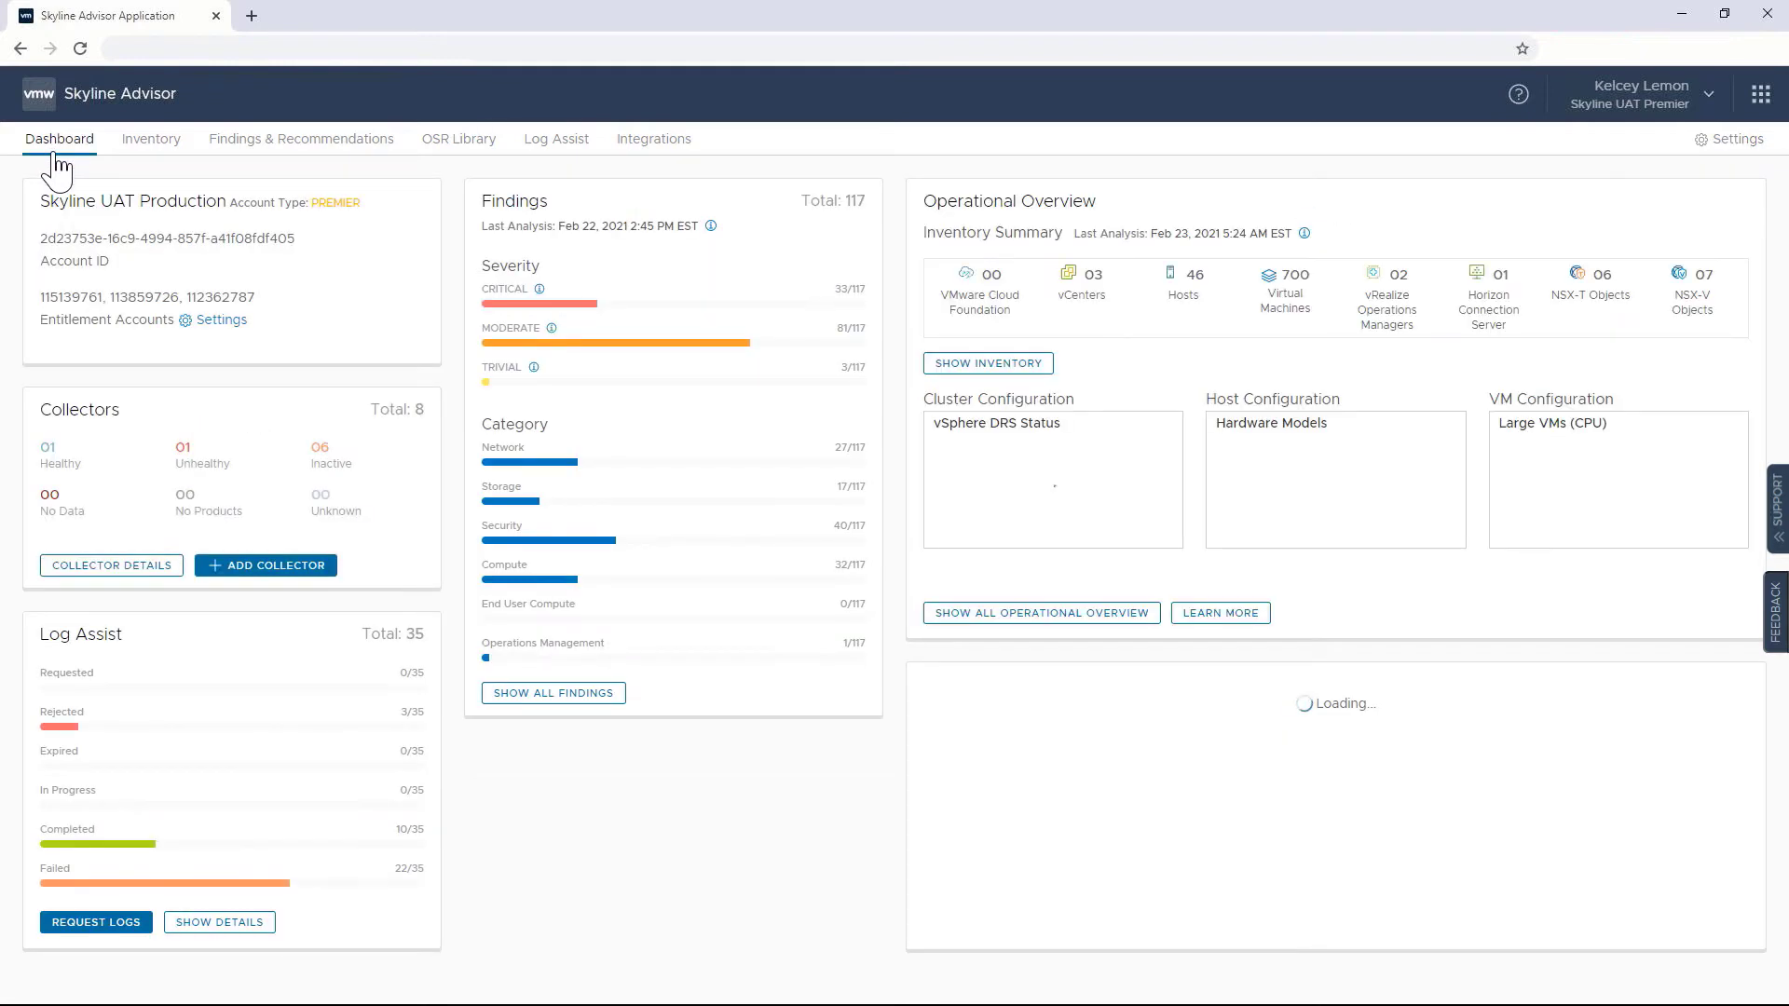